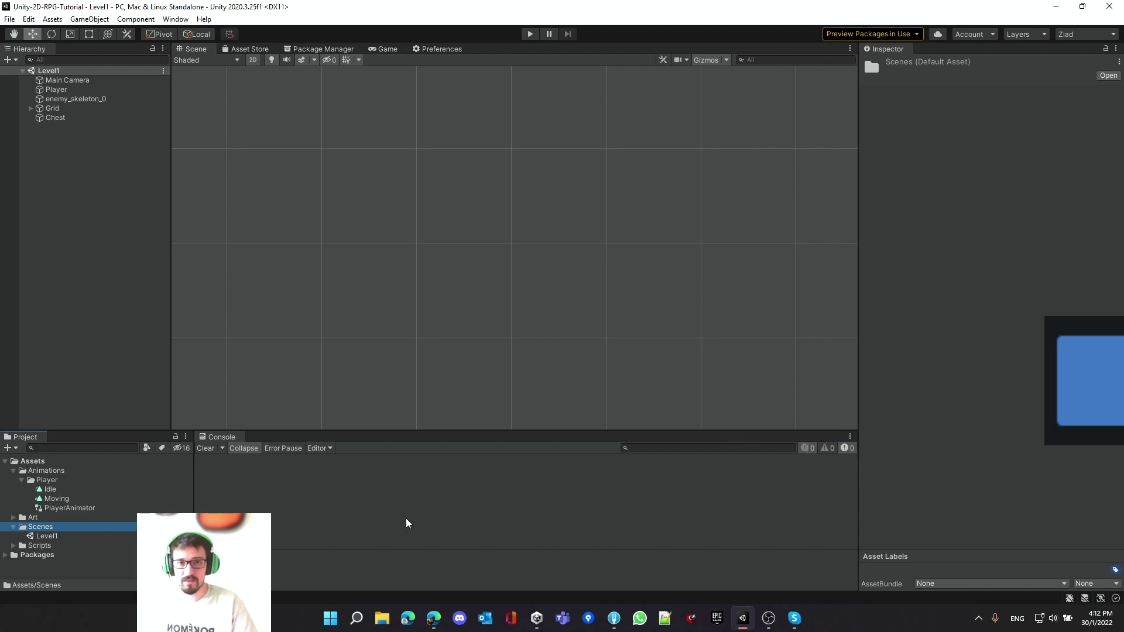
Search My Assets in the Package Manager for "fantasy" and select the Fantasy Free GUI package
left_click(316, 51)
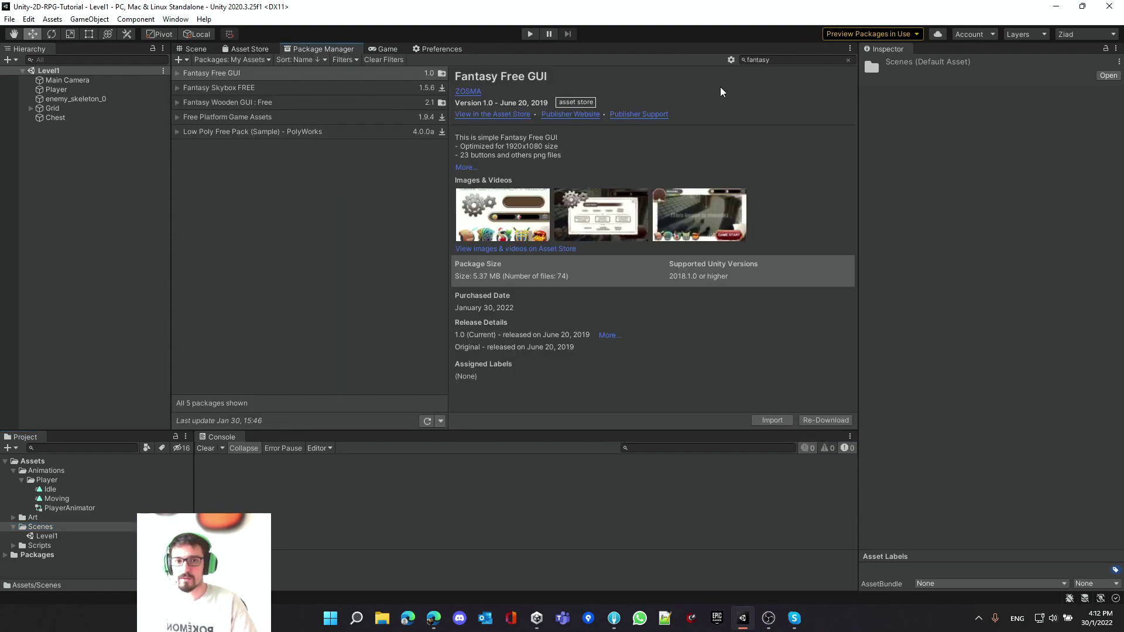
left_click(243, 60)
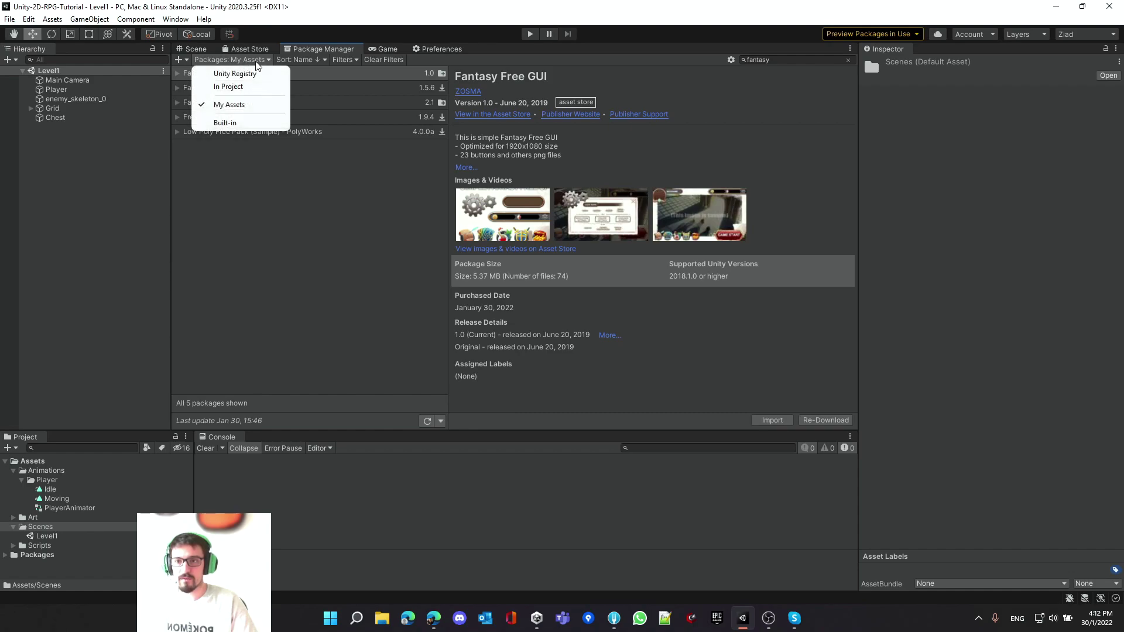
left_click(241, 105)
left_click(794, 59)
key("BackSpace")
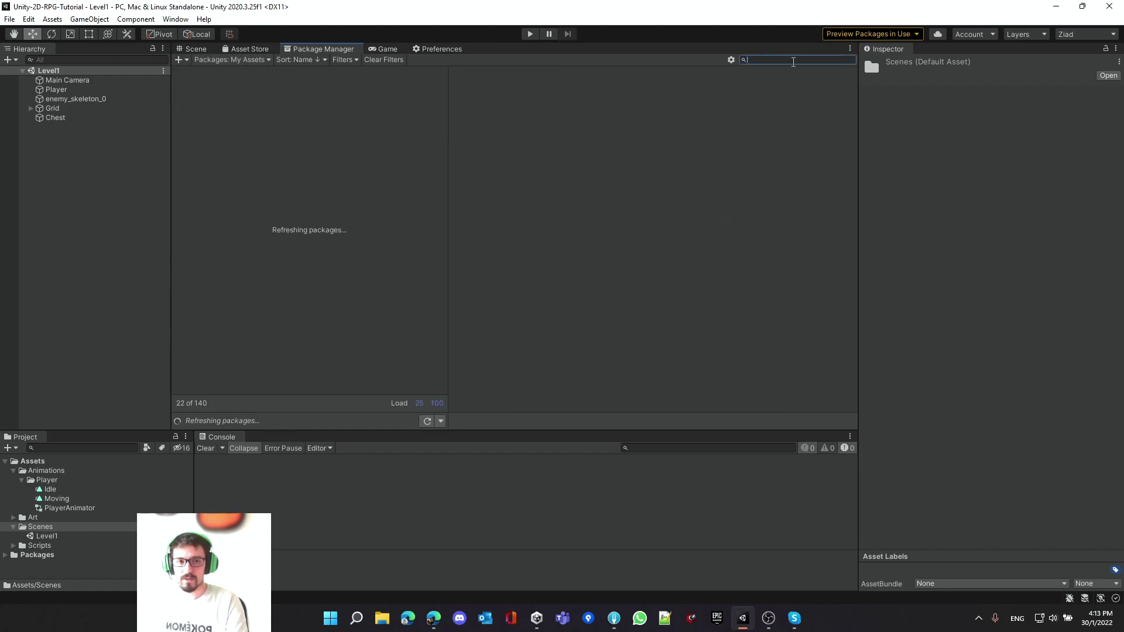
type("fa")
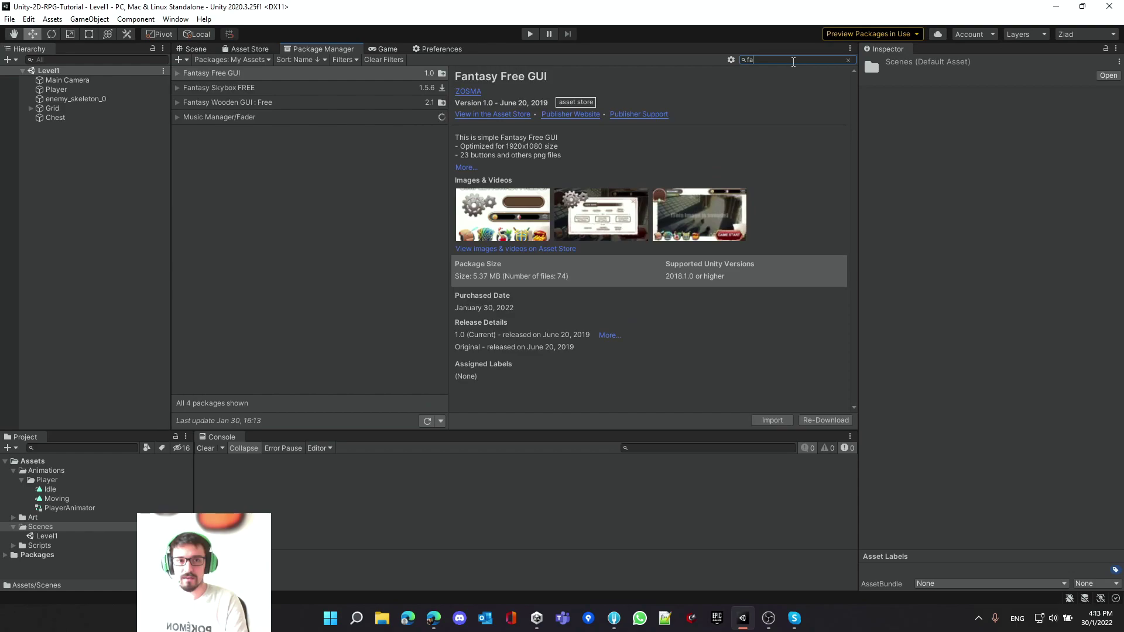
type("ntasy")
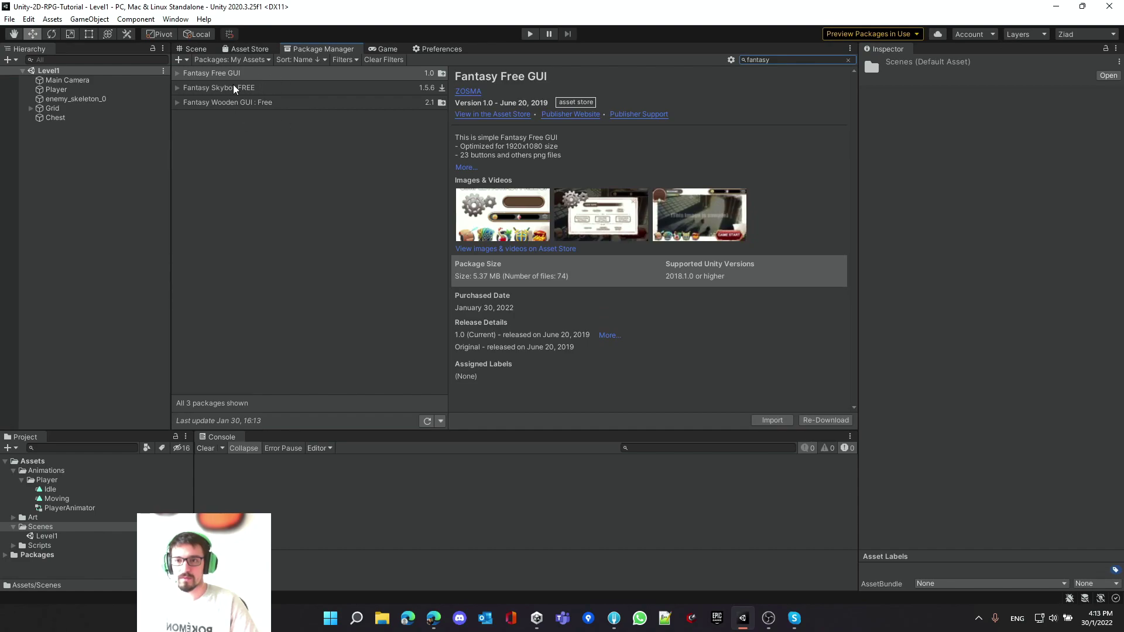
left_click(218, 74)
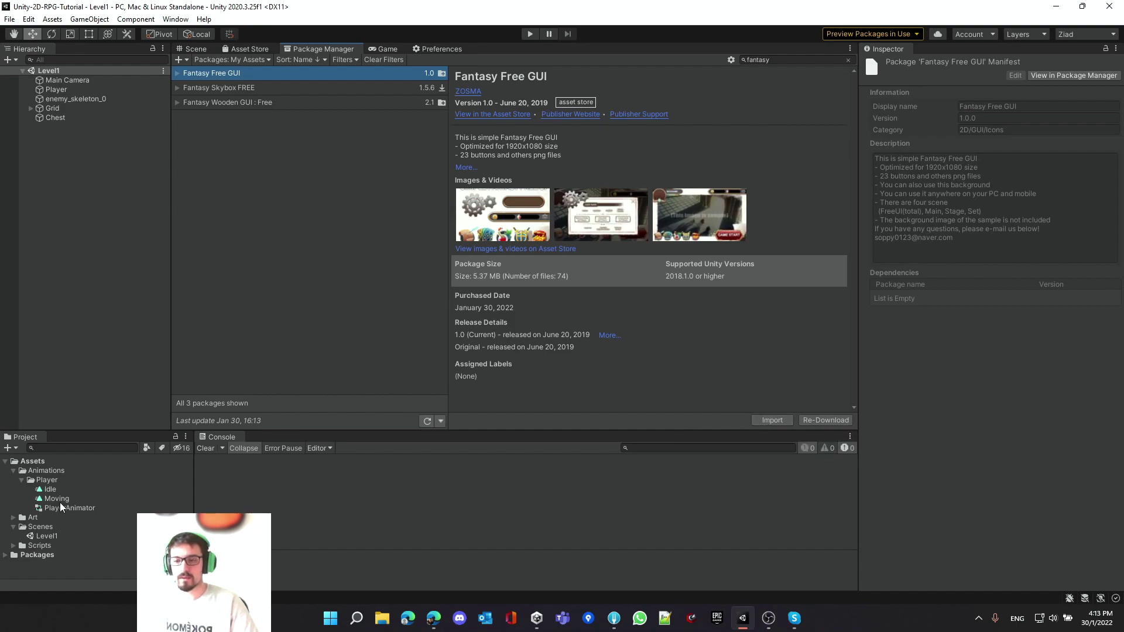
Return to the Scene view and add a UI canvas named UI to the Level1 scene
key("ctrl+1")
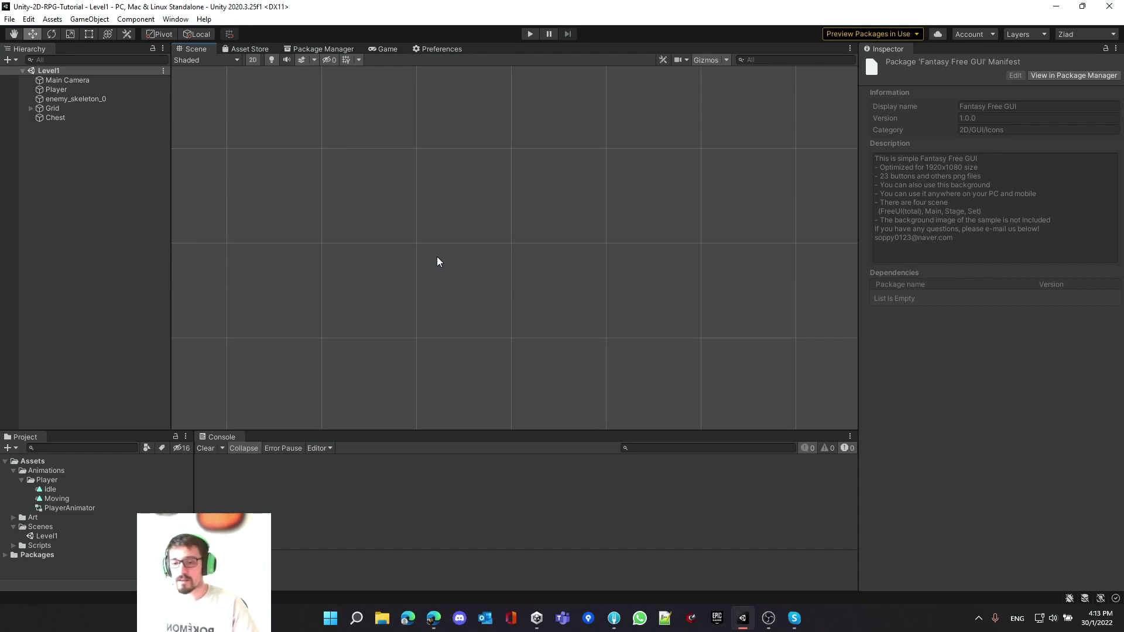
left_click(92, 210)
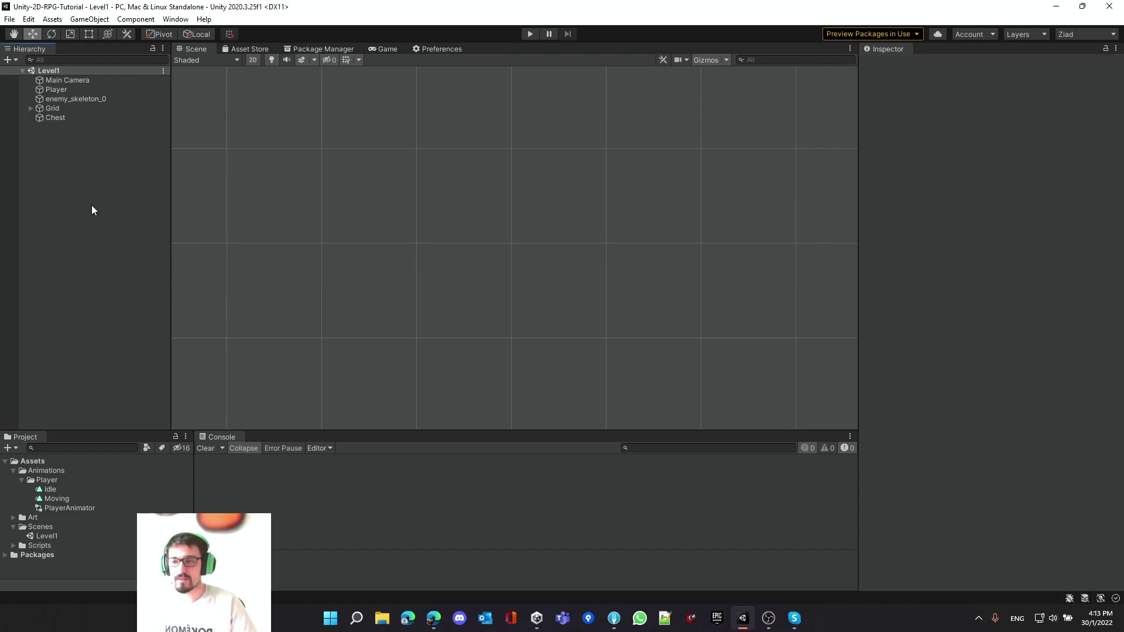
right_click(80, 169)
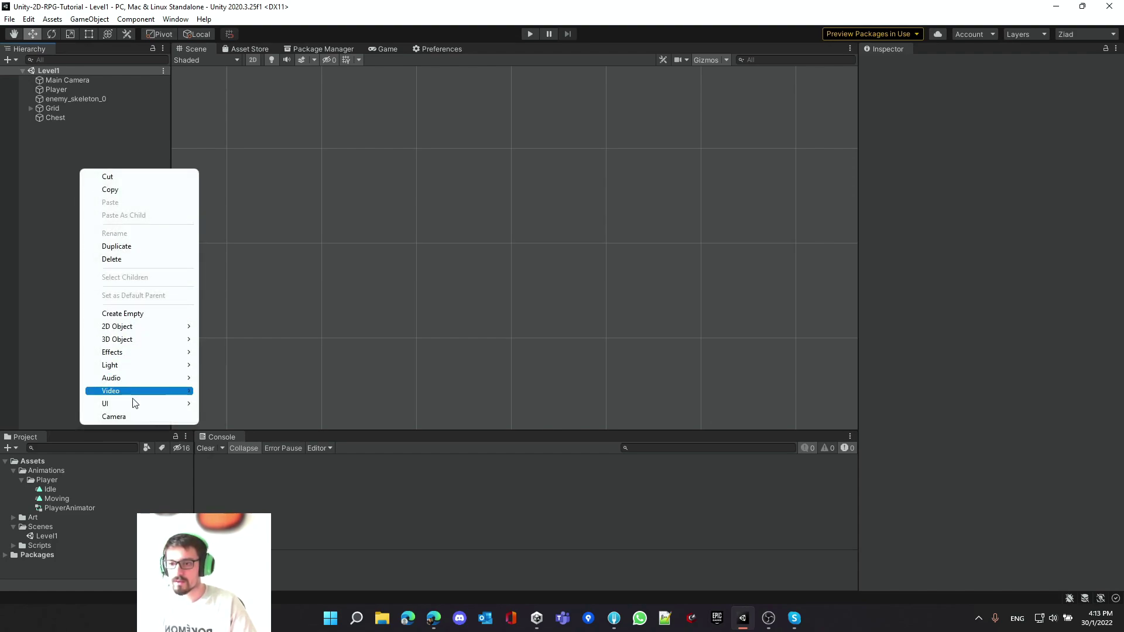
mouse_move(134, 403)
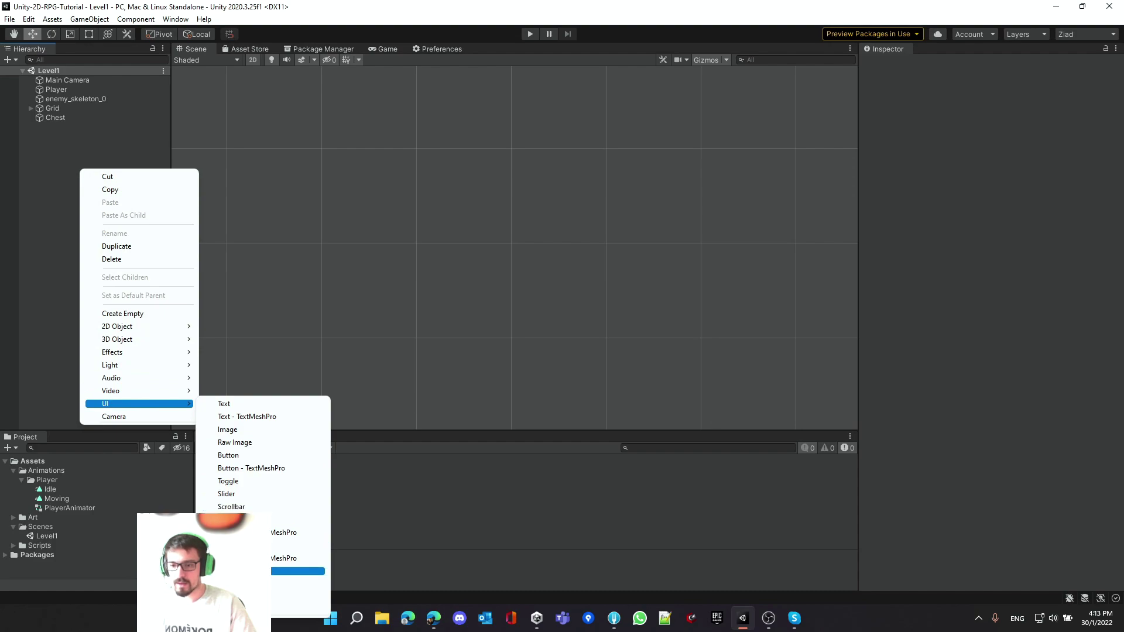
left_click(293, 571)
type("U")
key("Return")
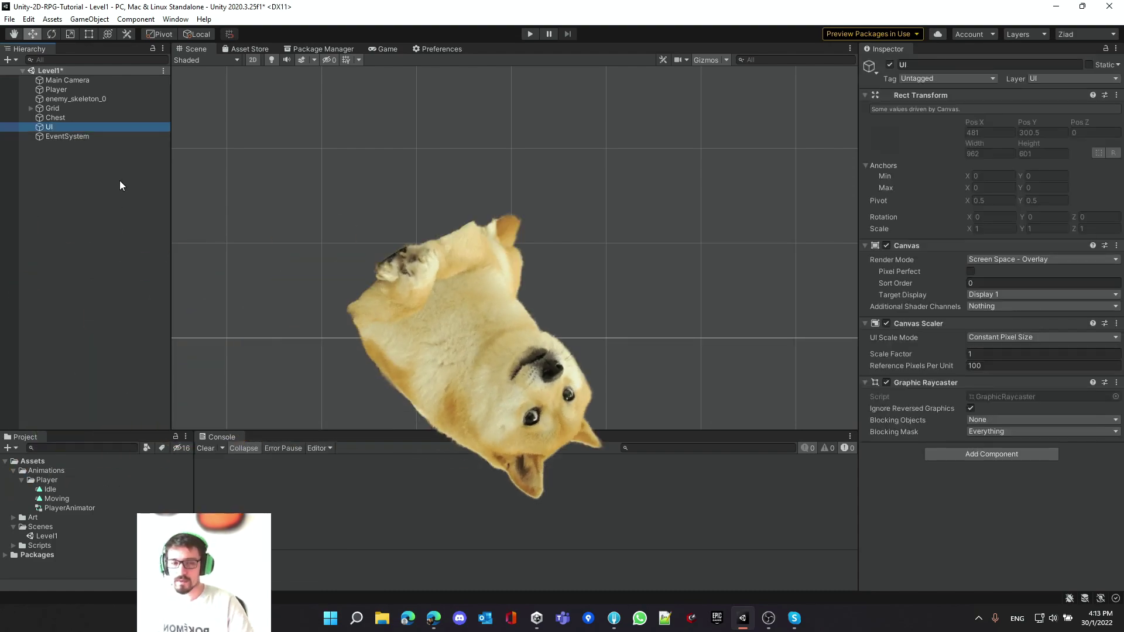
Set the UI canvas's scale mode to Scale With Screen Size and the Game view to 16:9 Aspect
left_click(998, 337)
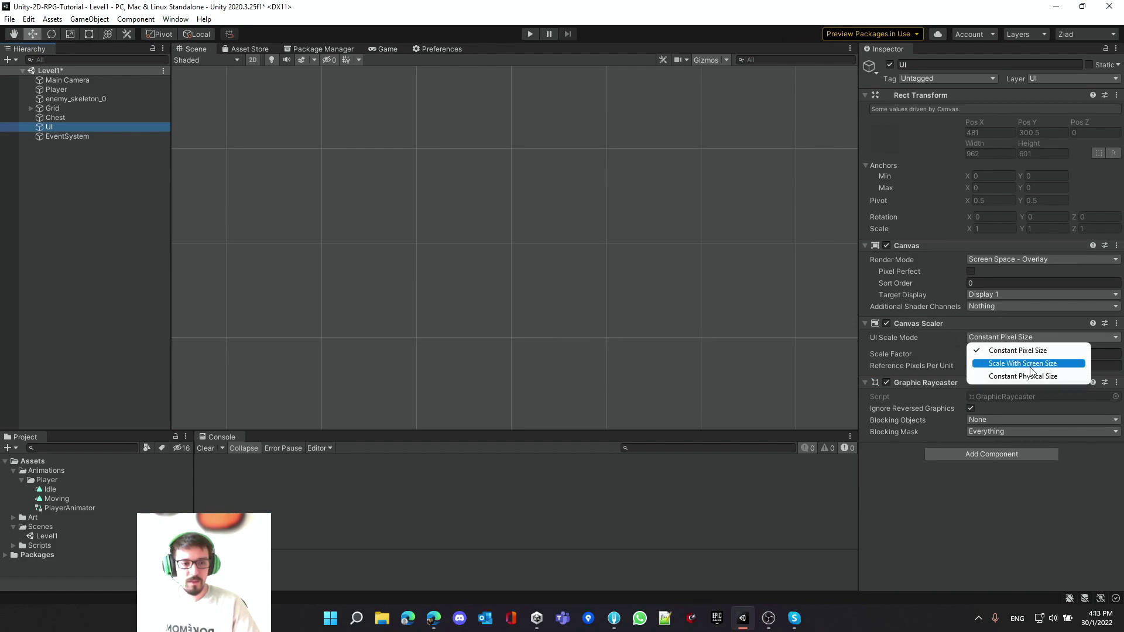
left_click(1031, 365)
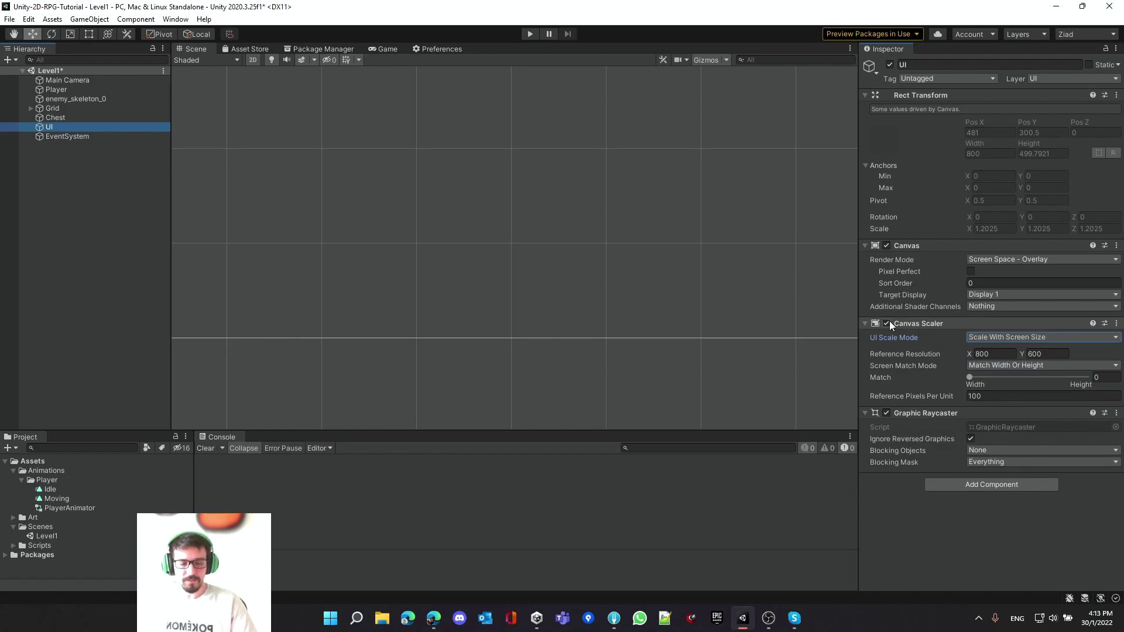
left_click(368, 48)
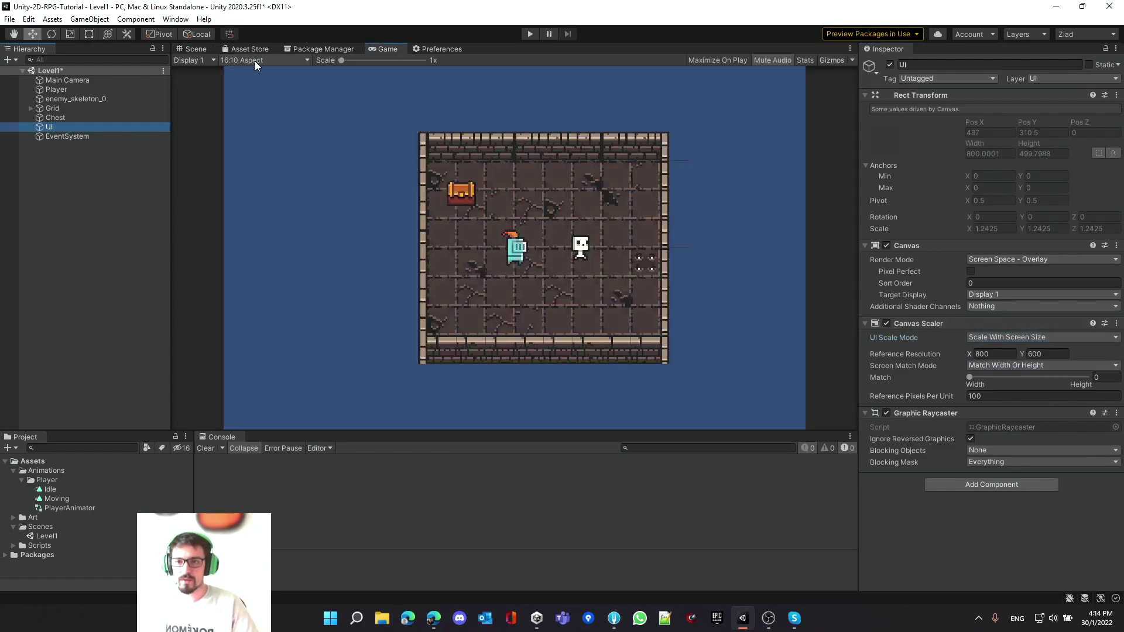
left_click(234, 61)
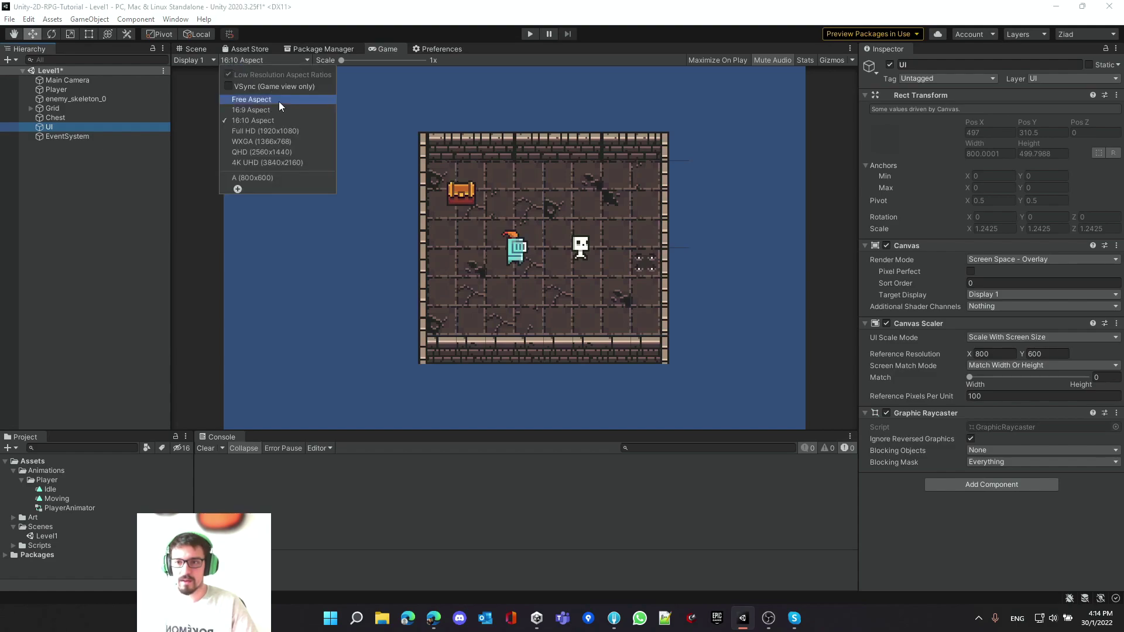
left_click(268, 111)
left_click(247, 64)
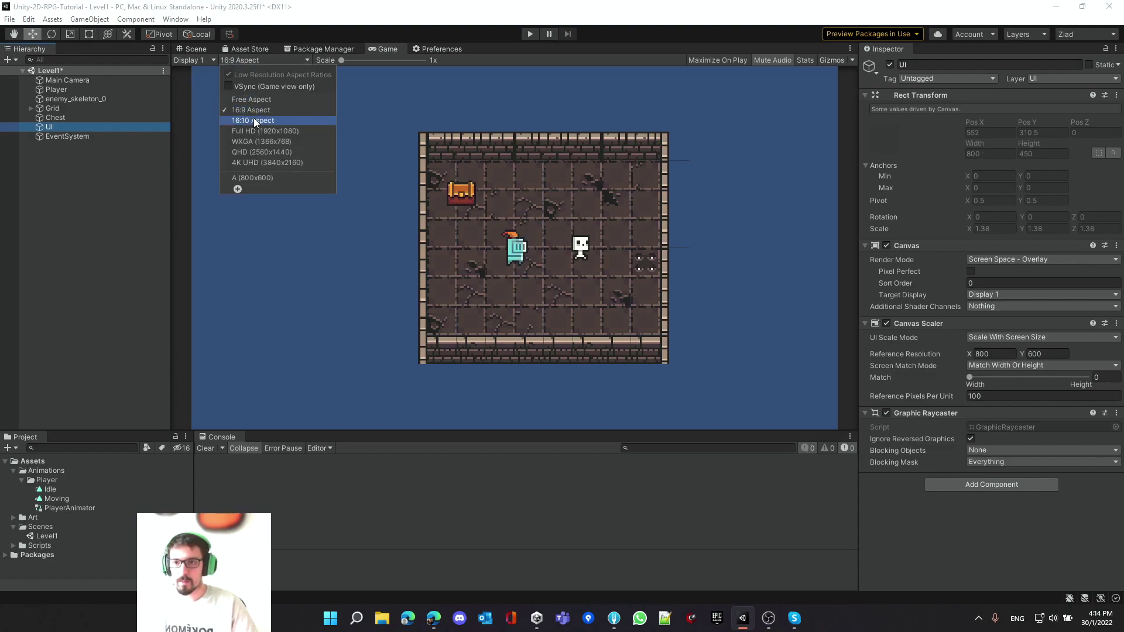
left_click(256, 110)
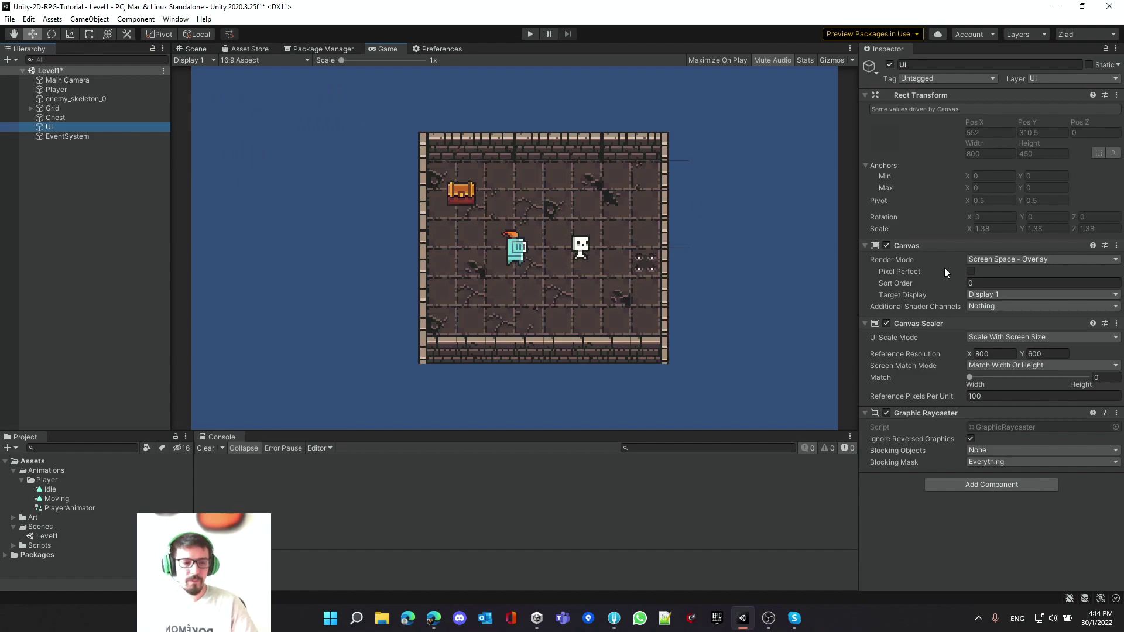
Set the Canvas Scaler's reference resolution height to 450 and its width/height match to 0.5
left_click(981, 355)
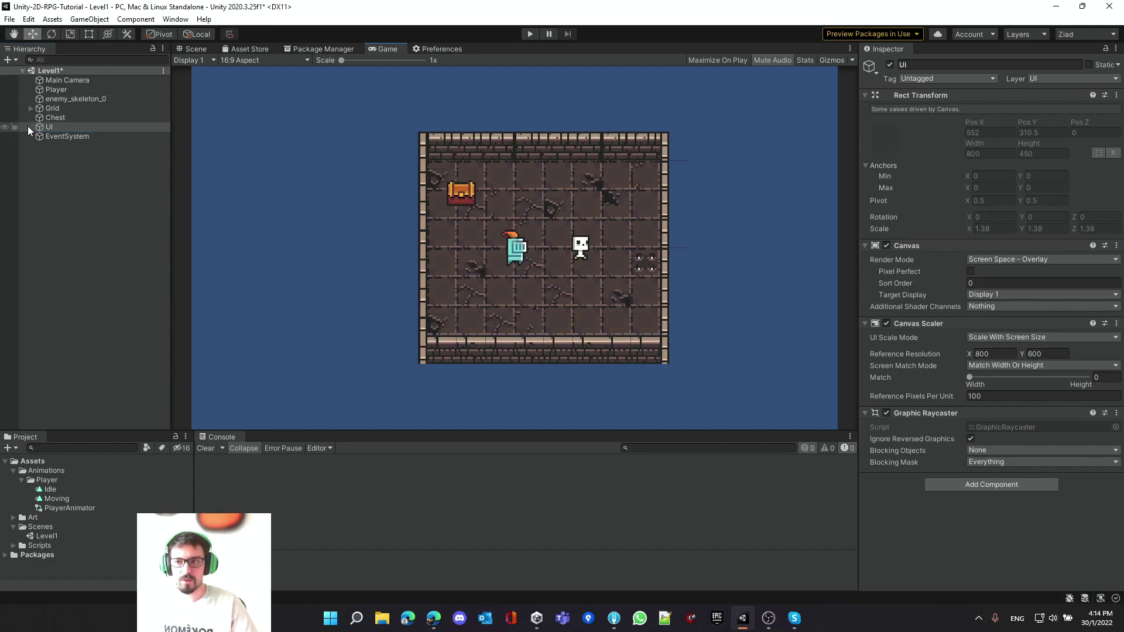
left_click(948, 110)
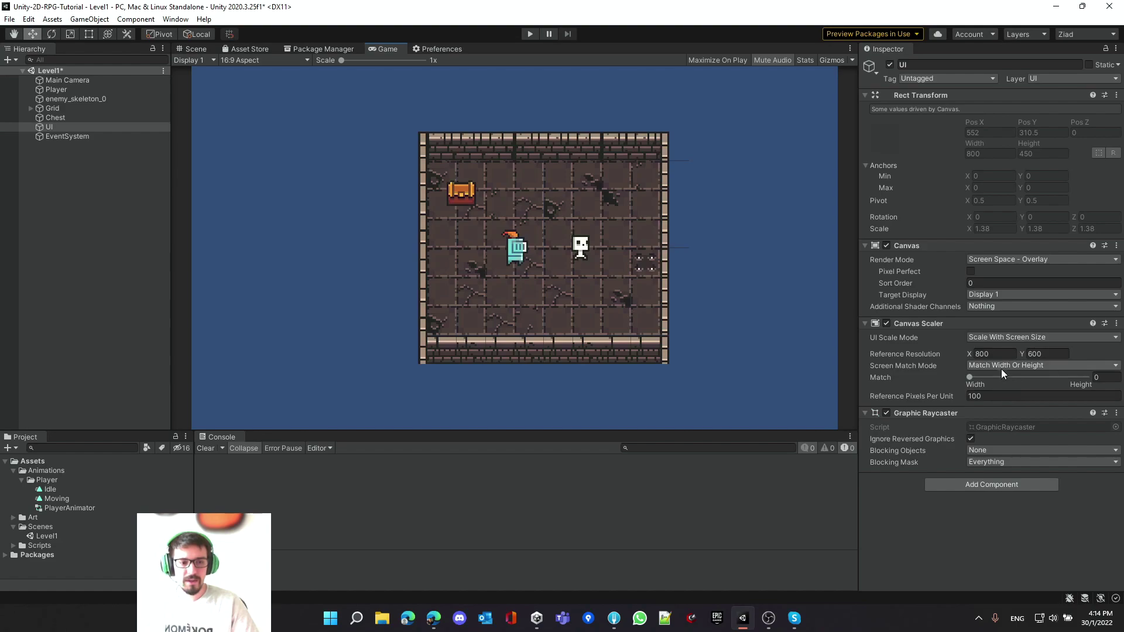
left_click(1039, 354)
type("45.0")
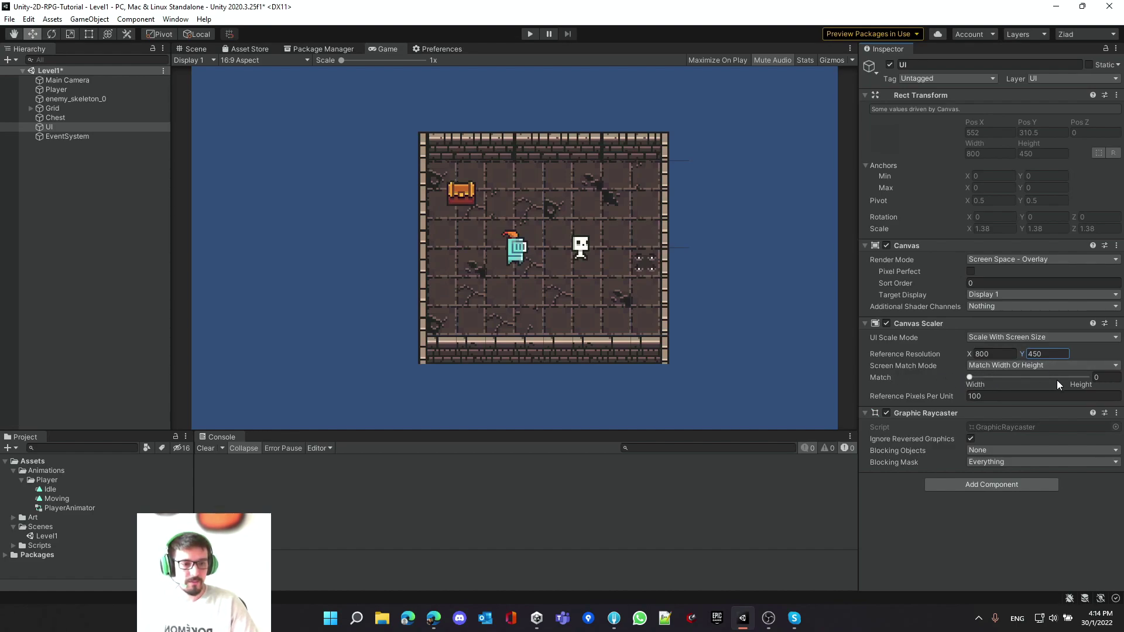
left_click(1108, 377)
type("0.5")
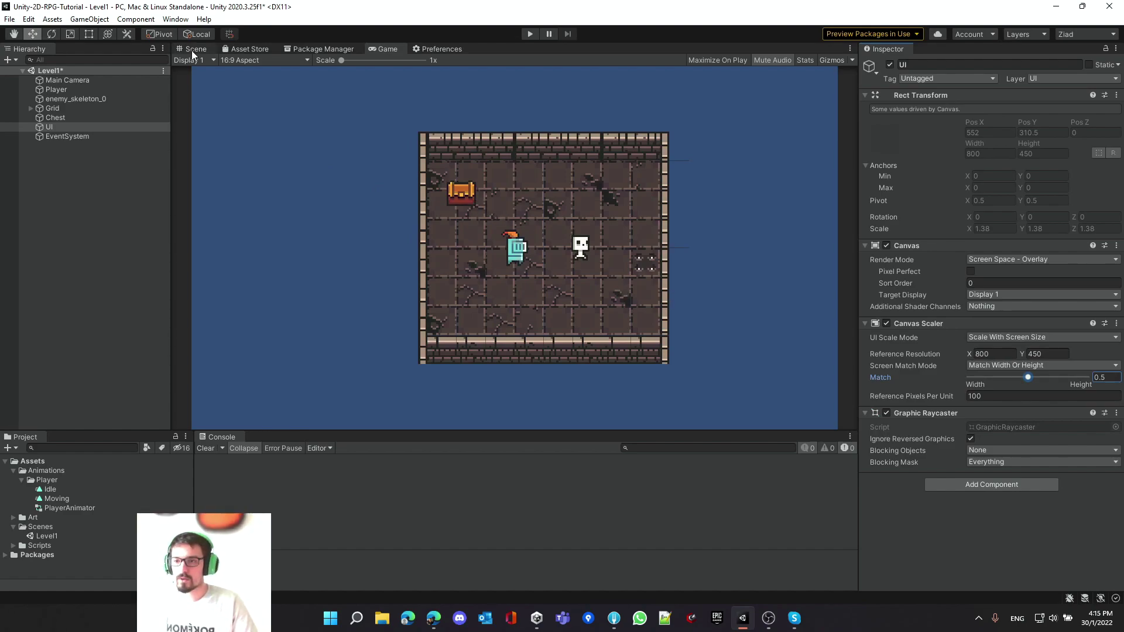
Create an empty child object named InventoryPanel under the UI canvas
left_click(48, 126)
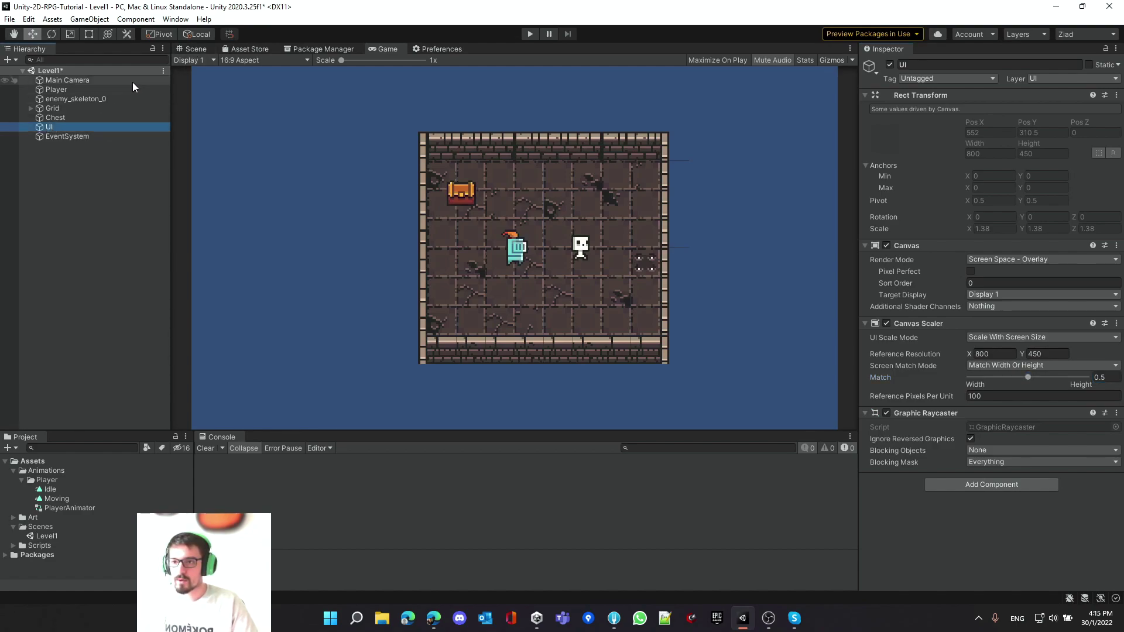
right_click(42, 127)
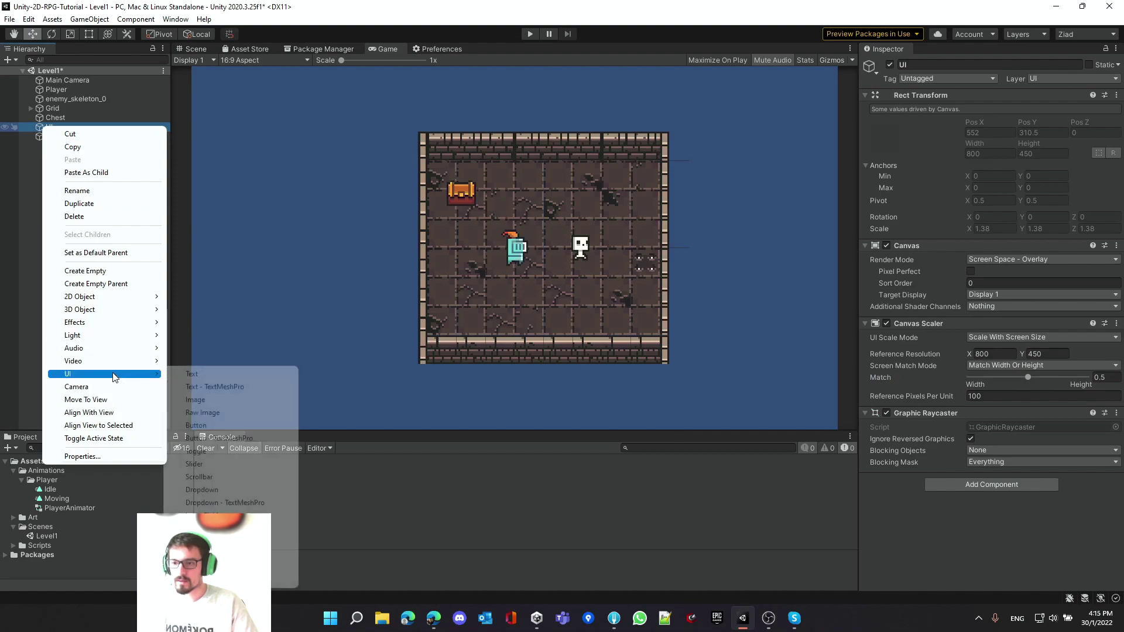
left_click(93, 271)
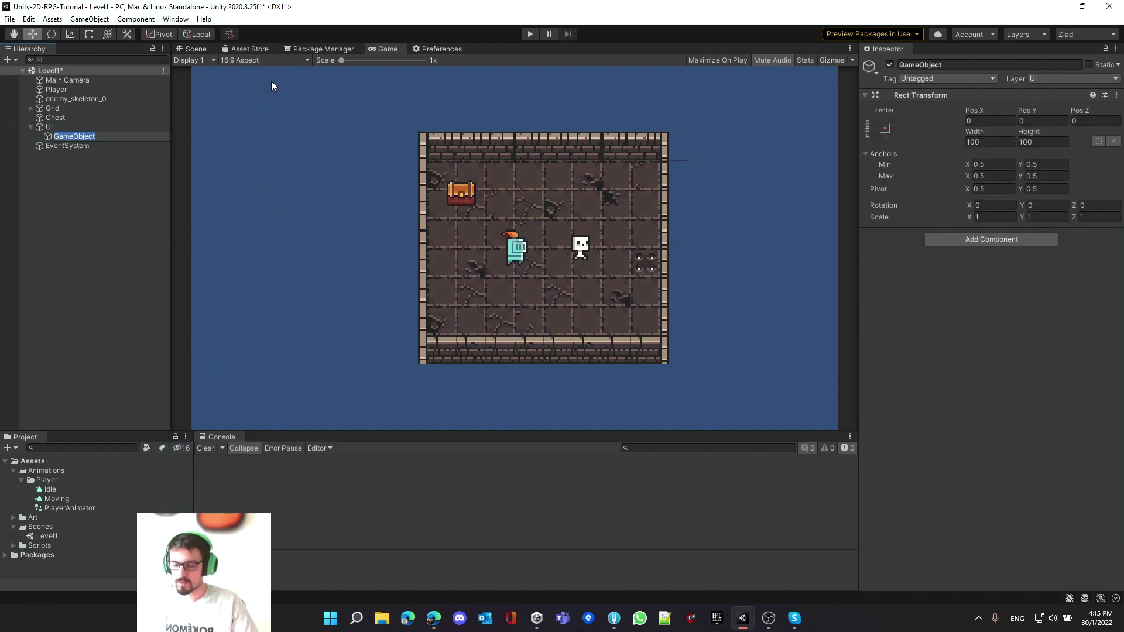
type("InveotoryPanel")
key("Return")
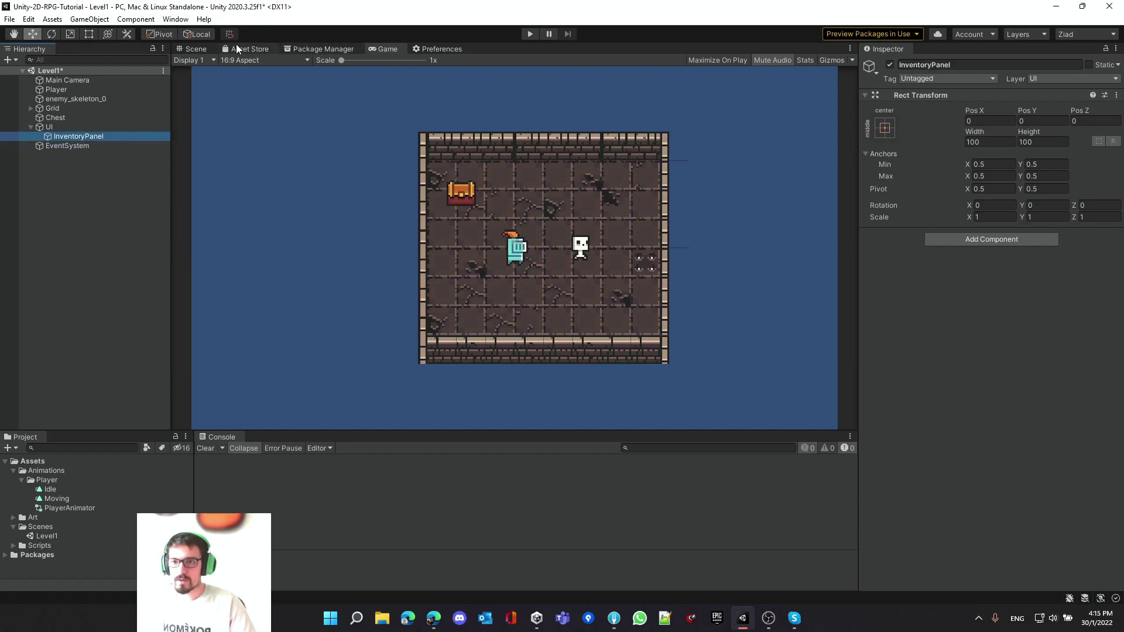
Examine the InventoryPanel's rectangle and anchors against the UI canvas bounds in the Scene view
left_click(188, 49)
double_click(86, 136)
scroll(415, 199, "down", 6)
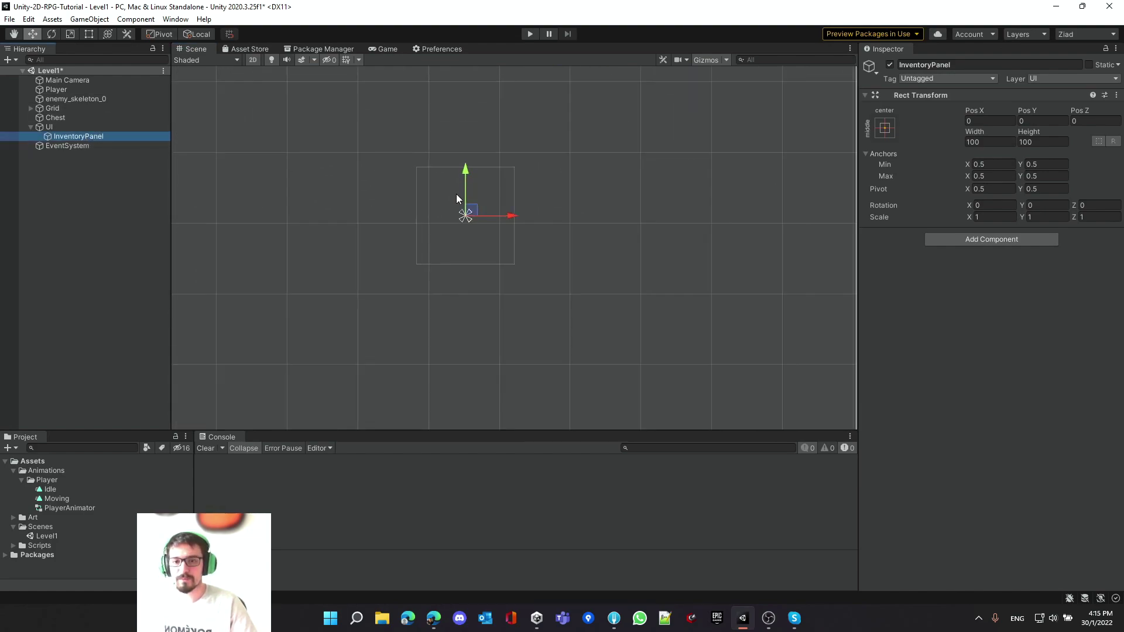
scroll(458, 195, "down", 2)
middle_click_drag(416, 195, 430, 264)
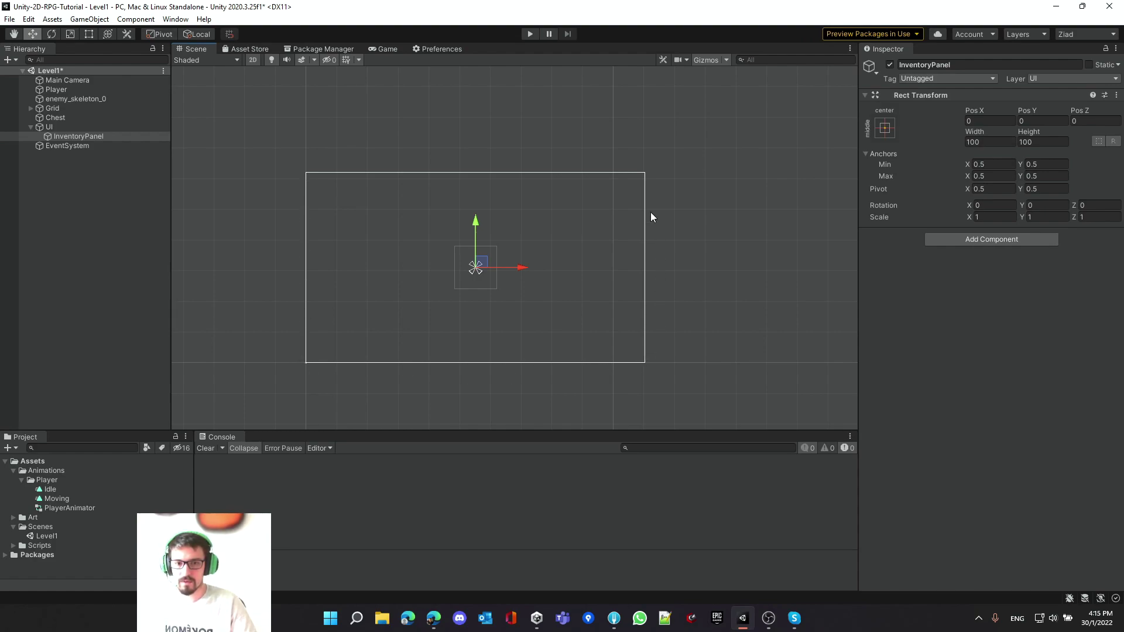
left_click_drag(482, 263, 476, 232)
key("ctrl+z")
scroll(497, 274, "up", 3)
scroll(483, 225, "down", 2)
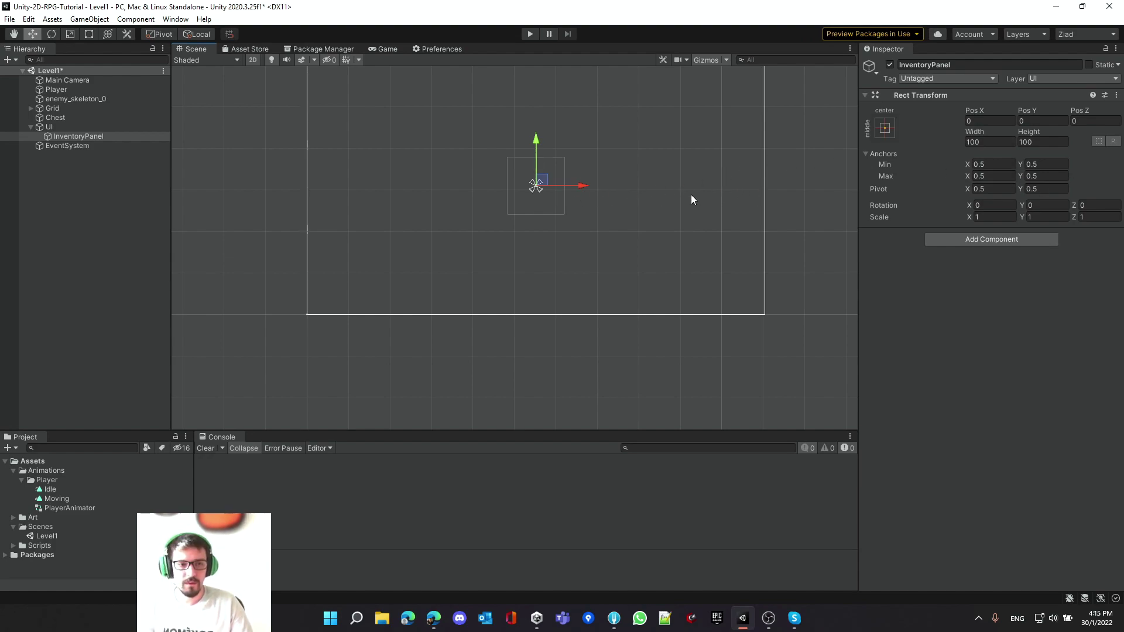
middle_click_drag(454, 170, 454, 228)
left_click(58, 127)
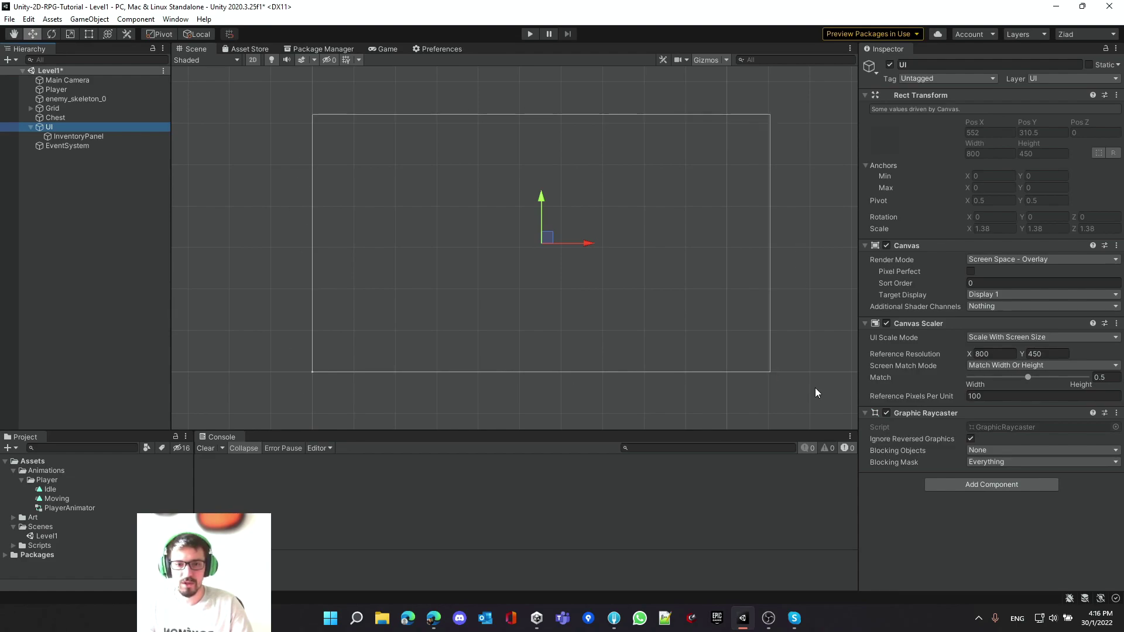
left_click(95, 145)
left_click(87, 136)
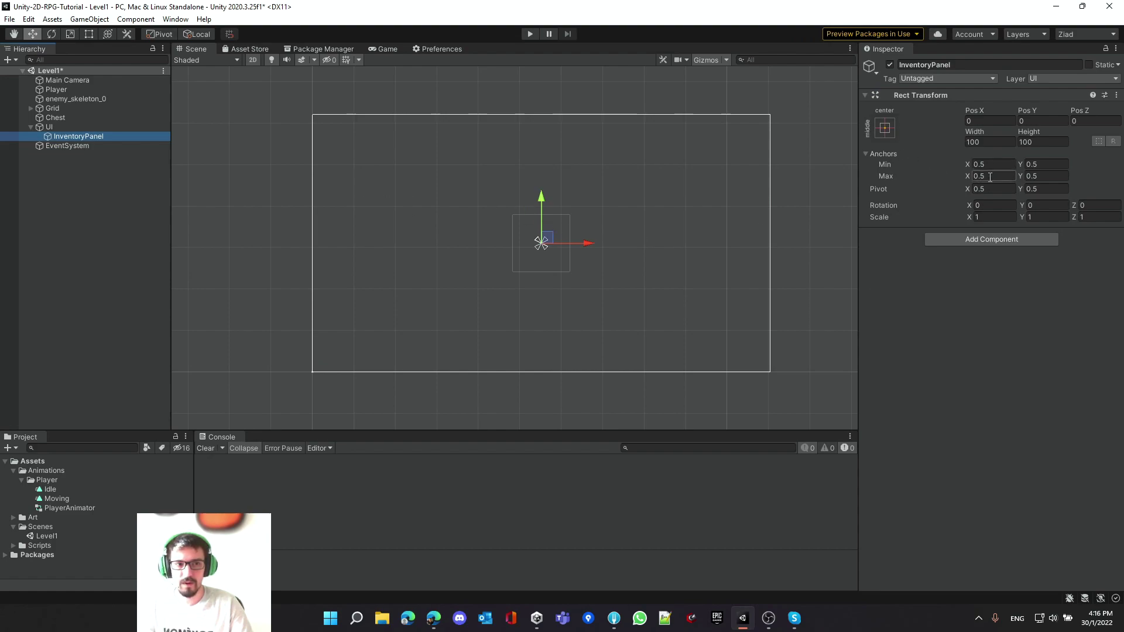
scroll(556, 263, "up", 3)
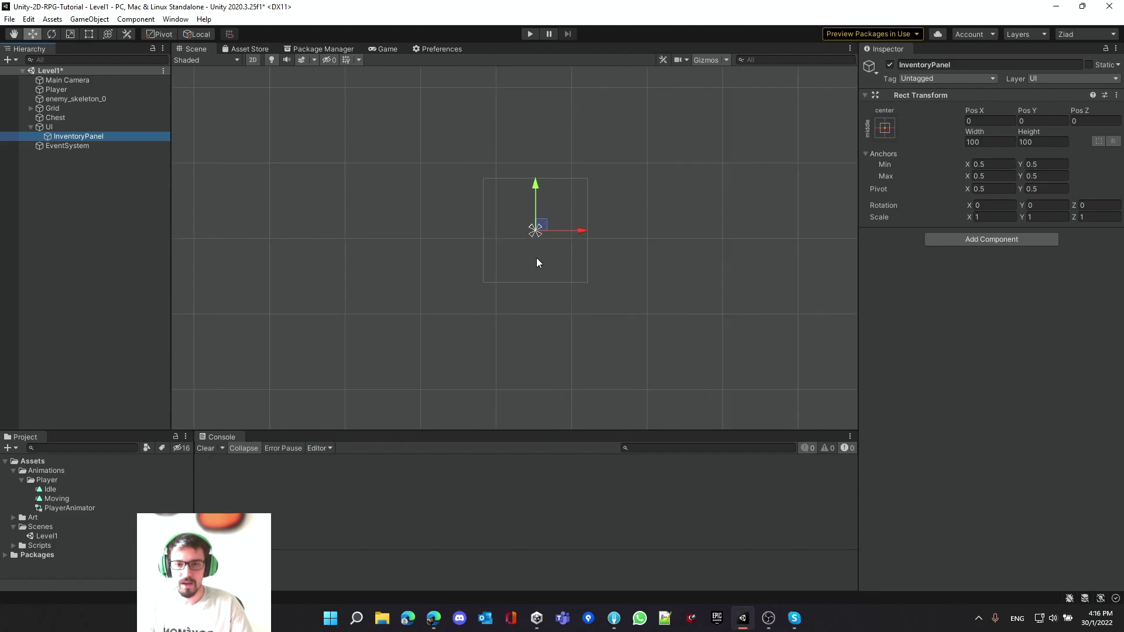
scroll(529, 240, "down", 3)
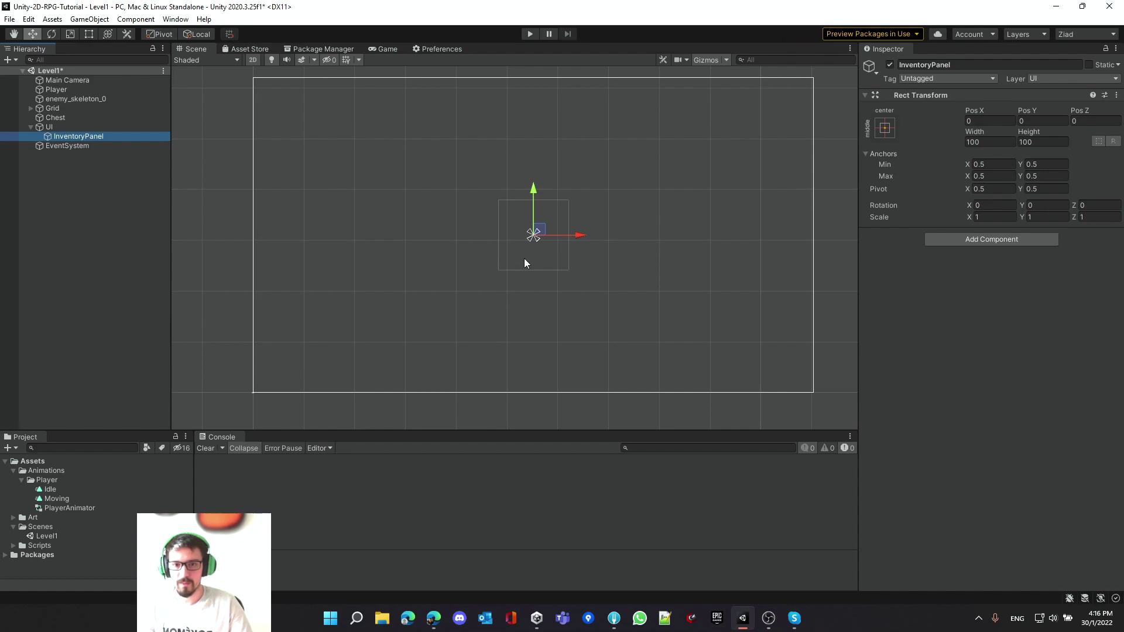
Spread the InventoryPanel's anchors into a wide strip along the canvas's lower edge, about 0.18 to 0.82 horizontally and 0 to 0.16 vertically
left_click_drag(528, 241, 523, 238)
left_click_drag(511, 238, 452, 235)
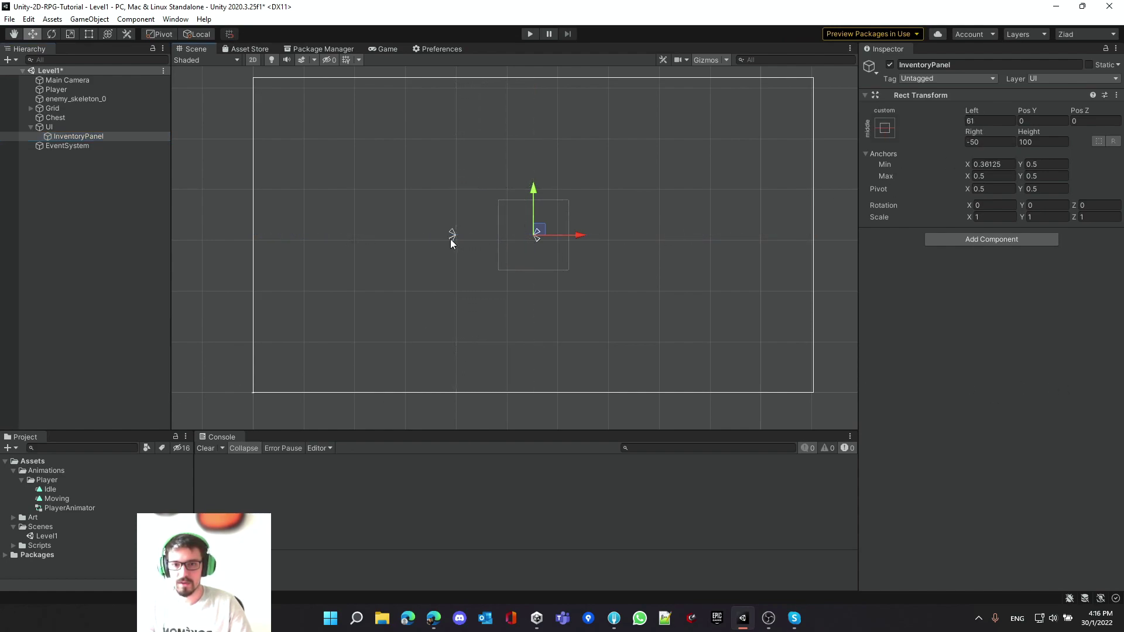
left_click_drag(450, 241, 453, 375)
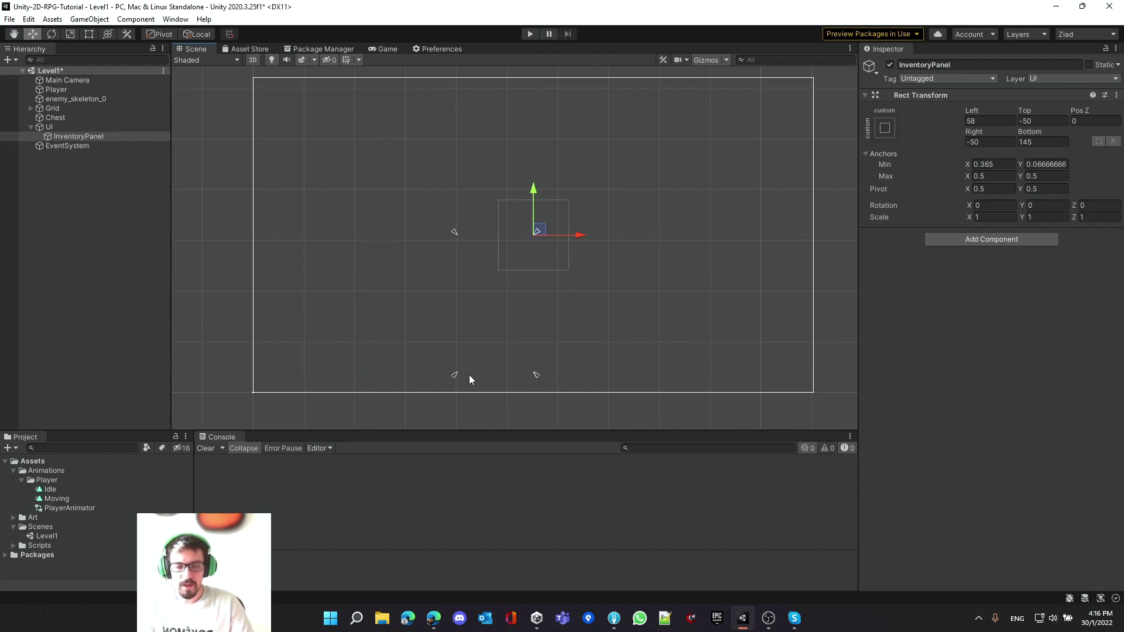
left_click_drag(455, 378, 351, 403)
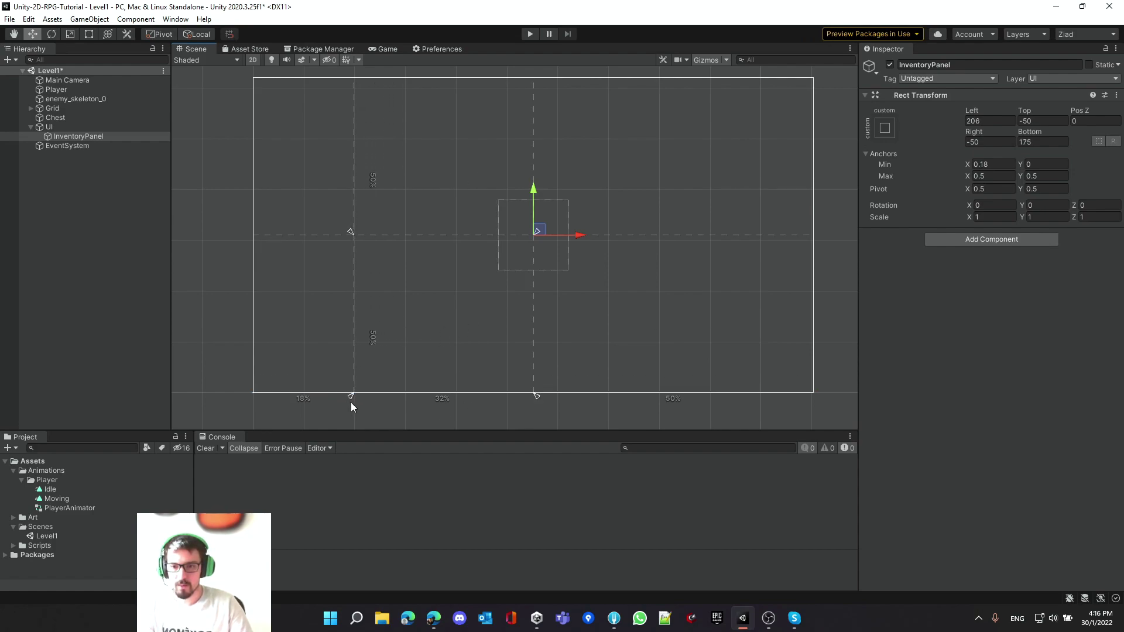
left_click_drag(535, 395, 711, 396)
left_click_drag(715, 233, 710, 341)
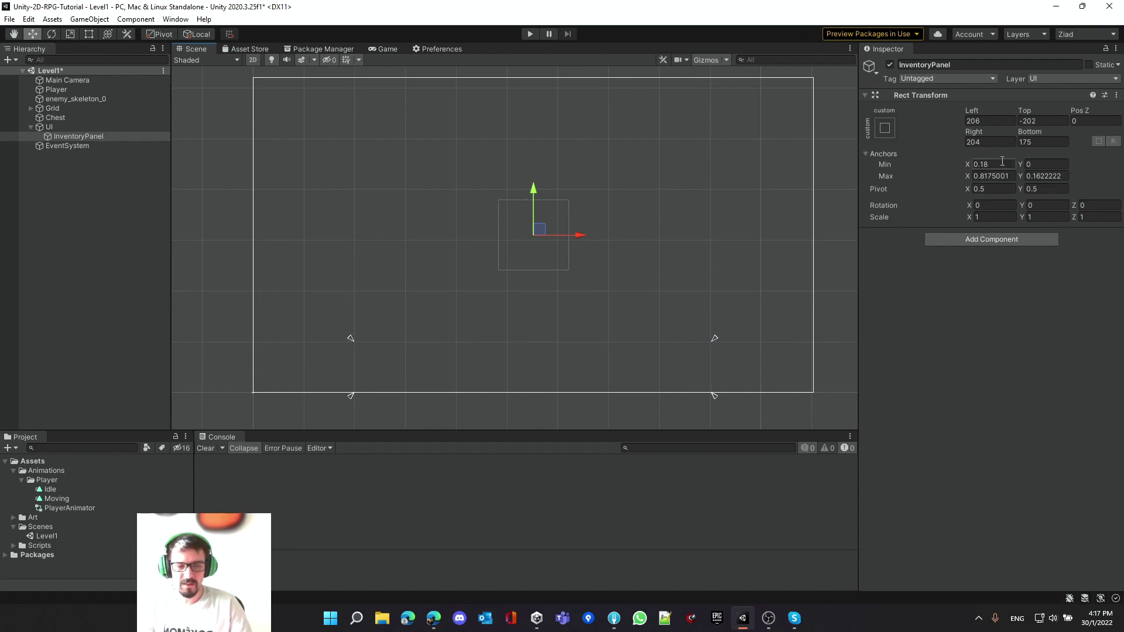
Set the InventoryPanel's anchors to Min X 0.2, Max X 0.8 and Max Y 0.15
left_click(991, 163)
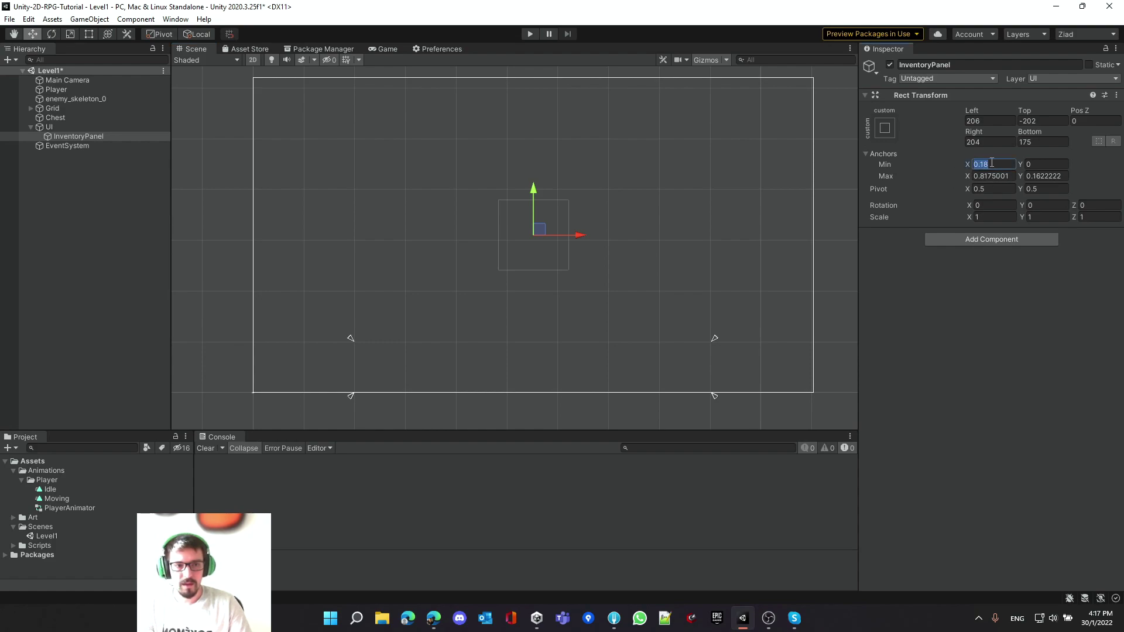
key("BackSpace")
type("0.2")
left_click(1012, 176)
key("BackSpace")
type("0.8")
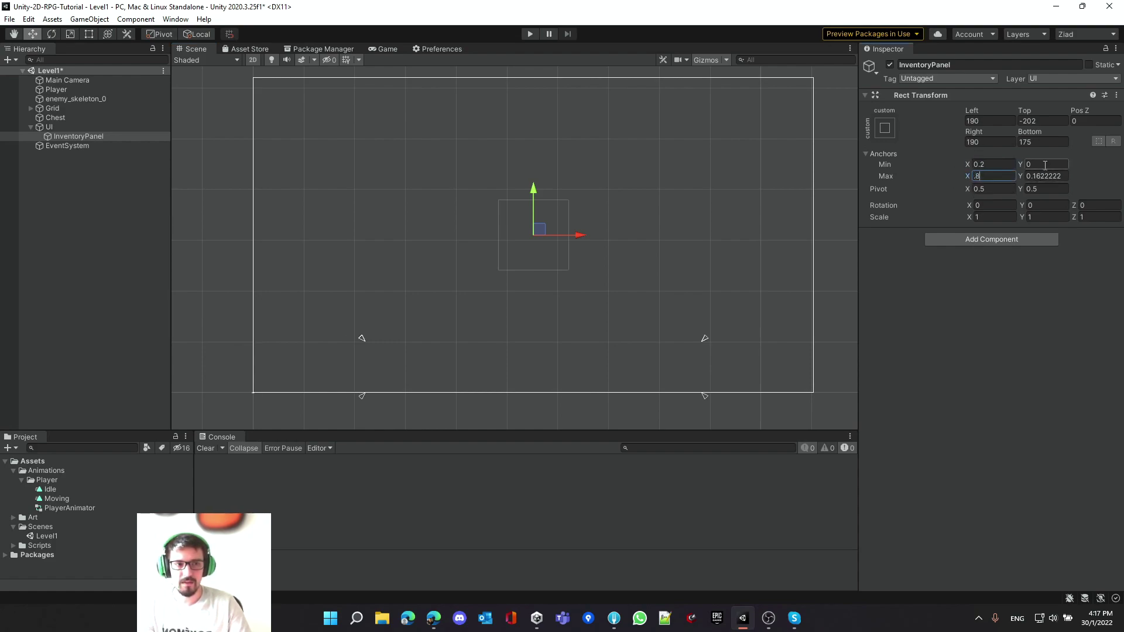
left_click(1049, 177)
type("0.15")
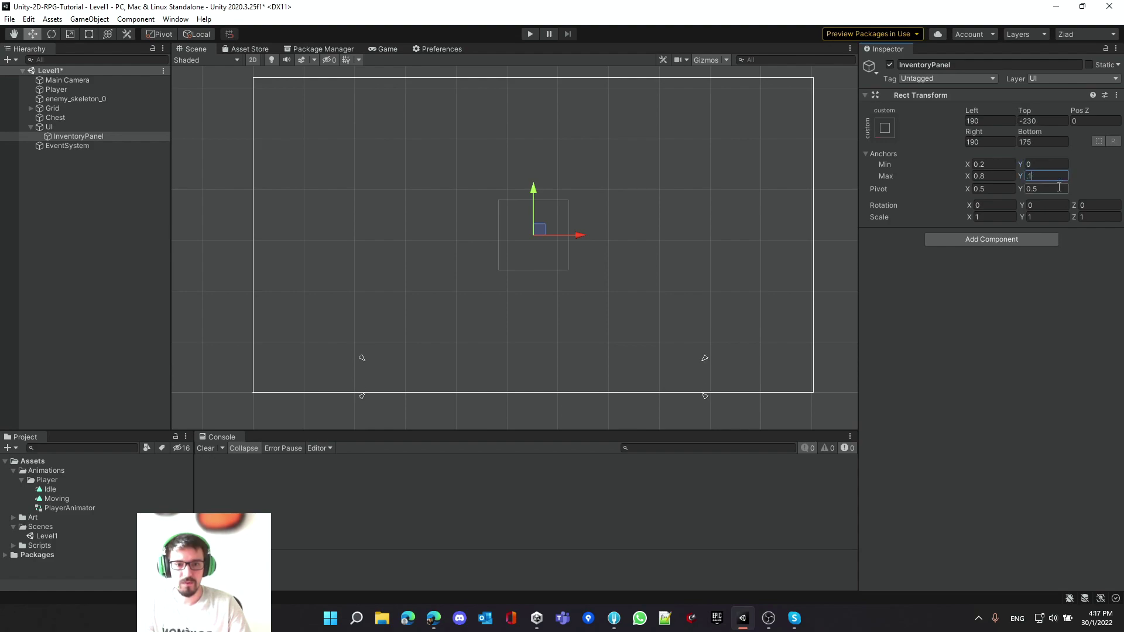
Resize the InventoryPanel's rectangle with the Rect tool so its corners snap to the four anchors
middle_click_drag(564, 311, 560, 248)
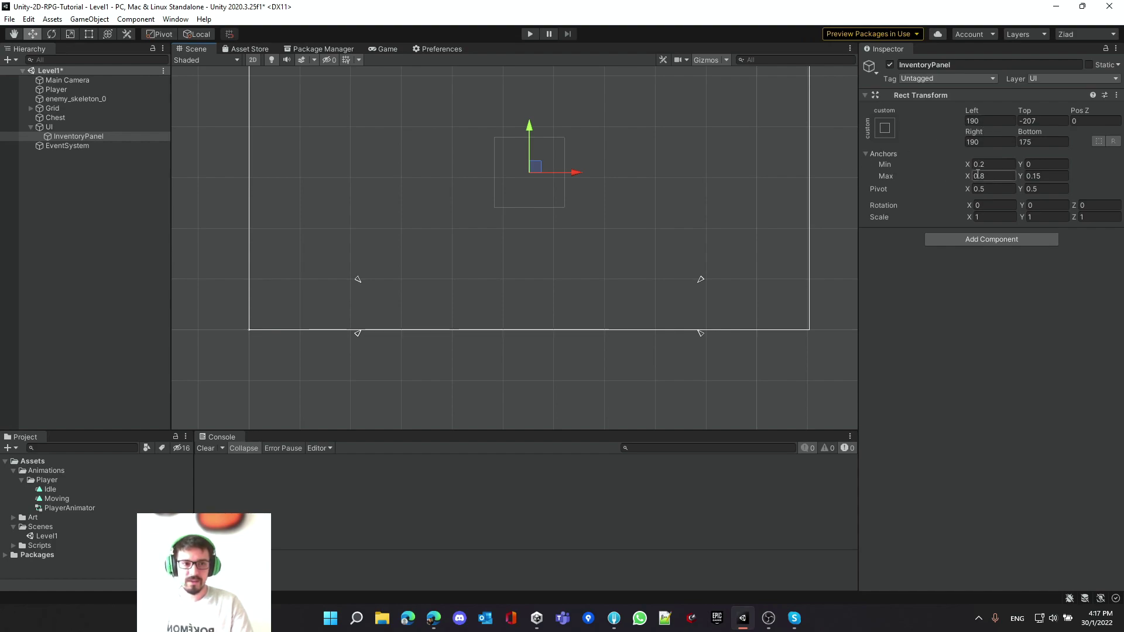
left_click(984, 123)
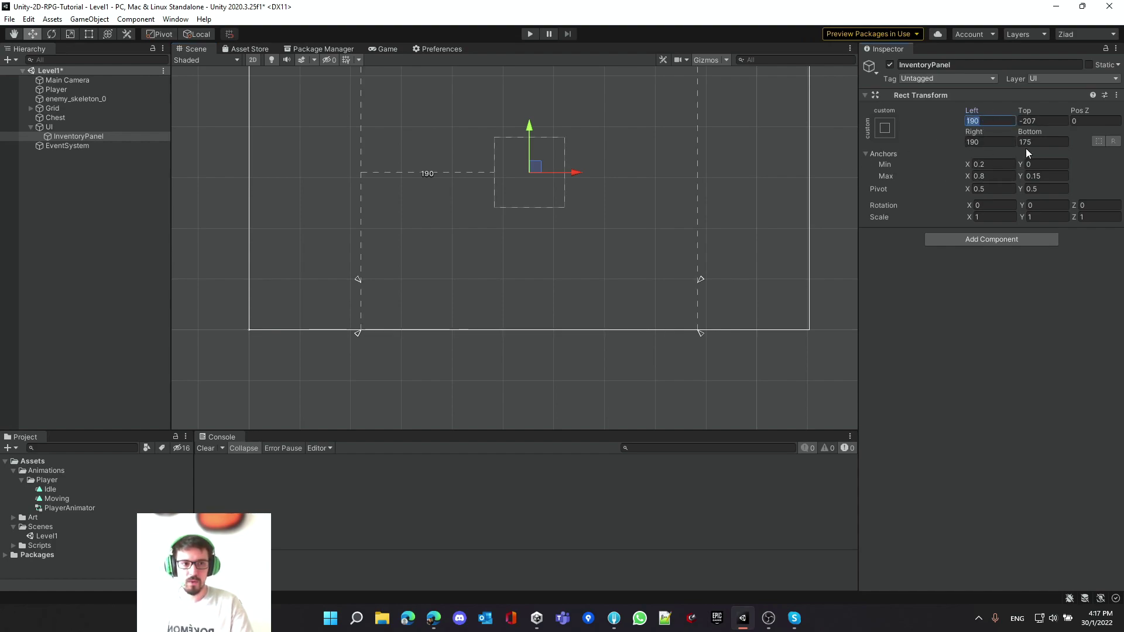
left_click(76, 136)
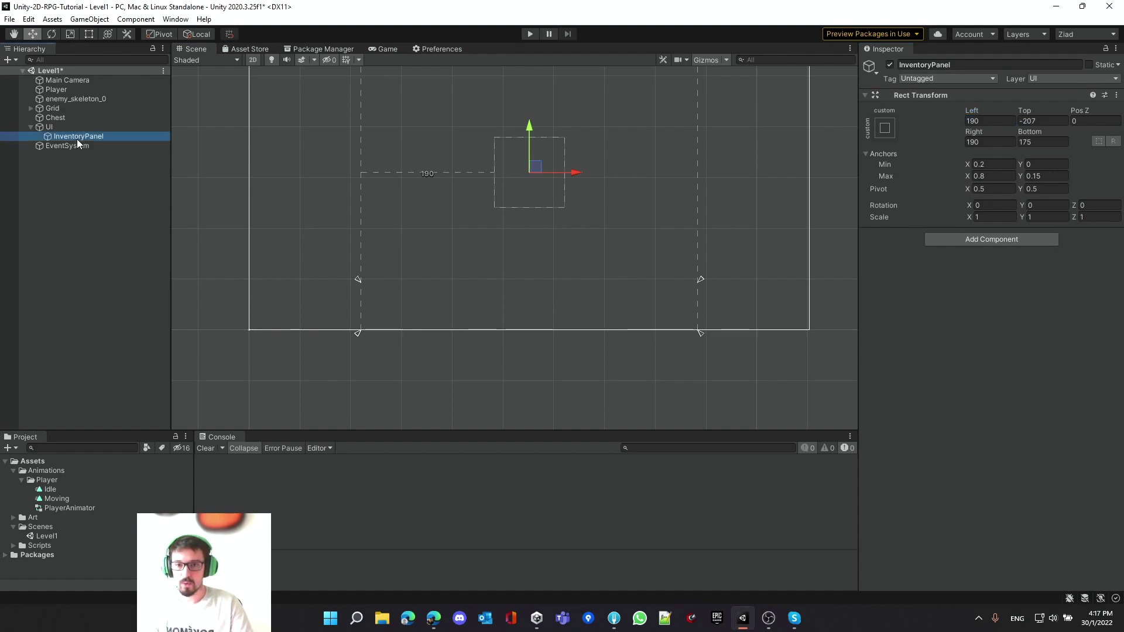
middle_click_drag(528, 201, 539, 238)
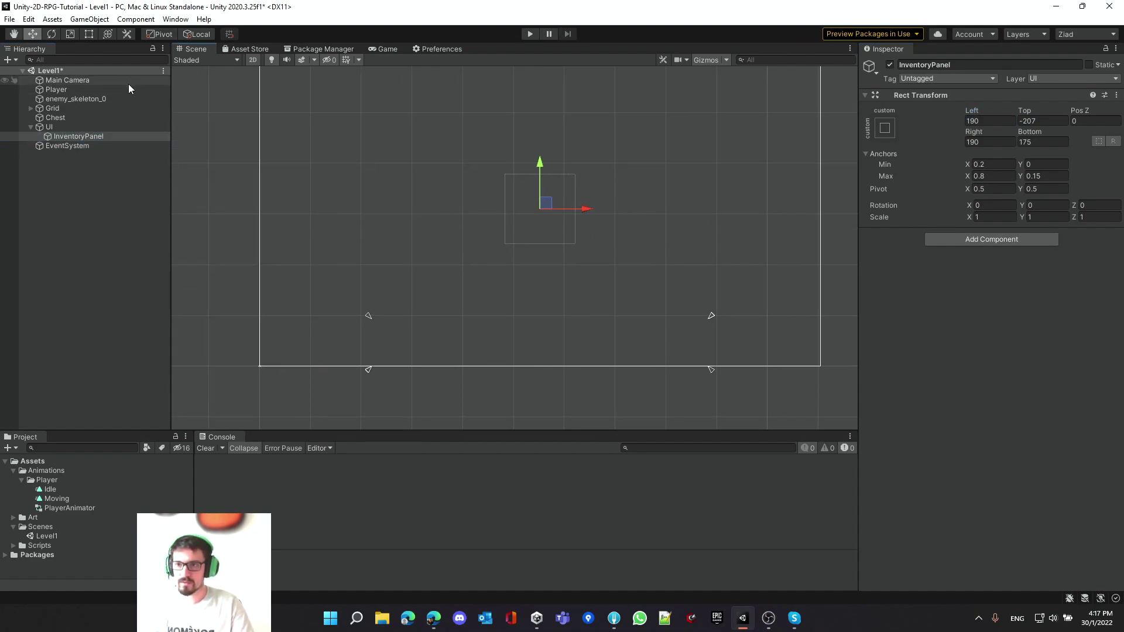
left_click(89, 33)
left_click_drag(504, 245, 373, 365)
left_click_drag(575, 365, 709, 368)
left_click_drag(709, 174, 709, 320)
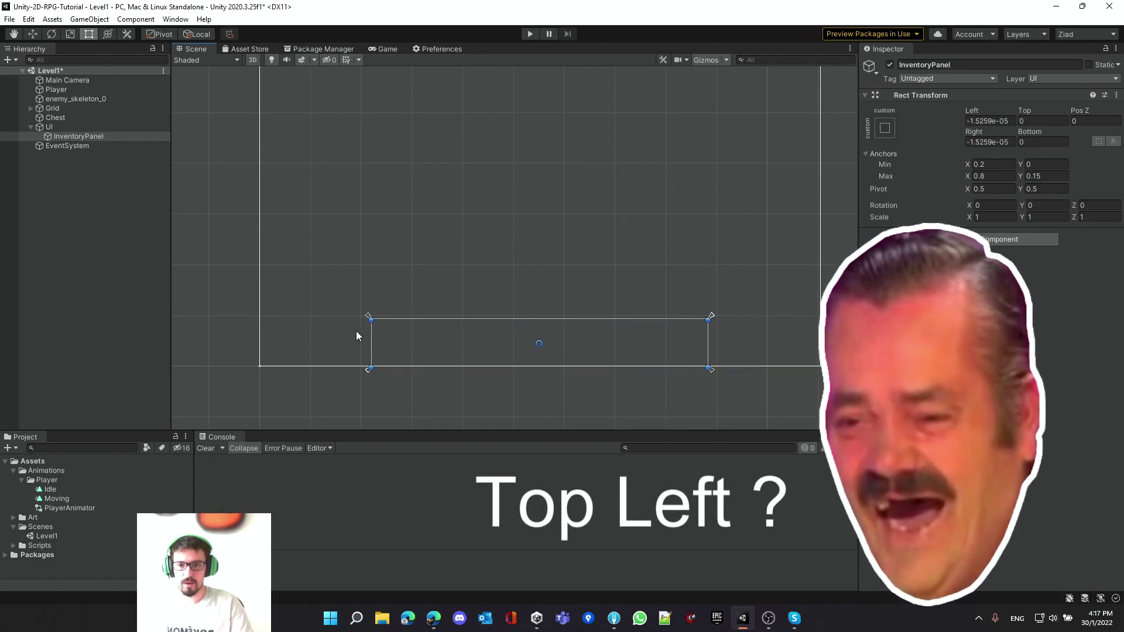
Set the InventoryPanel's Left and Right offsets to exactly 0
left_click(981, 121)
type("0")
key("Tab")
key("Tab")
key("Tab")
left_click(982, 121)
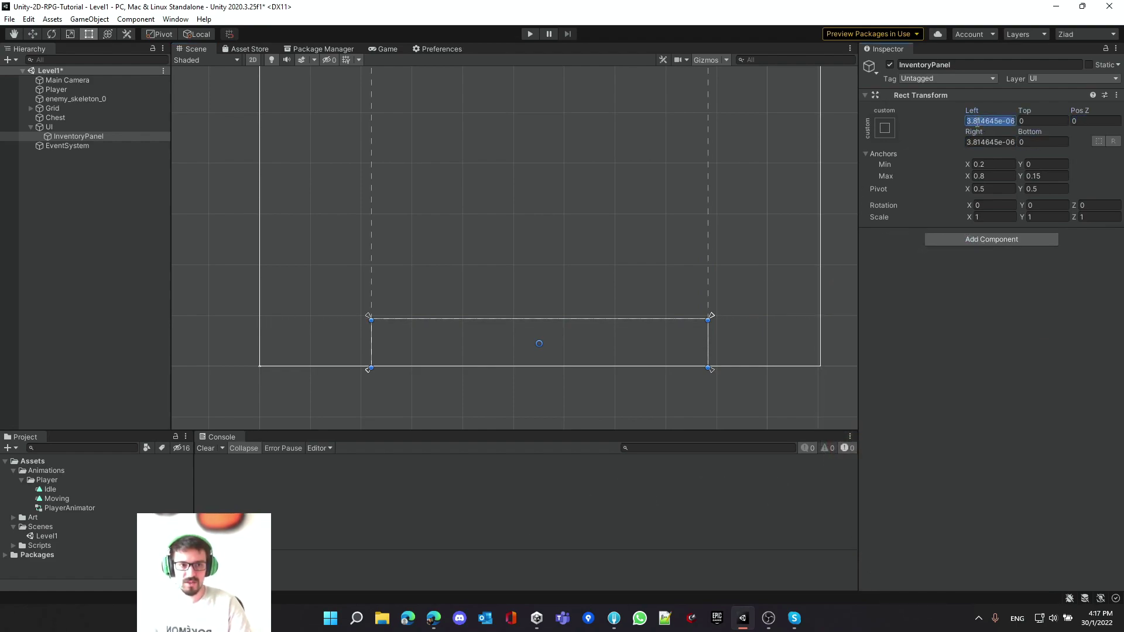
type("0")
left_click(1000, 143)
left_click(96, 140)
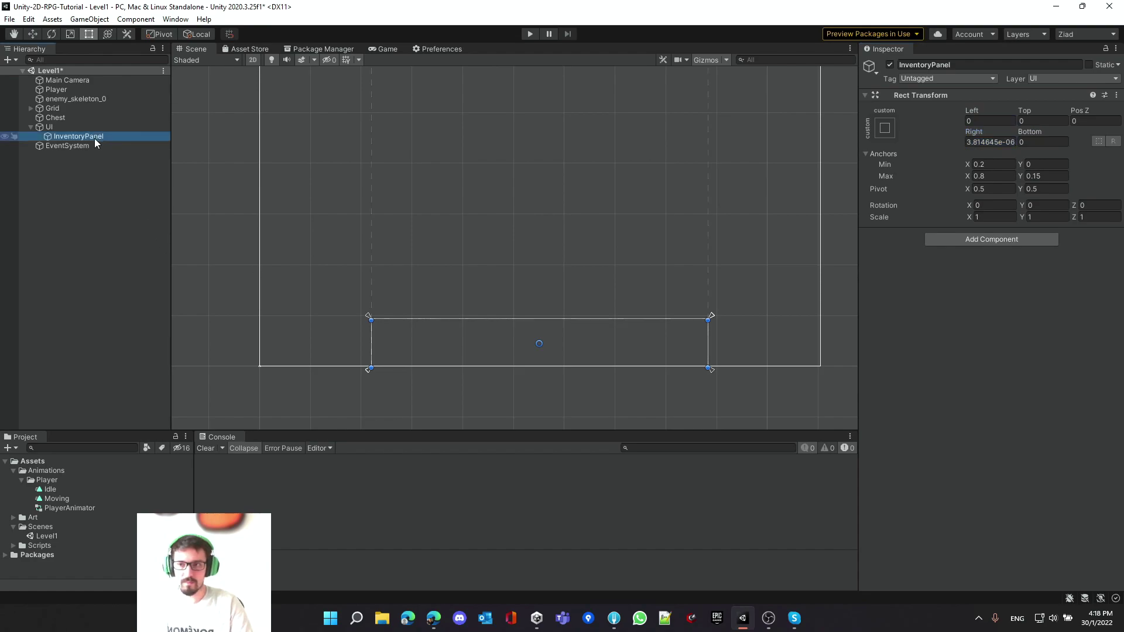
left_click(83, 136)
left_click(999, 121)
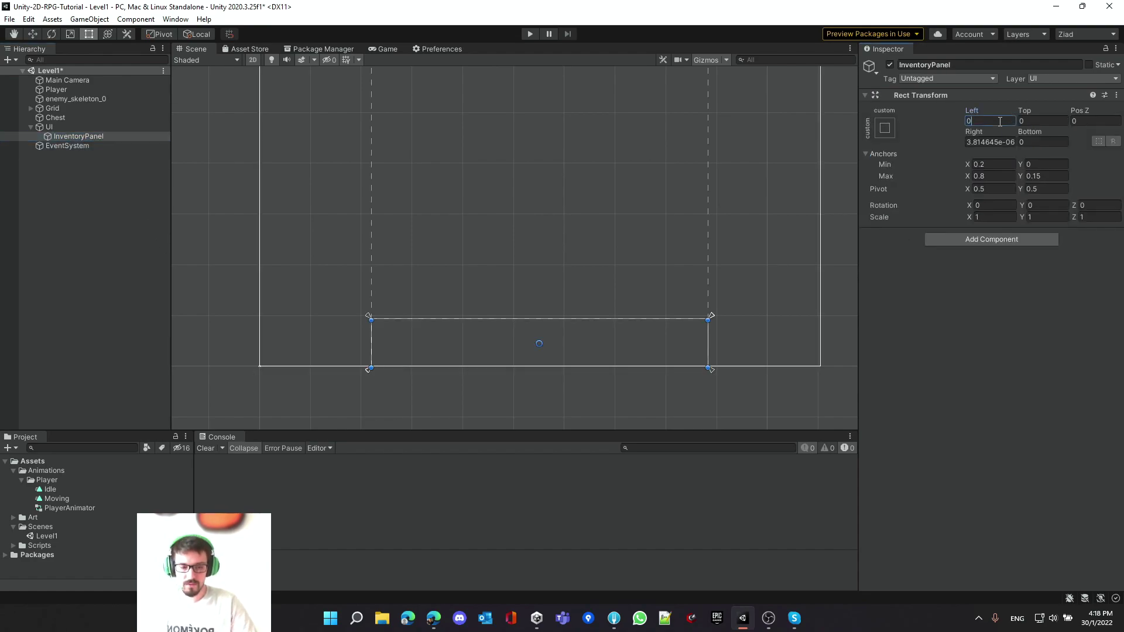
key("Return")
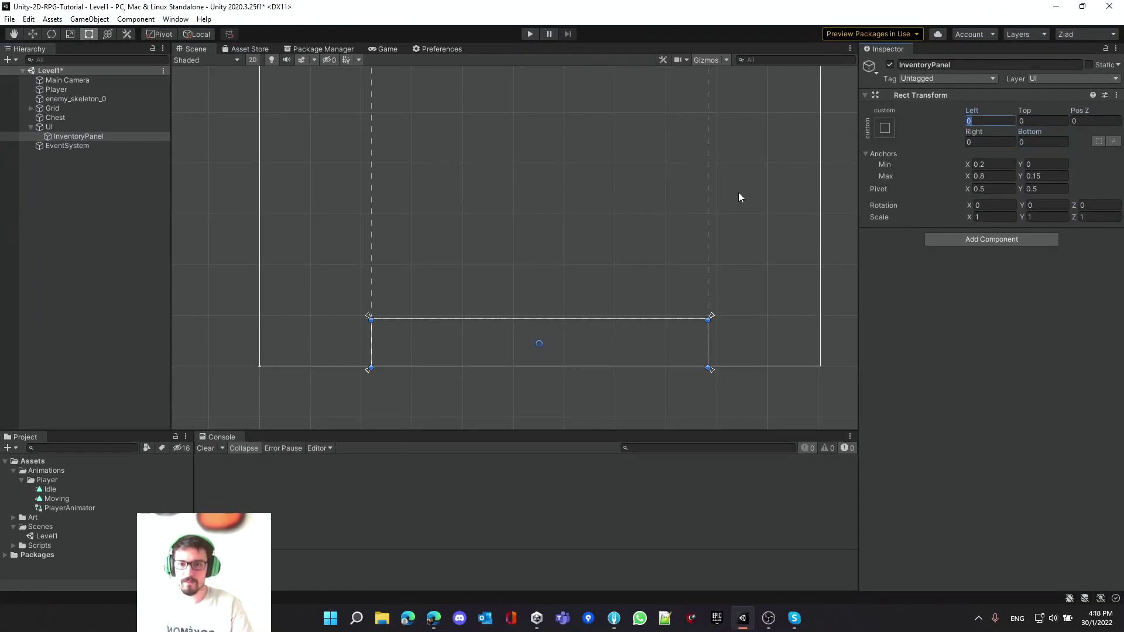
Add a UI Image as a child of the InventoryPanel
middle_click_drag(416, 308, 472, 276)
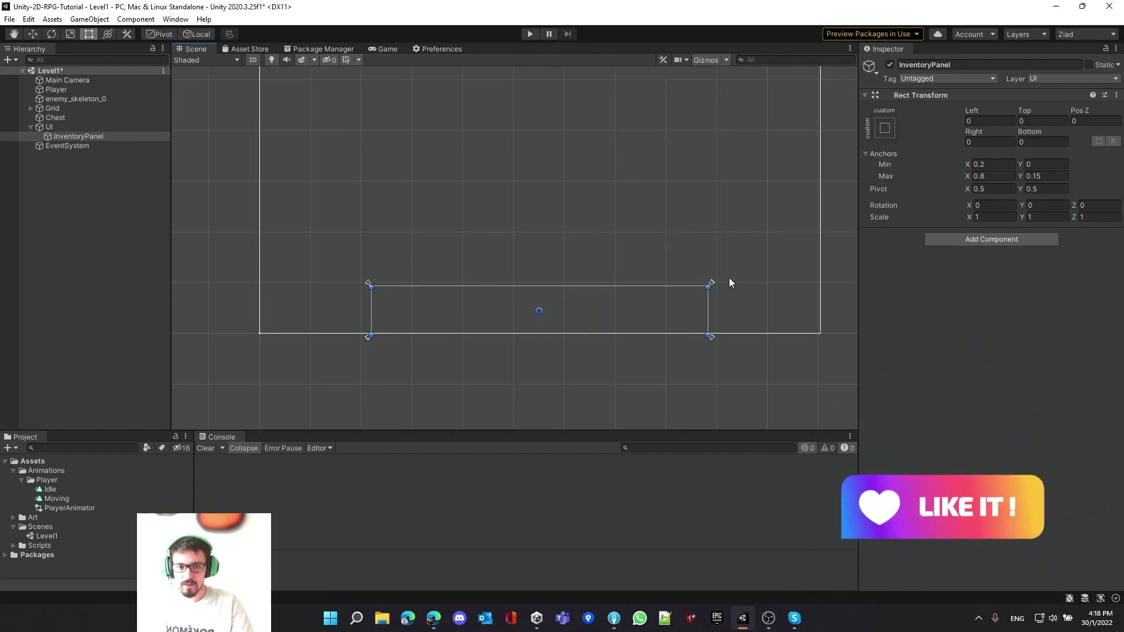
right_click(58, 136)
mouse_move(107, 384)
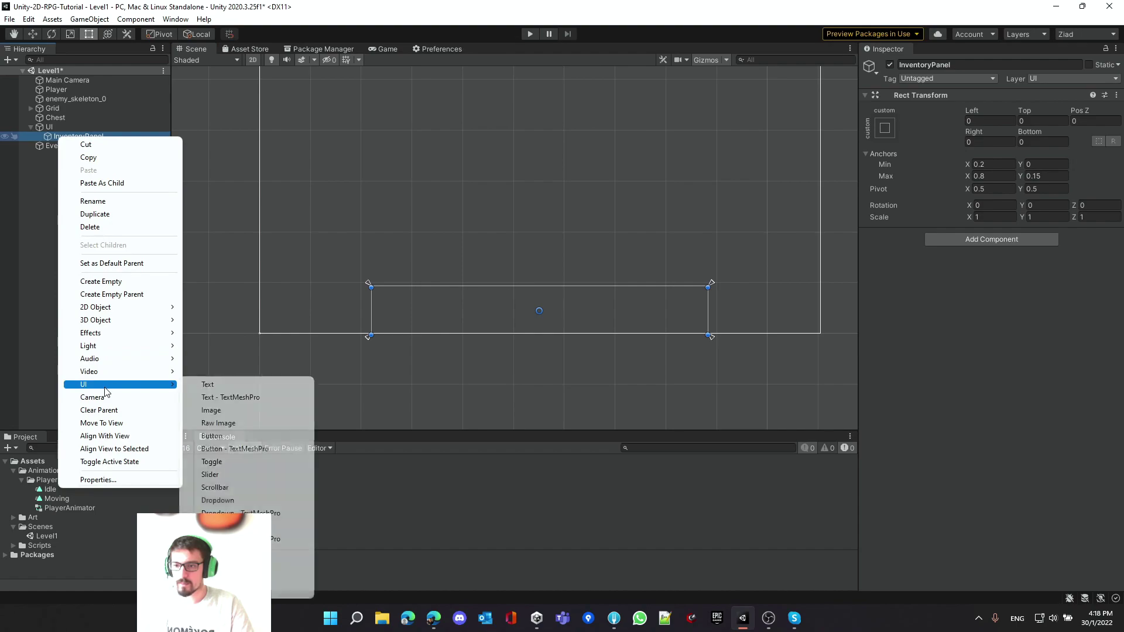
left_click(222, 413)
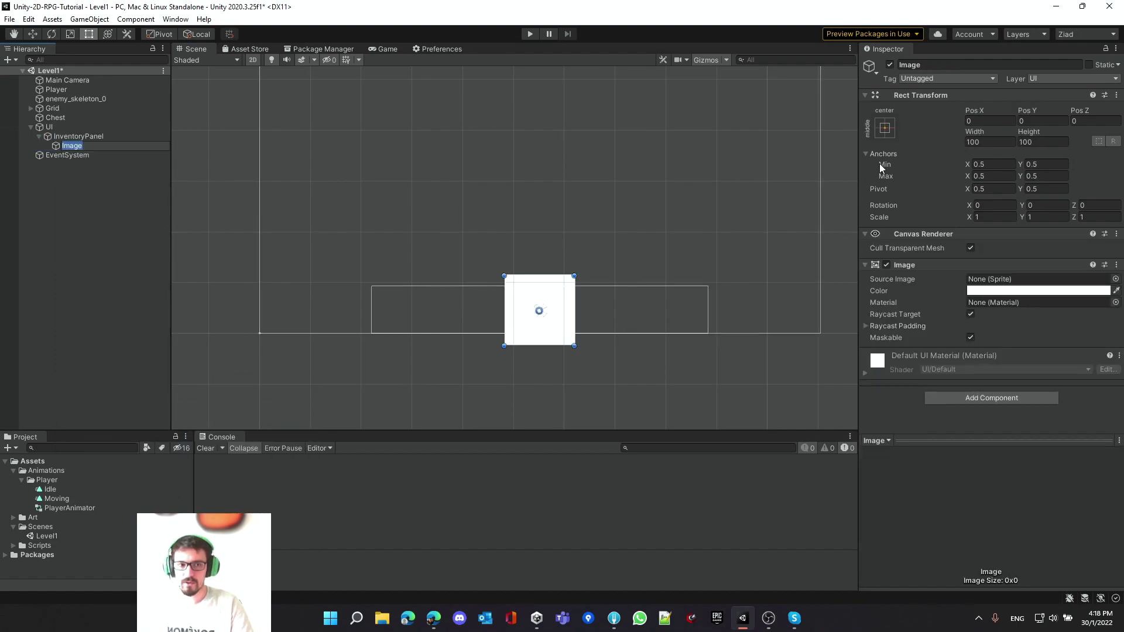
Resize the image by its corners to fill the InventoryPanel, about 480 wide and 67.5 high
left_click_drag(504, 276, 371, 287)
left_click_drag(372, 346, 372, 335)
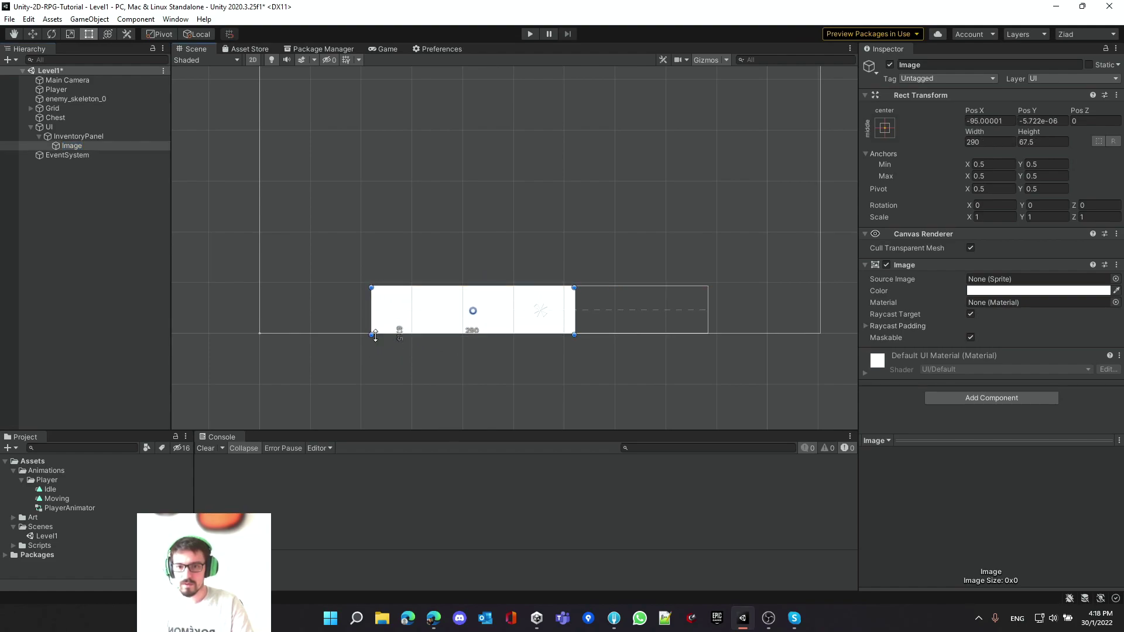
left_click_drag(574, 334, 708, 333)
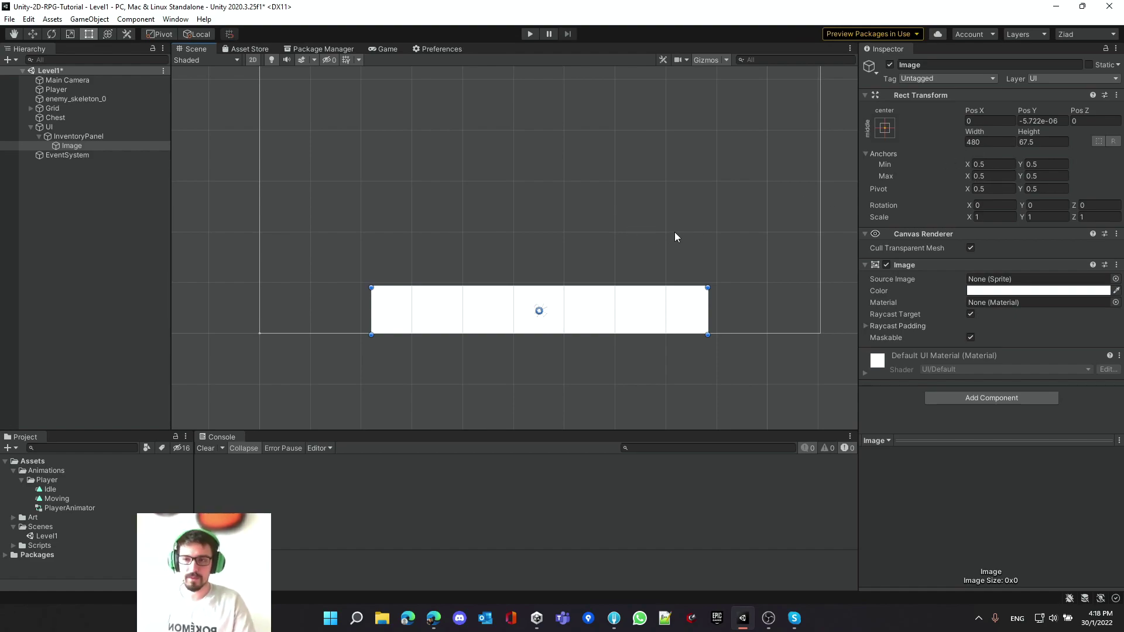
Apply the stretch-stretch anchor preset to the image and try shrinking it from its lower-left corner
left_click(887, 134)
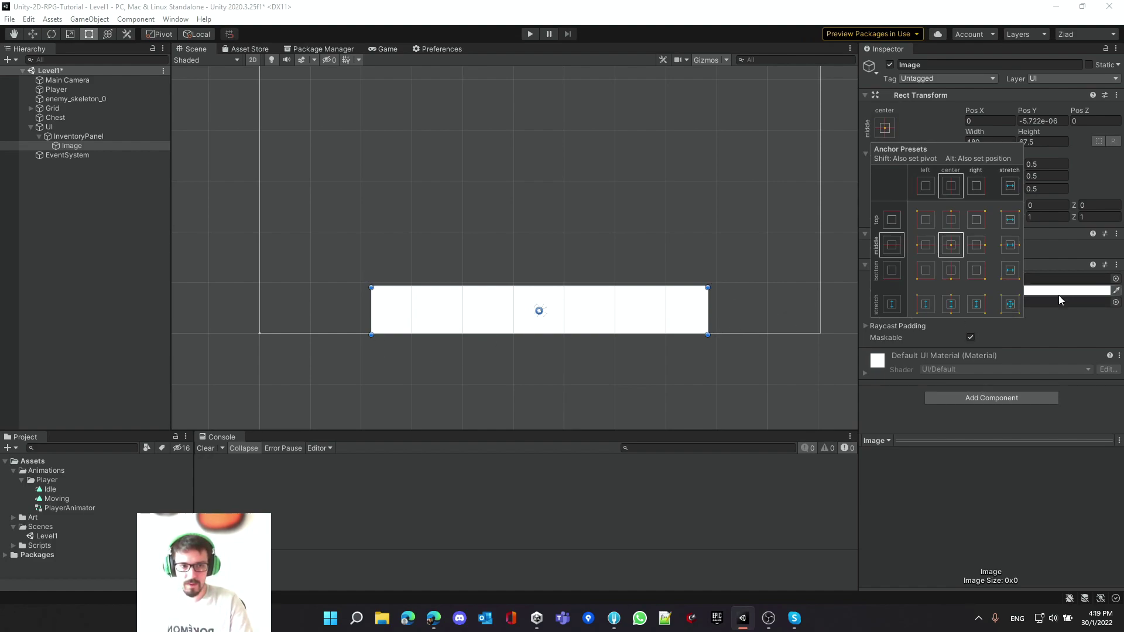
left_click(1010, 303)
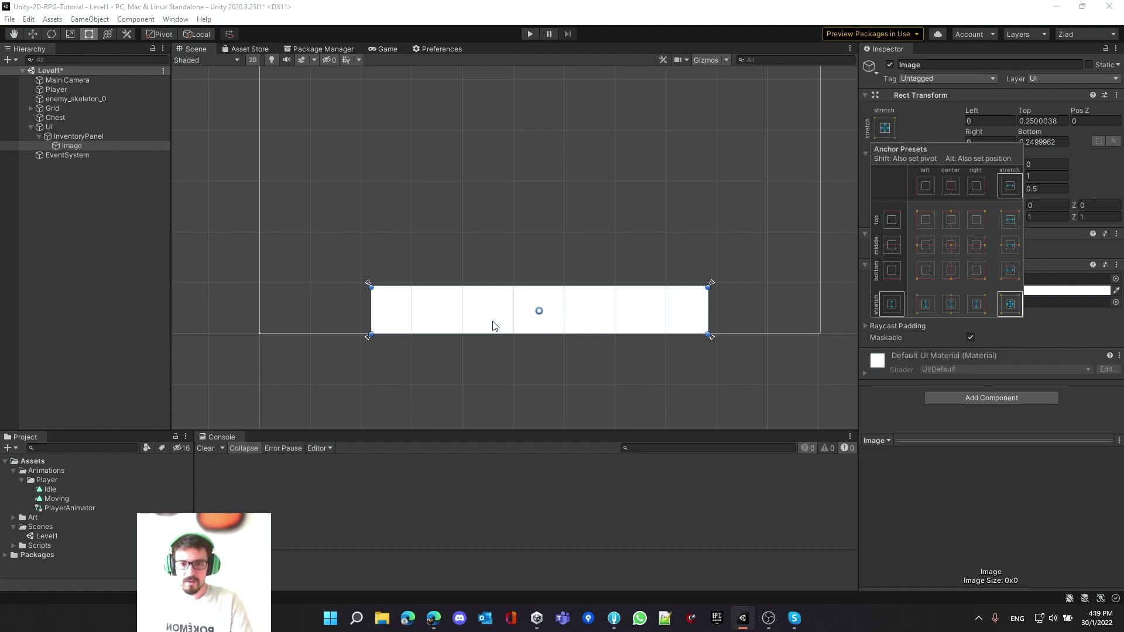
left_click_drag(372, 334, 408, 328)
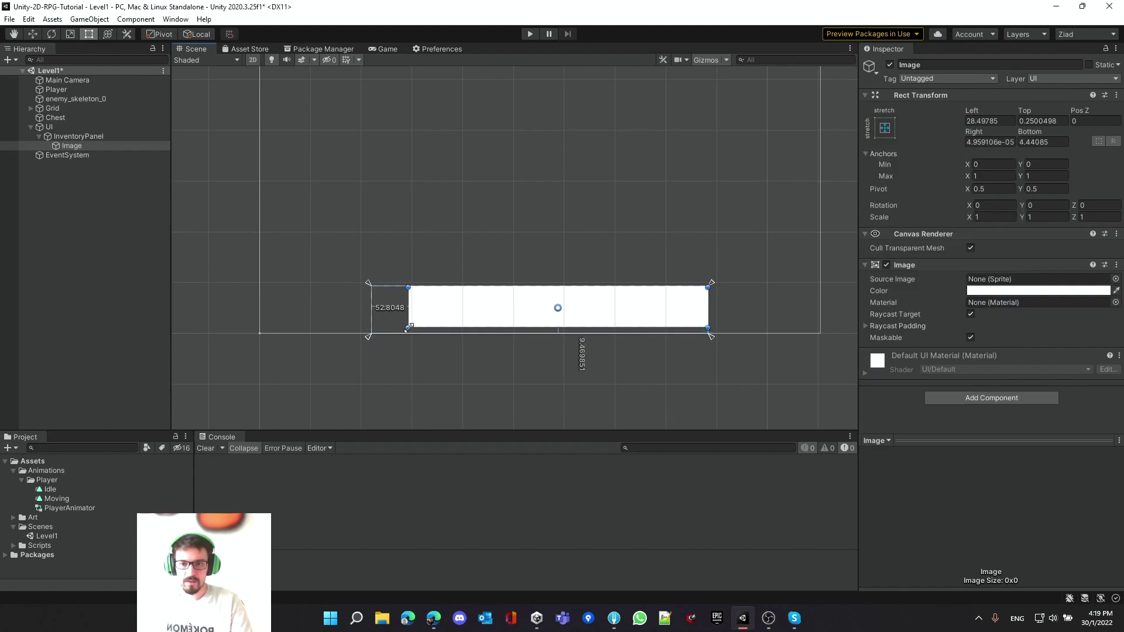
Undo the image's anchor preset and all its manual resizing
key("ctrl+z")
key("ctrl+z")
key("ctrl+z")
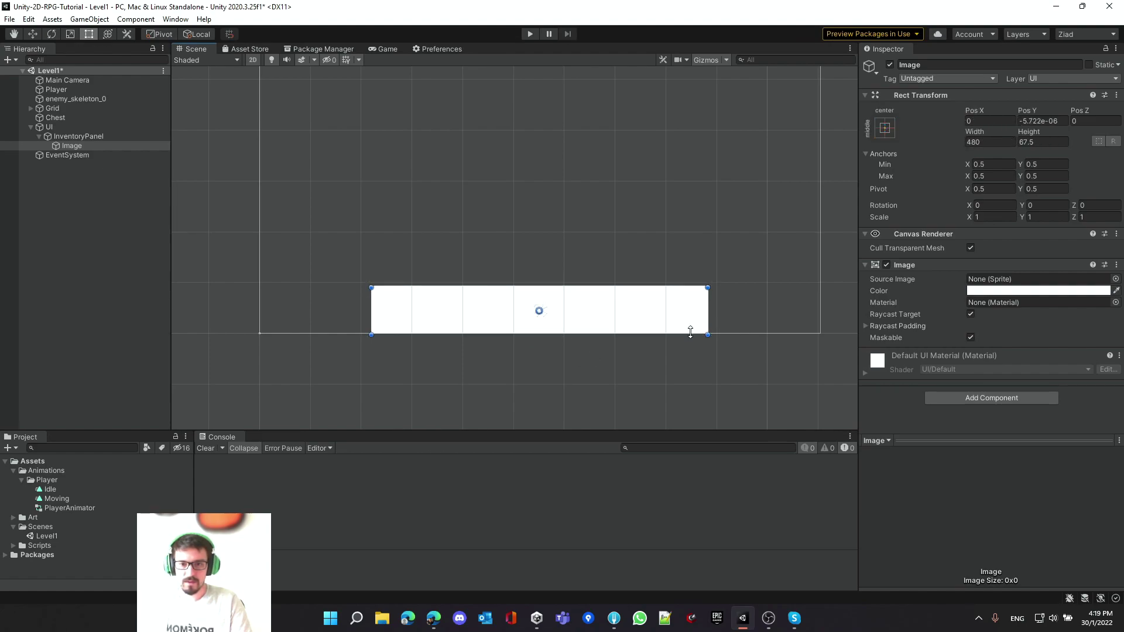
key("ctrl+z")
key("ctrl+z")
key("ctrl+z")
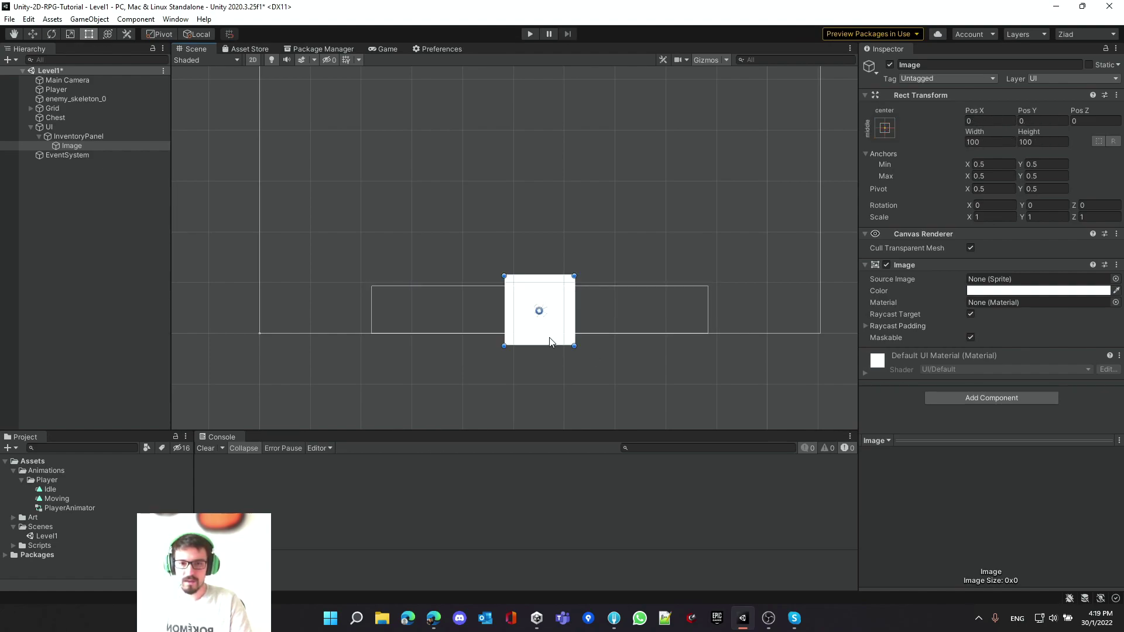
Apply the stretch-stretch anchor preset to the image, also setting its position so it fills the InventoryPanel
left_click(885, 128)
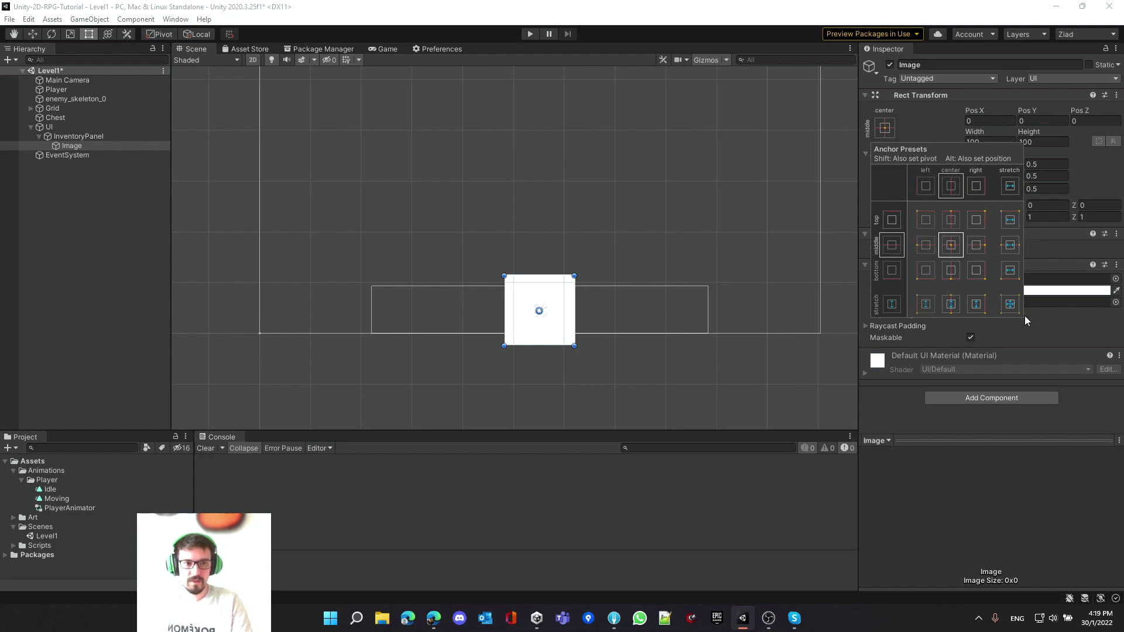
left_click(1010, 304)
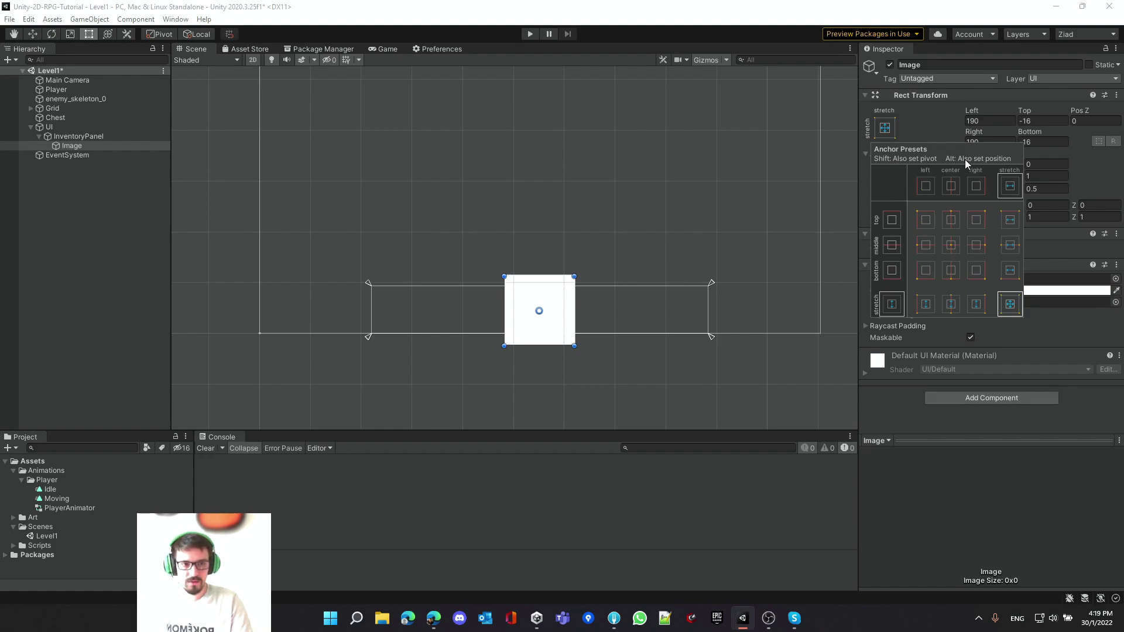
key("alt")
left_click(1012, 309, "alt")
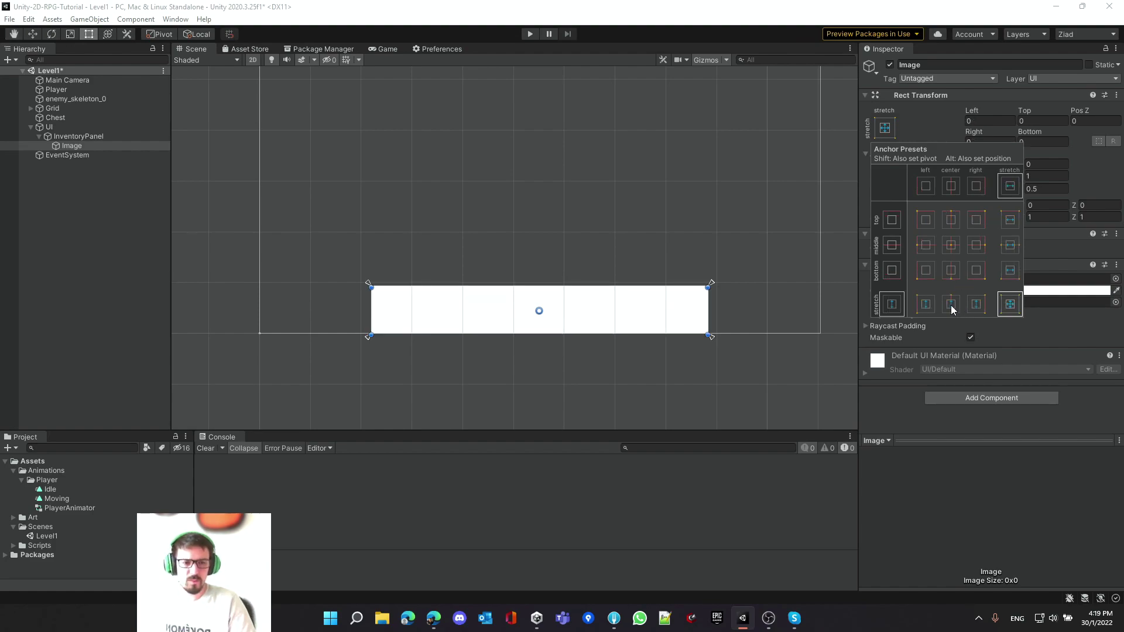
Rename the Image object under InventoryPanel to Panel
left_click(87, 150)
left_click(88, 148)
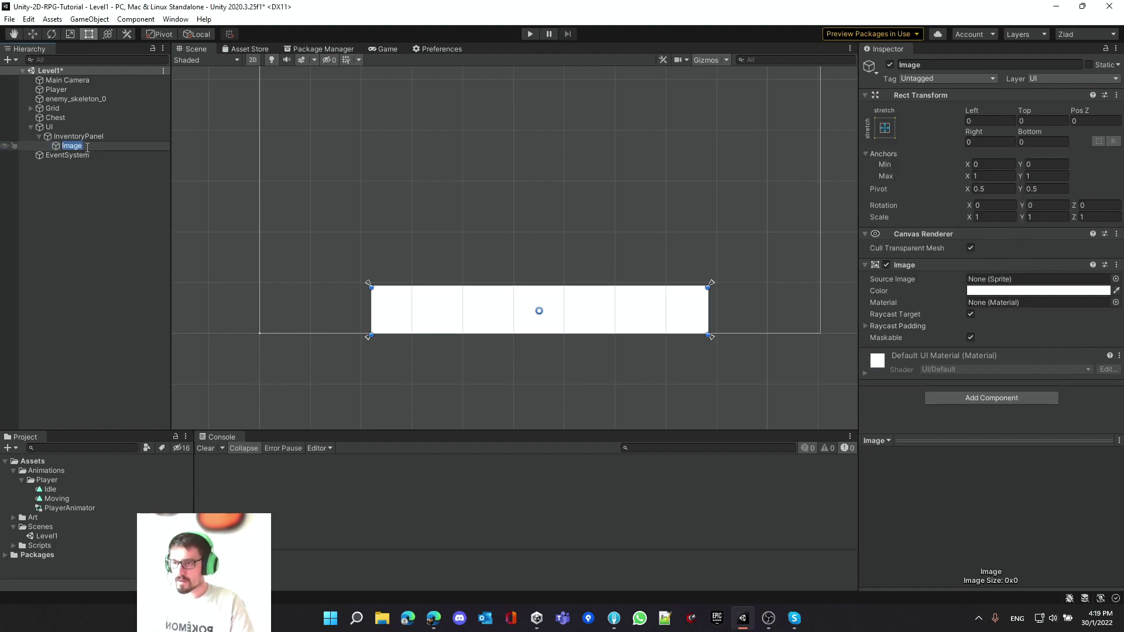
type("Backg")
key("BackSpace")
key("BackSpace")
key("BackSpace")
key("BackSpace")
key("BackSpace")
type("Panel")
key("Return")
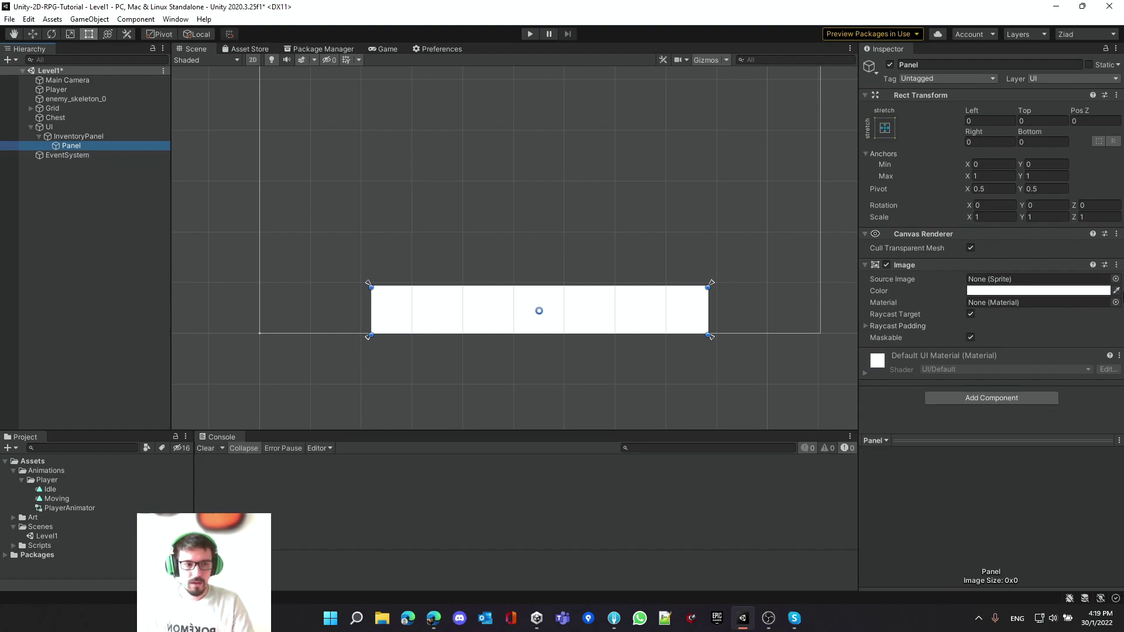
Assign the Stage sprite as the Panel's source image
left_click(1116, 280)
left_click_drag(865, 200, 600, 98)
left_click_drag(853, 500, 1004, 548)
scroll(687, 300, "down", 5)
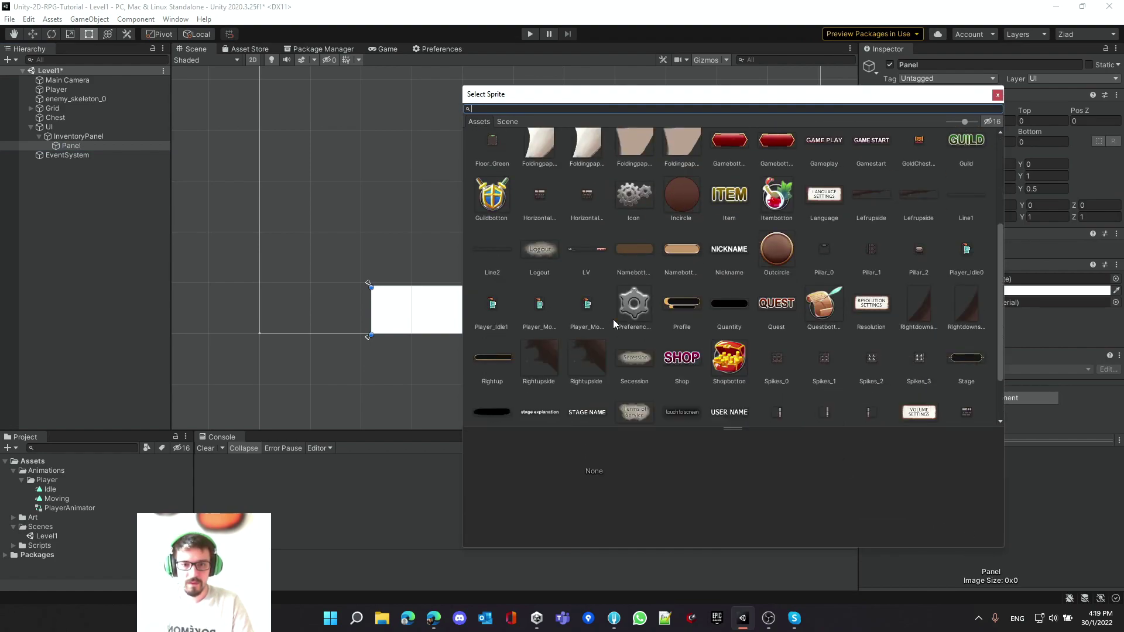
scroll(613, 319, "down", 2)
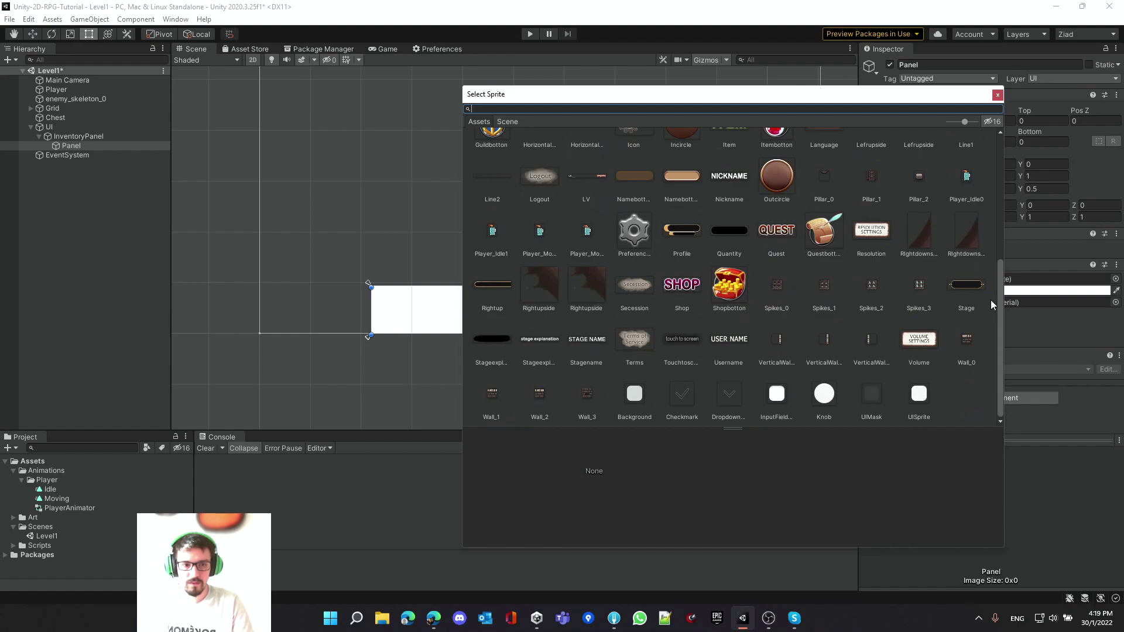
double_click(975, 273)
Check how the inventory Panel looks in the Game view, and return to the Scene view
middle_click_drag(527, 310, 438, 285)
left_click(388, 49)
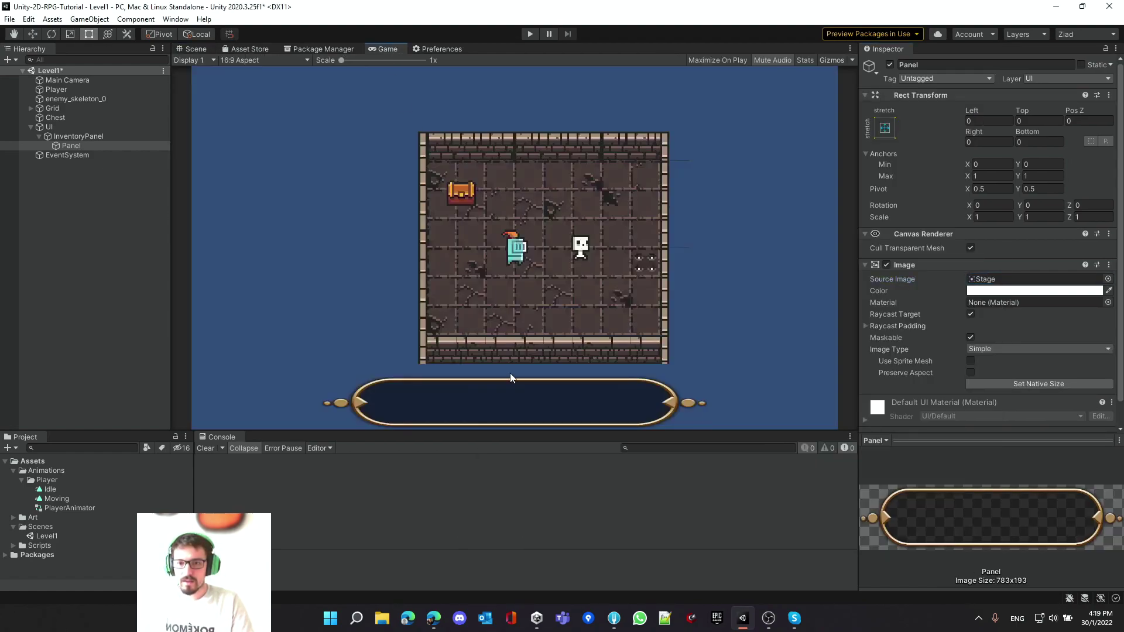
left_click(202, 49)
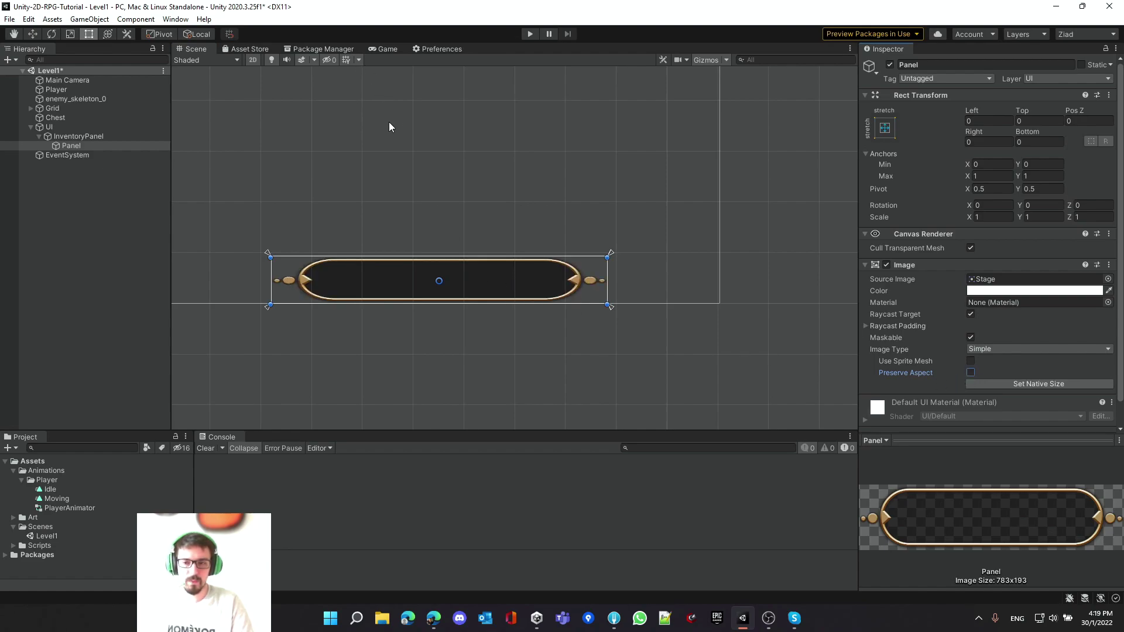
Set InventoryPanel's maximum anchor Y to 0.2 and its Top offset to 0
left_click(83, 137)
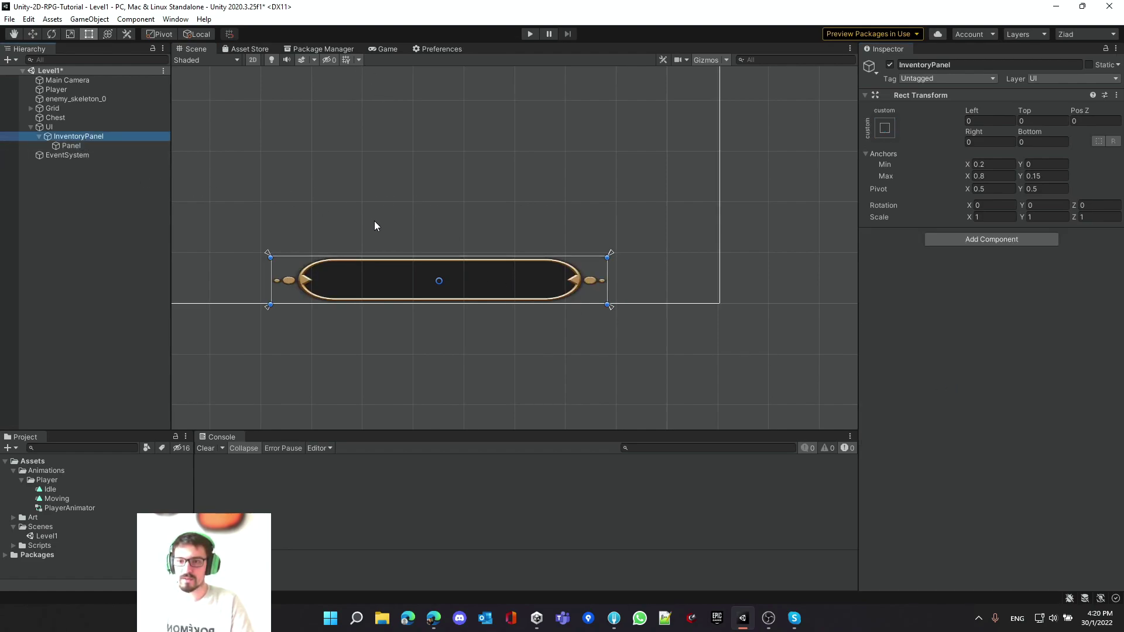
middle_click_drag(392, 243, 448, 291)
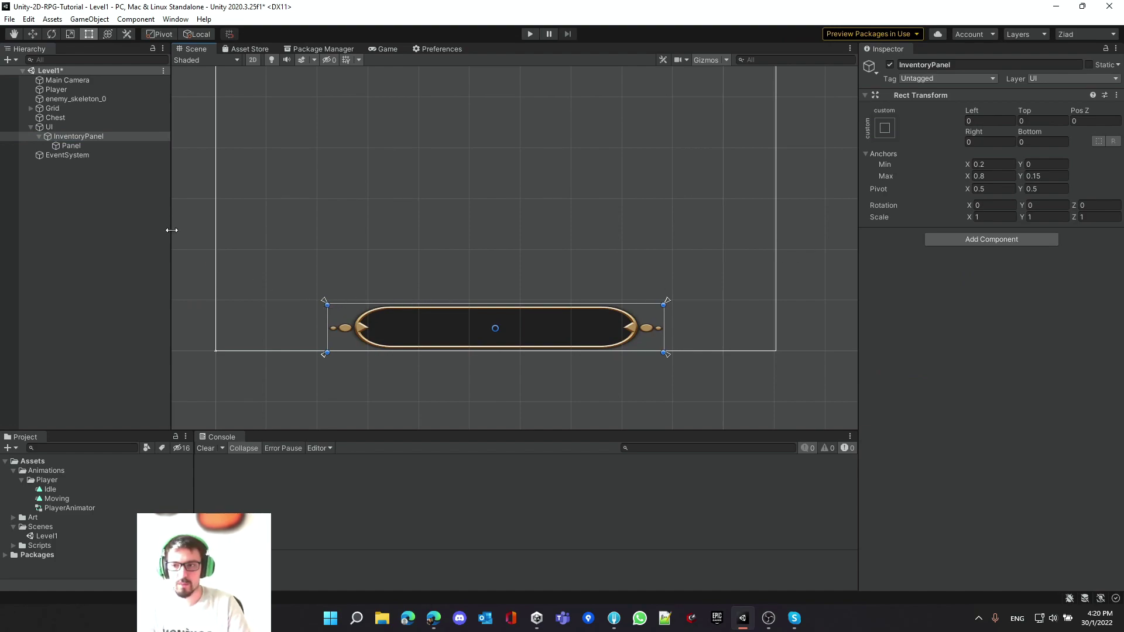
left_click(62, 137)
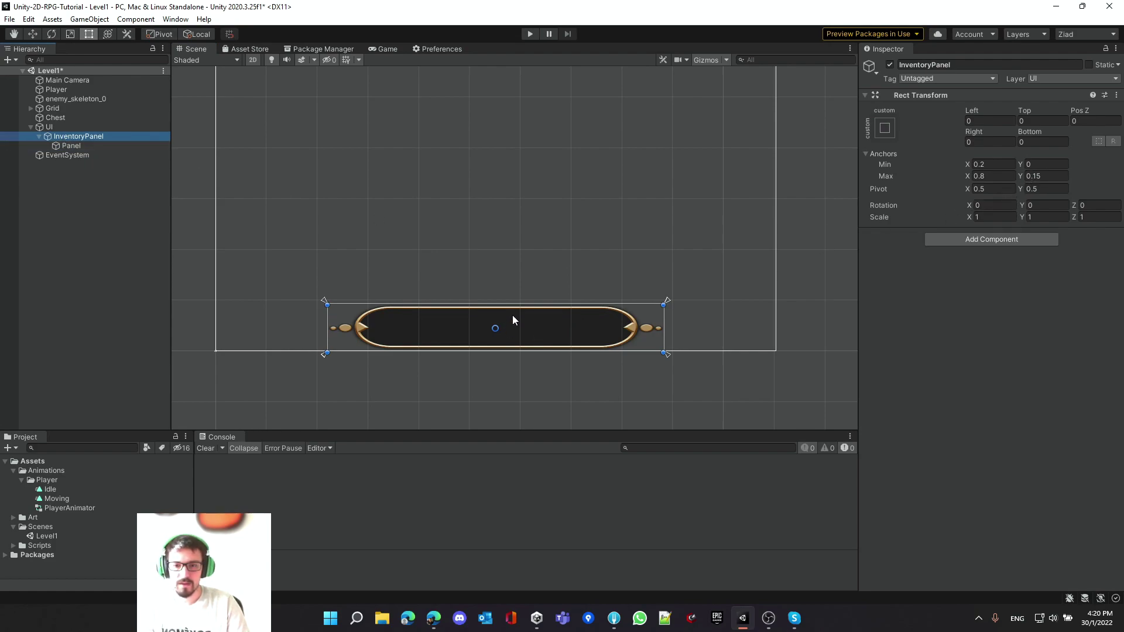
left_click(1050, 175)
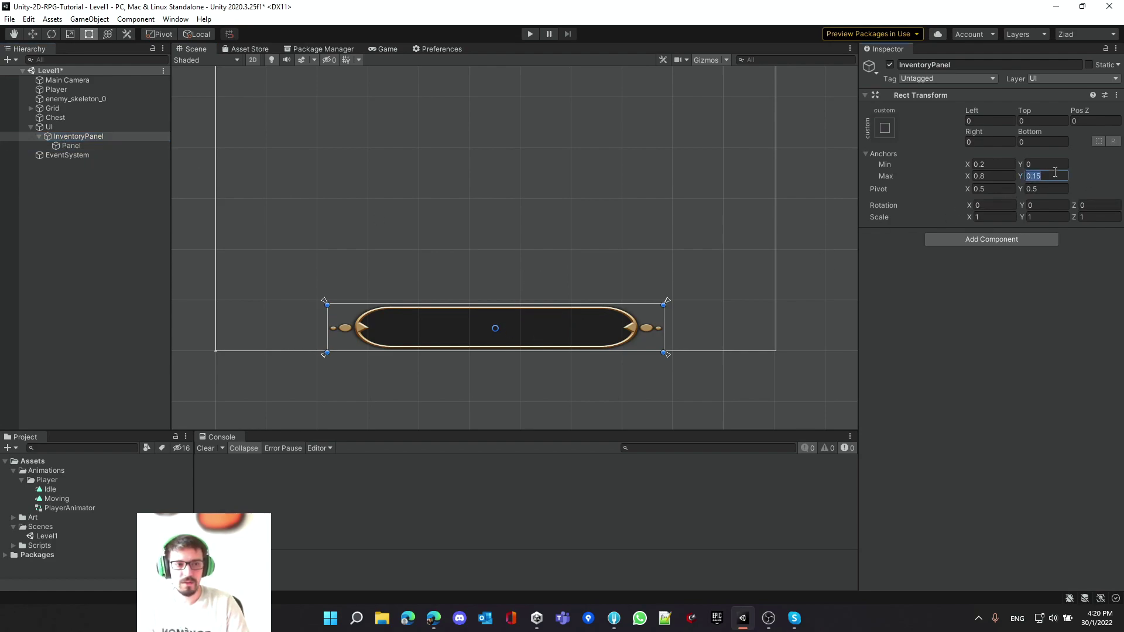
type("0.2")
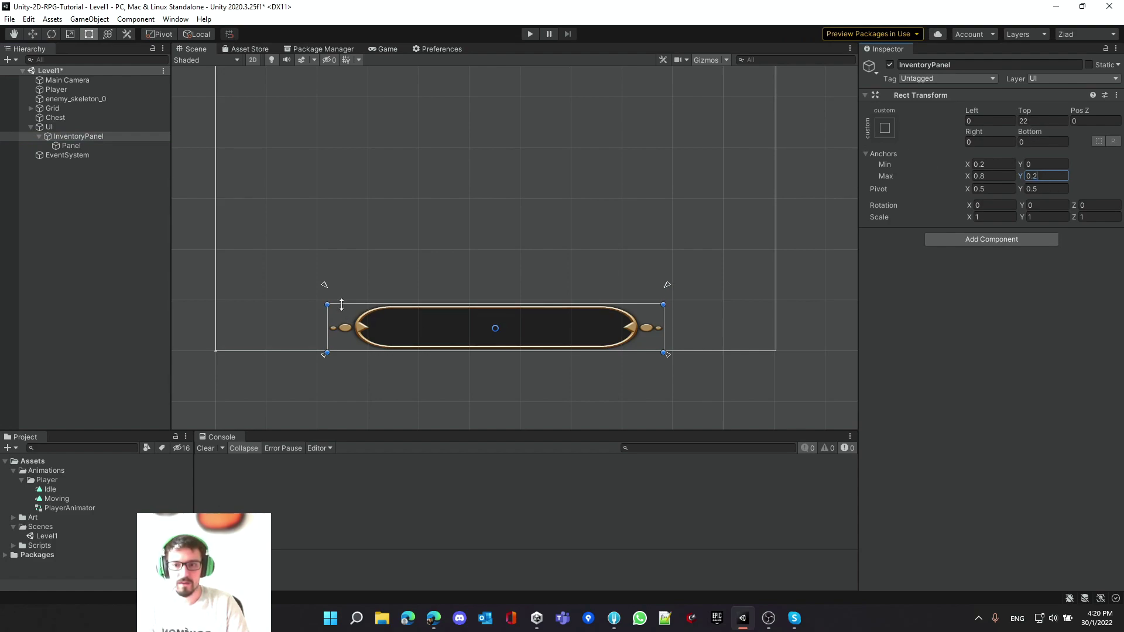
left_click(1028, 123)
type("0")
Check the taller inventory panel in the Game view, and return to the Scene view
left_click(383, 51)
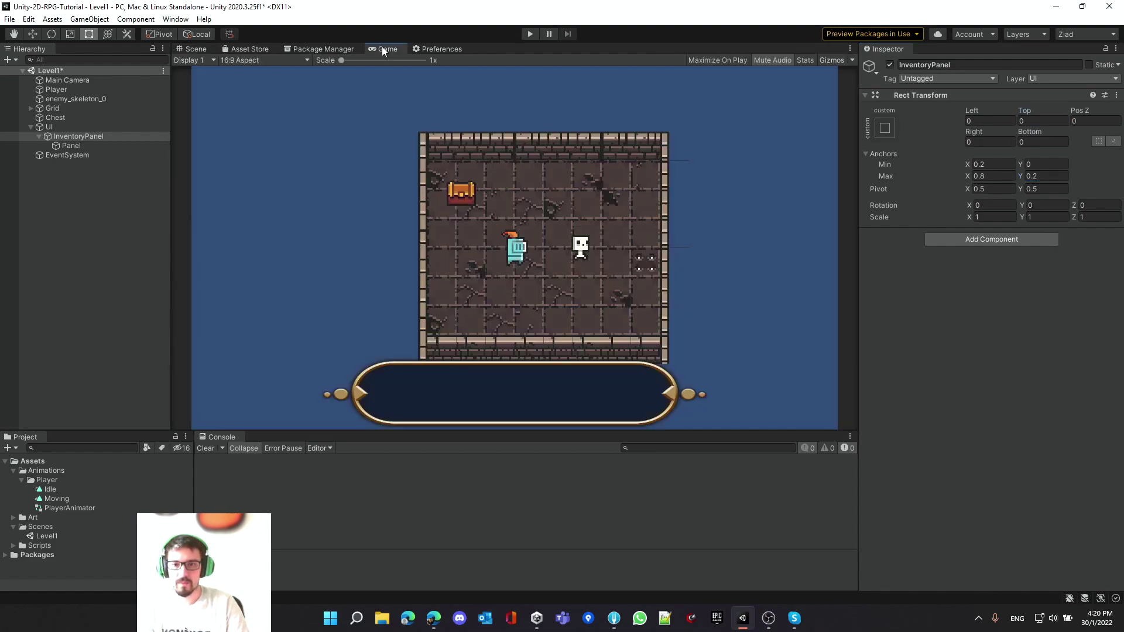
left_click(192, 49)
left_click(68, 145)
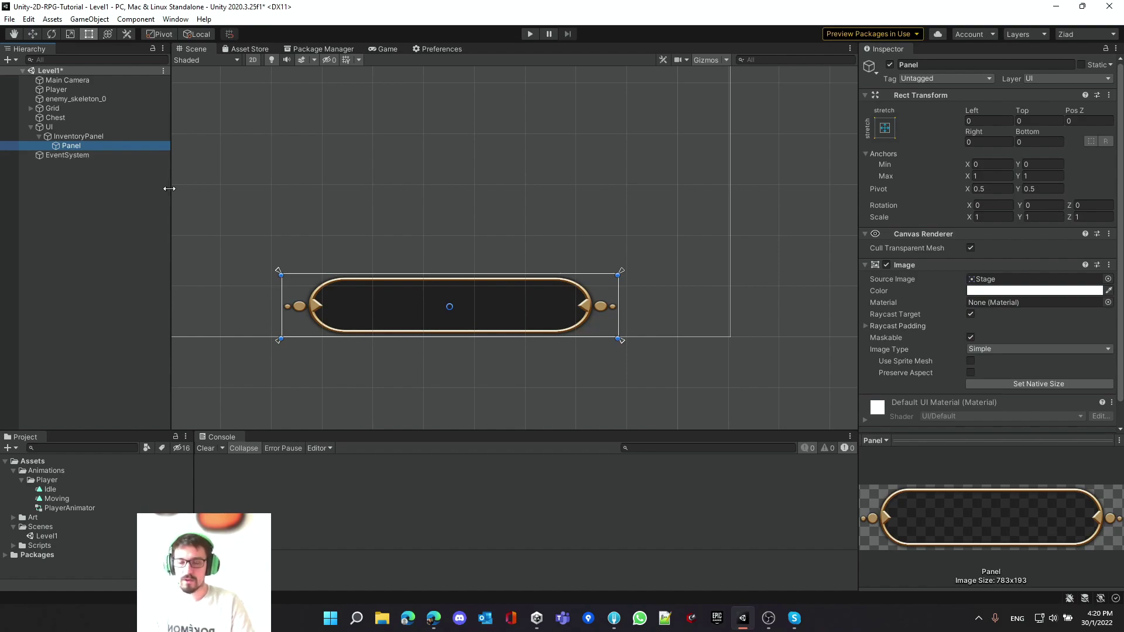
left_click(389, 49)
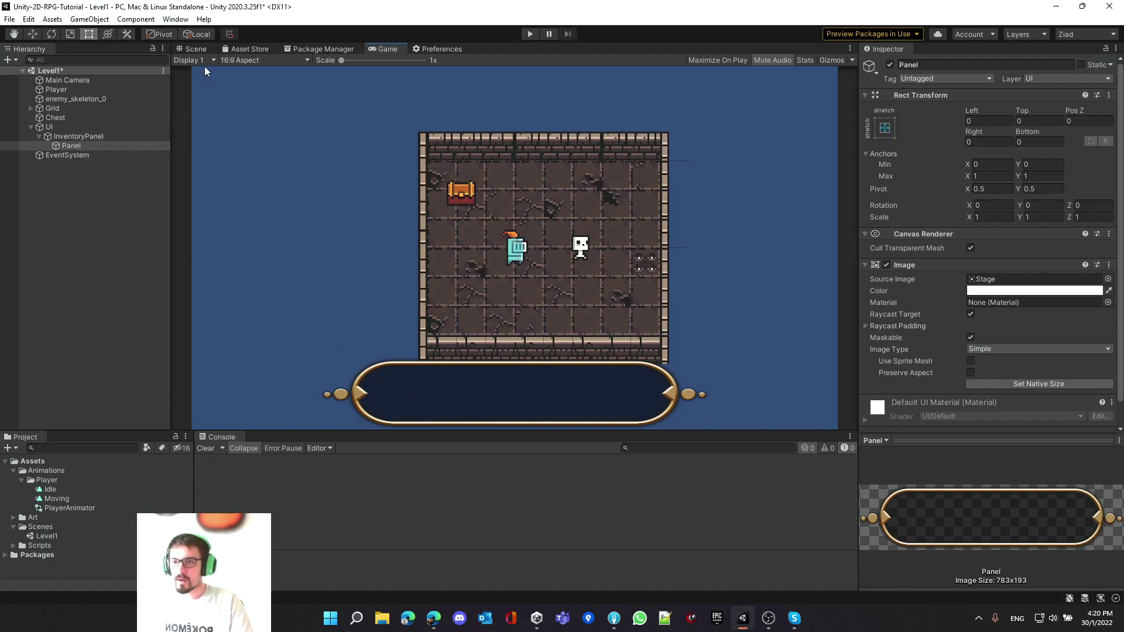
left_click(196, 48)
Add a UI Image as a child of Panel and name it InventorySlot1
right_click(69, 148)
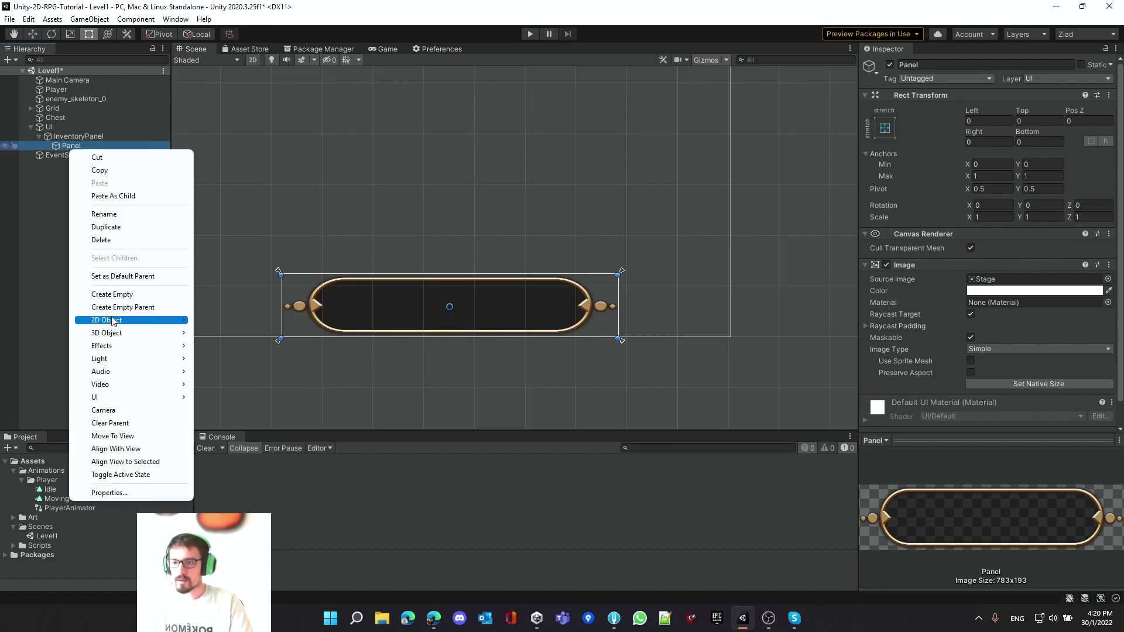
mouse_move(126, 397)
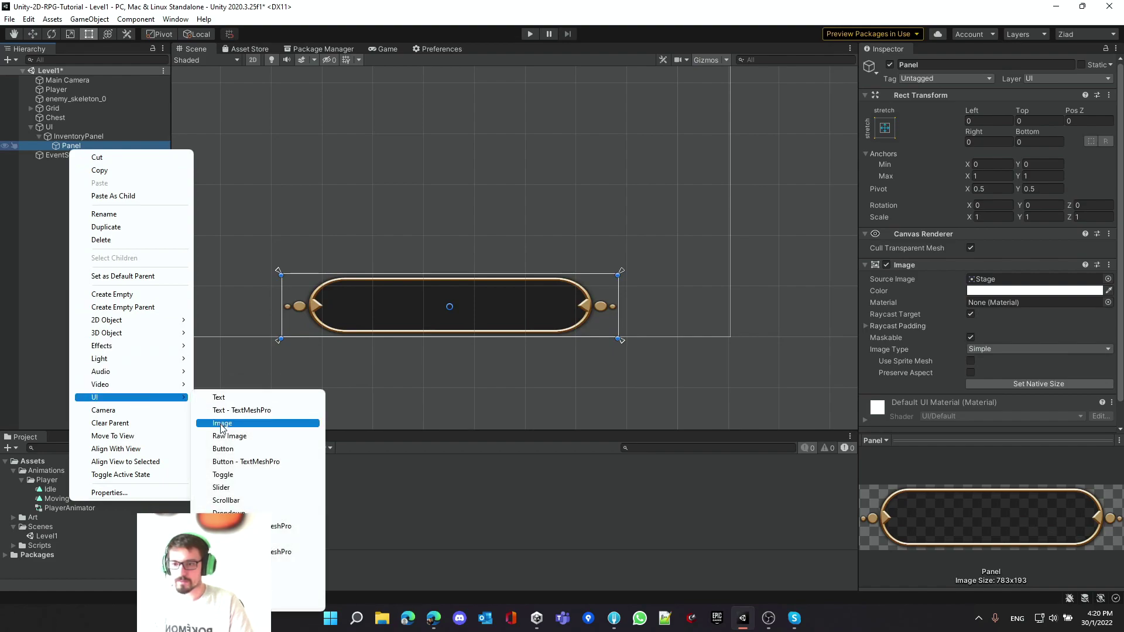
left_click(234, 423)
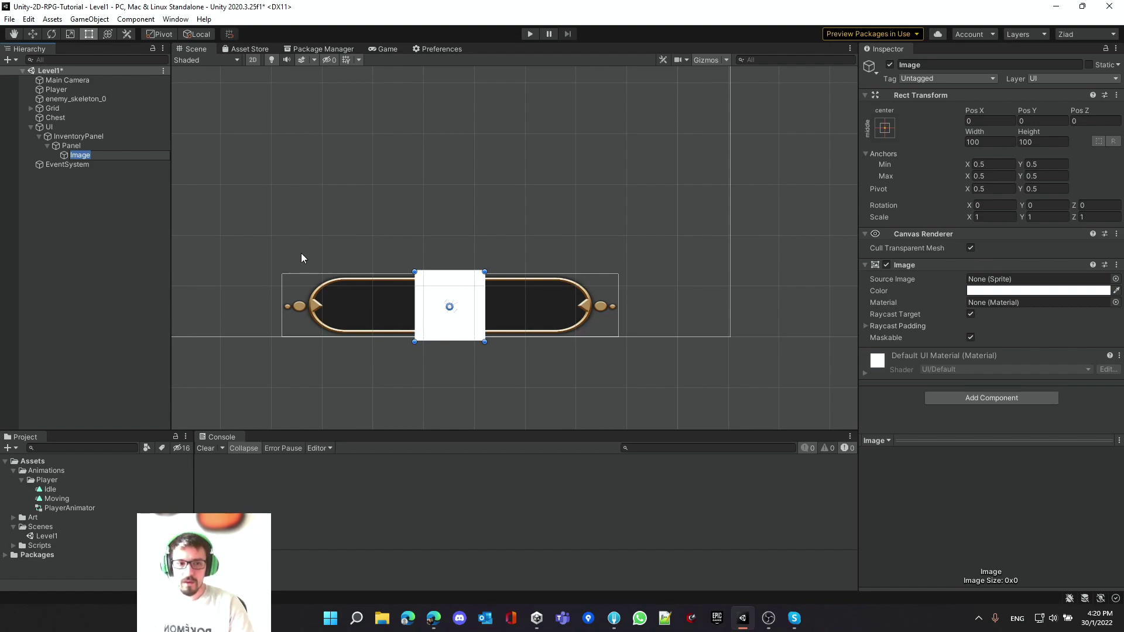
type("Inveto")
key("BackSpace")
key("BackSpace")
key("BackSpace")
type("entory")
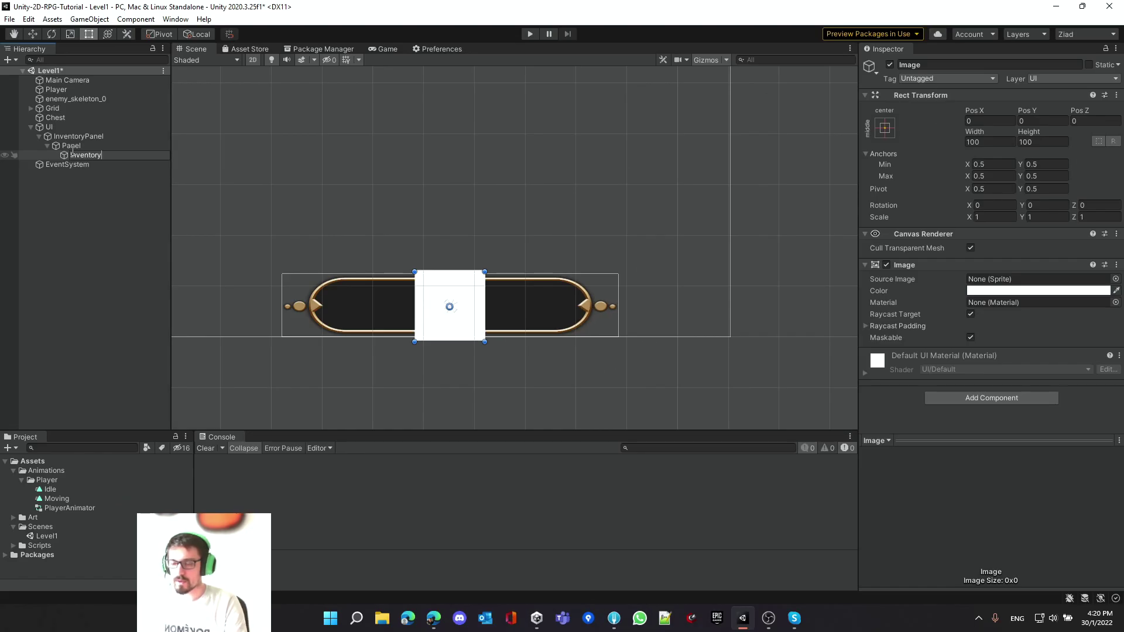
type("Slot1")
key("Return")
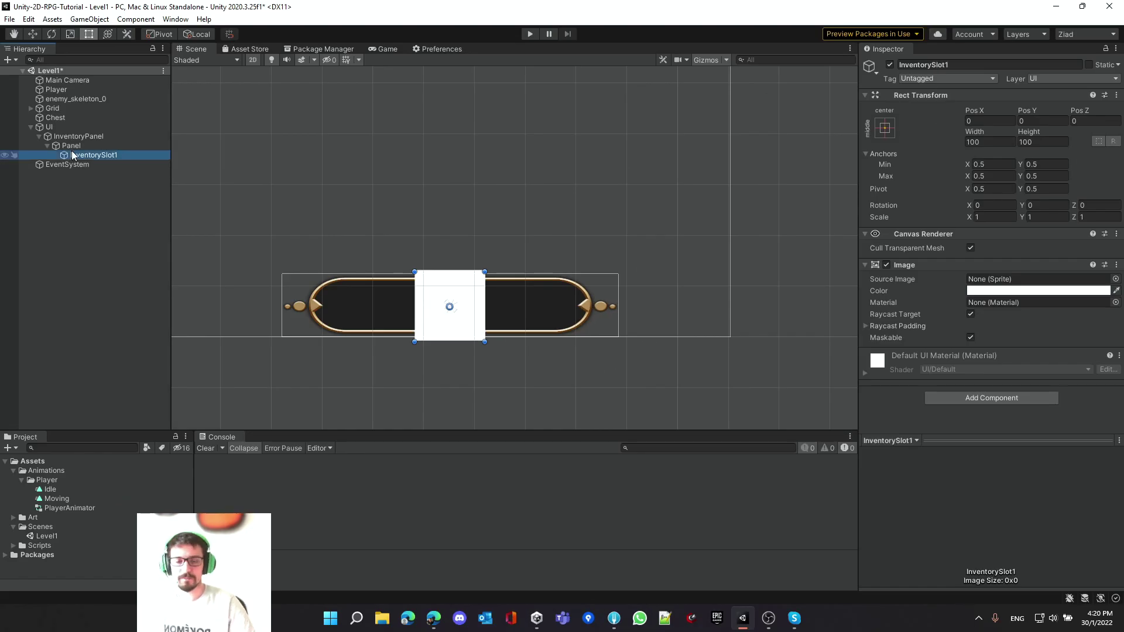
left_click(1116, 278)
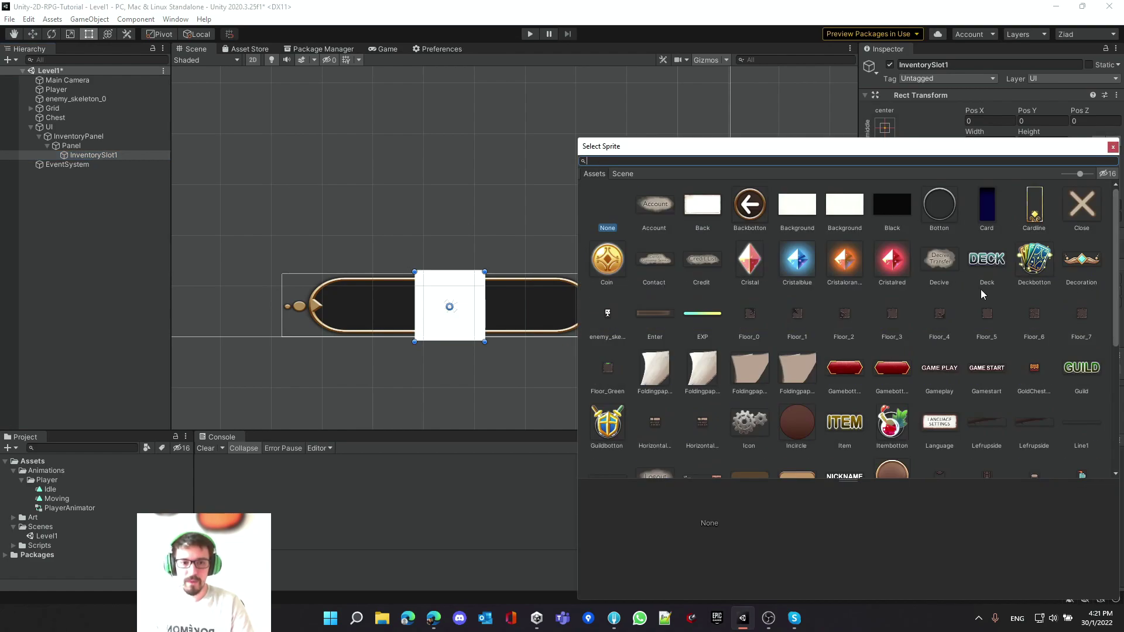
left_click_drag(779, 146, 826, 87)
left_click(806, 164)
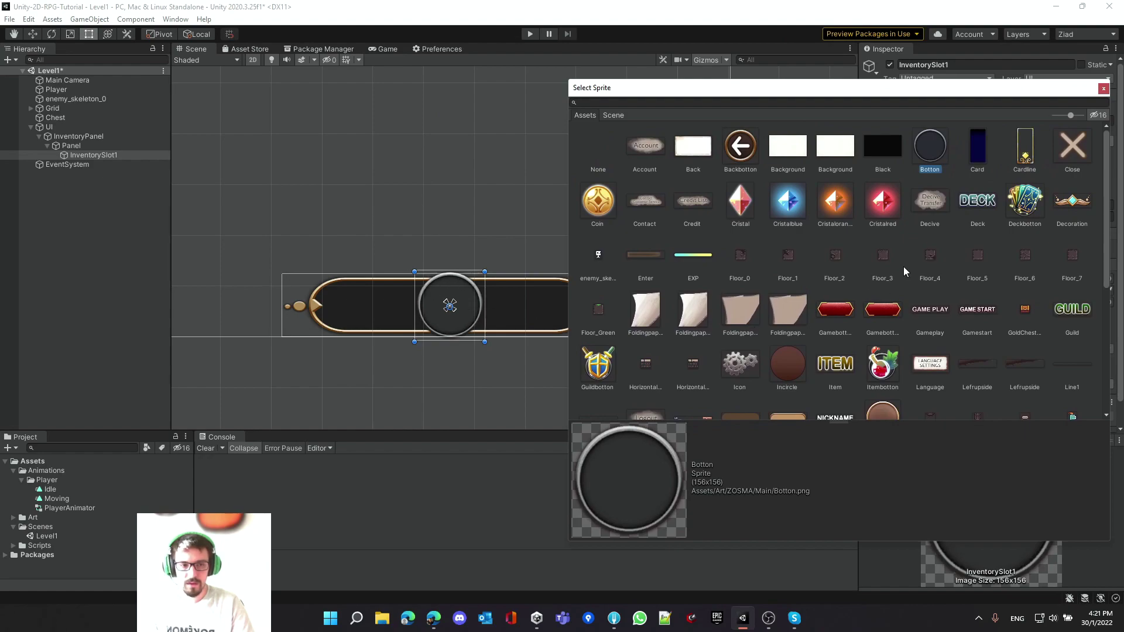
scroll(1003, 244, "down", 1)
scroll(882, 342, "down", 4)
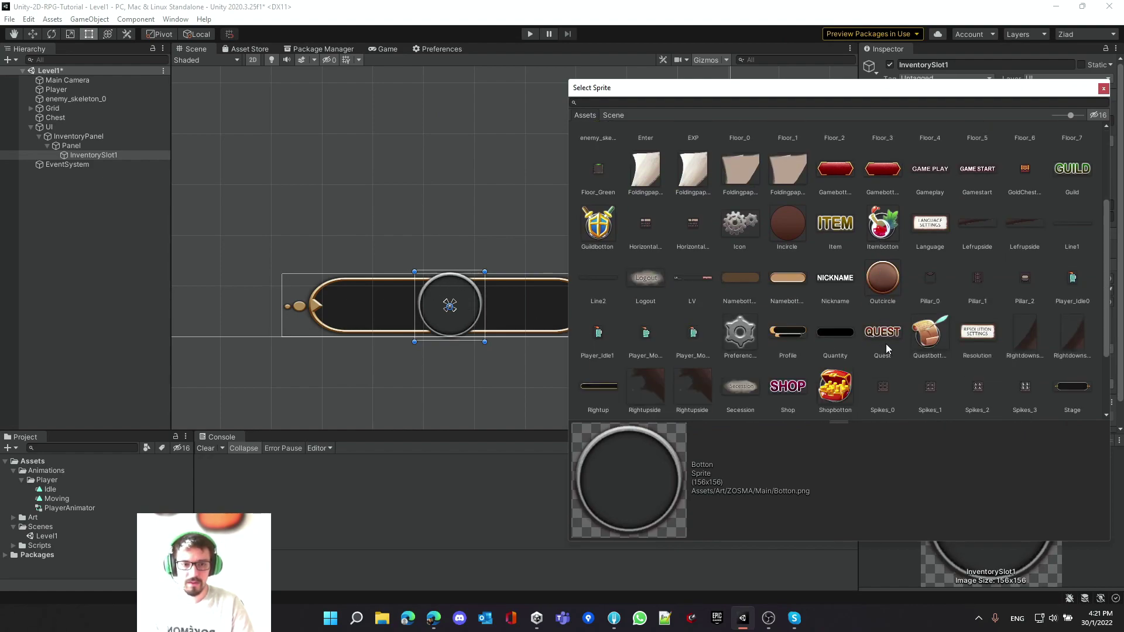
scroll(886, 336, "up", 1)
left_click(882, 243)
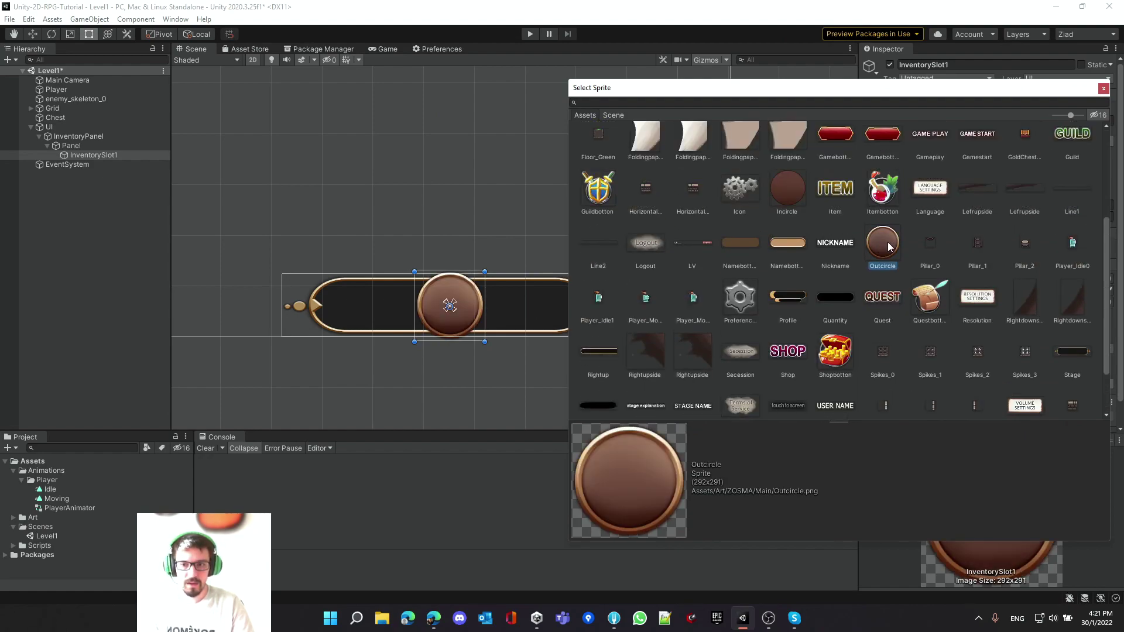
scroll(861, 287, "up", 3)
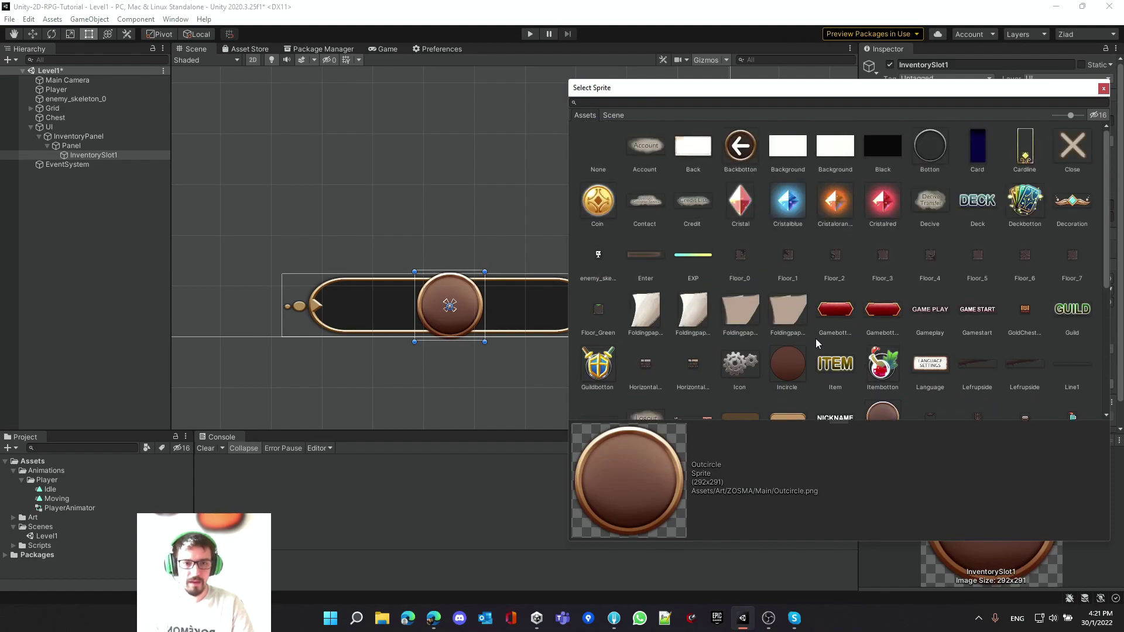
scroll(819, 342, "down", 4)
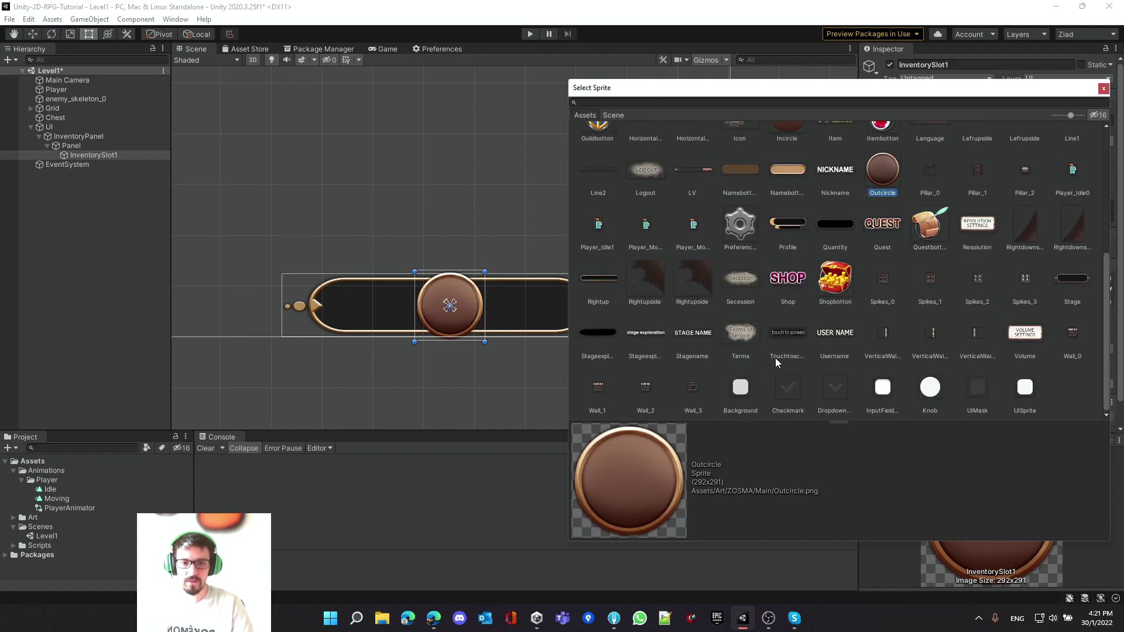
key("Escape")
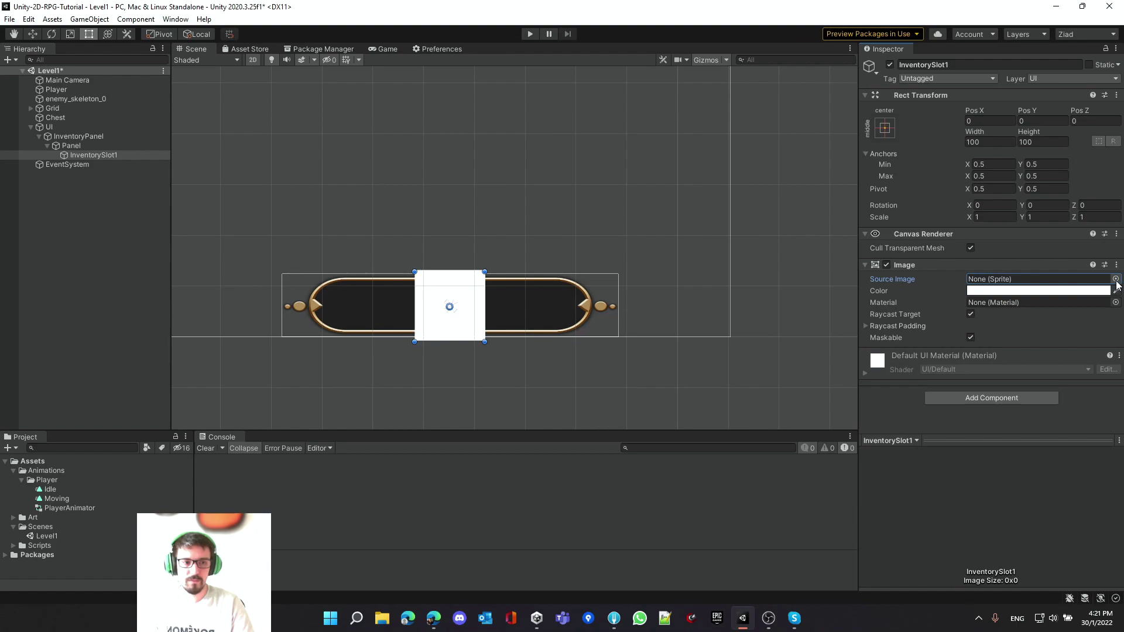
Assign the Outcircle sprite as InventorySlot1's source image
left_click(1116, 278)
scroll(824, 281, "down", 3)
double_click(888, 304)
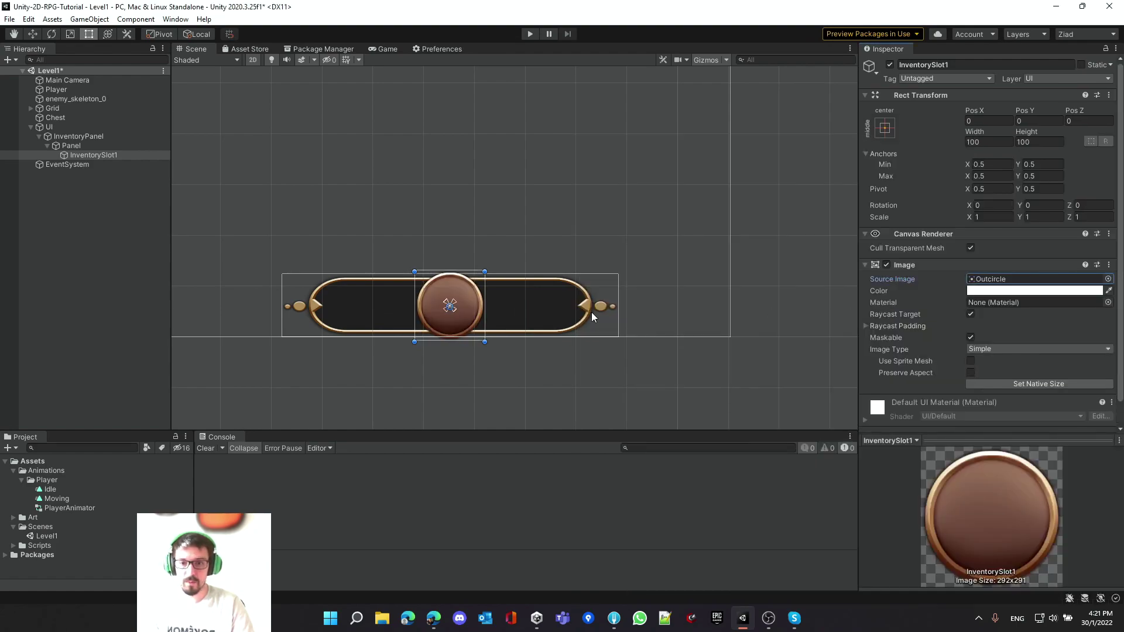
Set InventorySlot1's width and height to 70
scroll(511, 308, "up", 2)
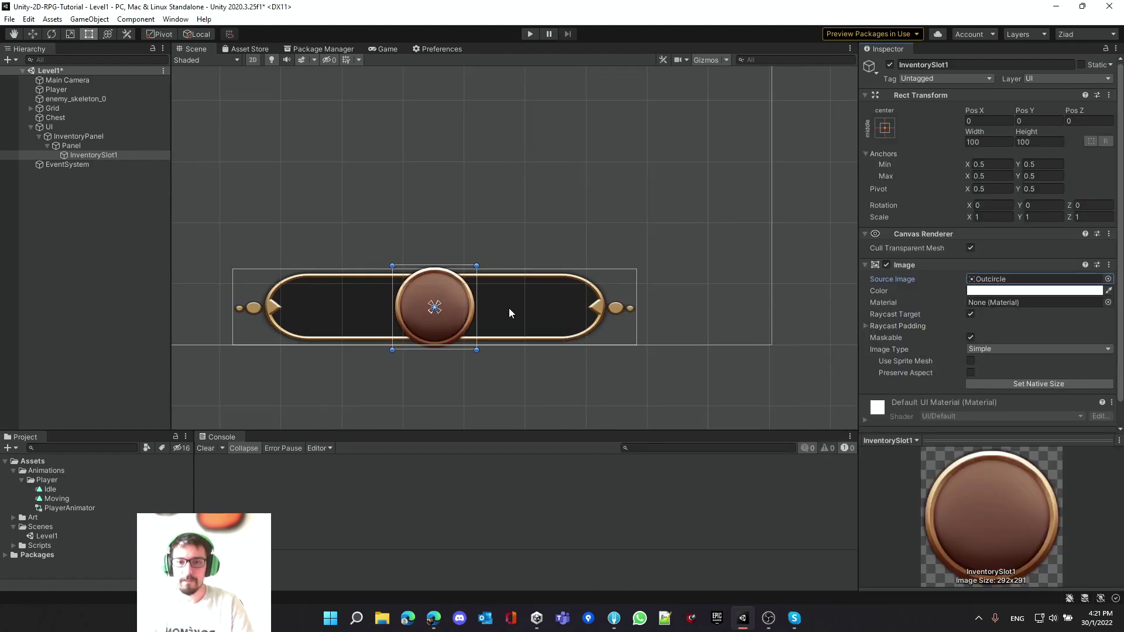
left_click(988, 142)
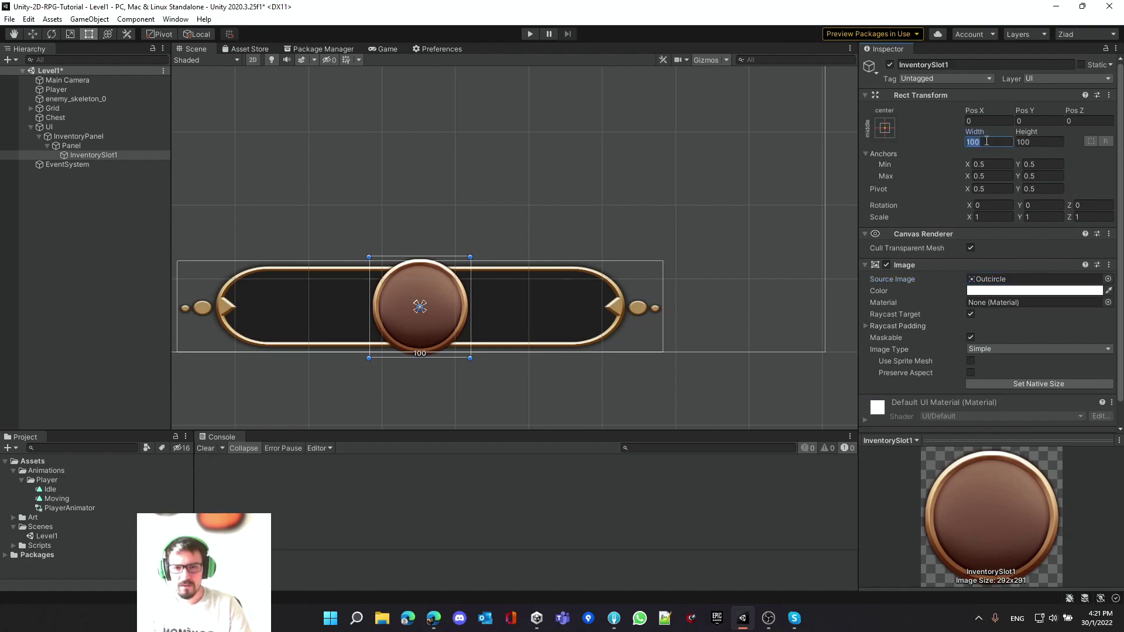
type("60")
key("BackSpace")
key("BackSpace")
type("70")
left_click(1021, 143)
type("70")
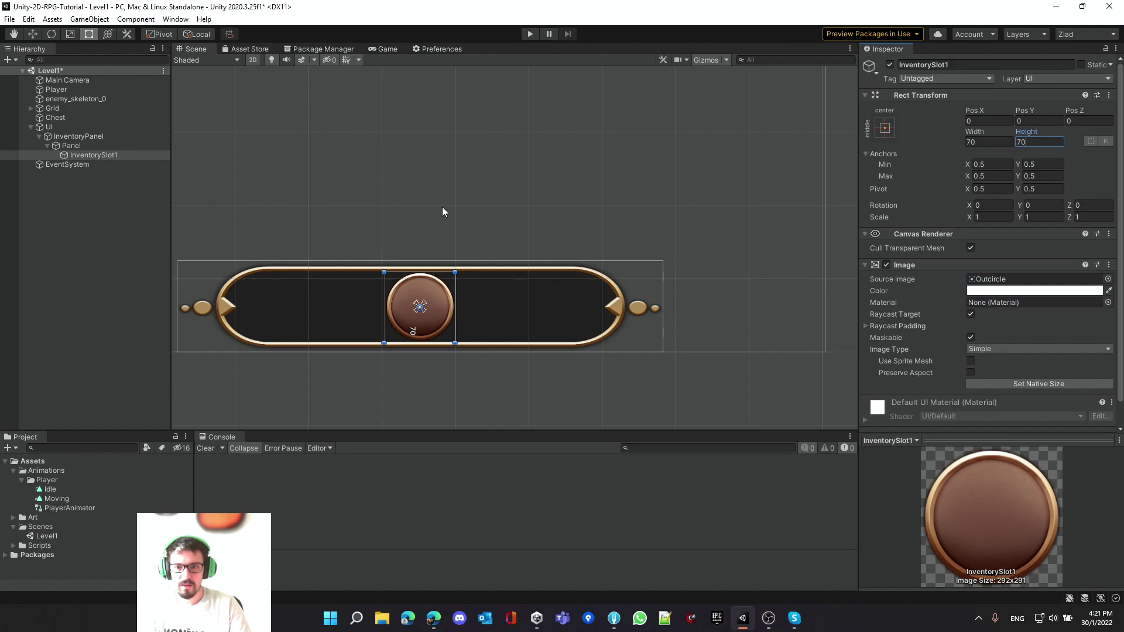
Try a width and height of 60 for InventorySlot1, and set both back to 70
scroll(385, 237, "up", 3)
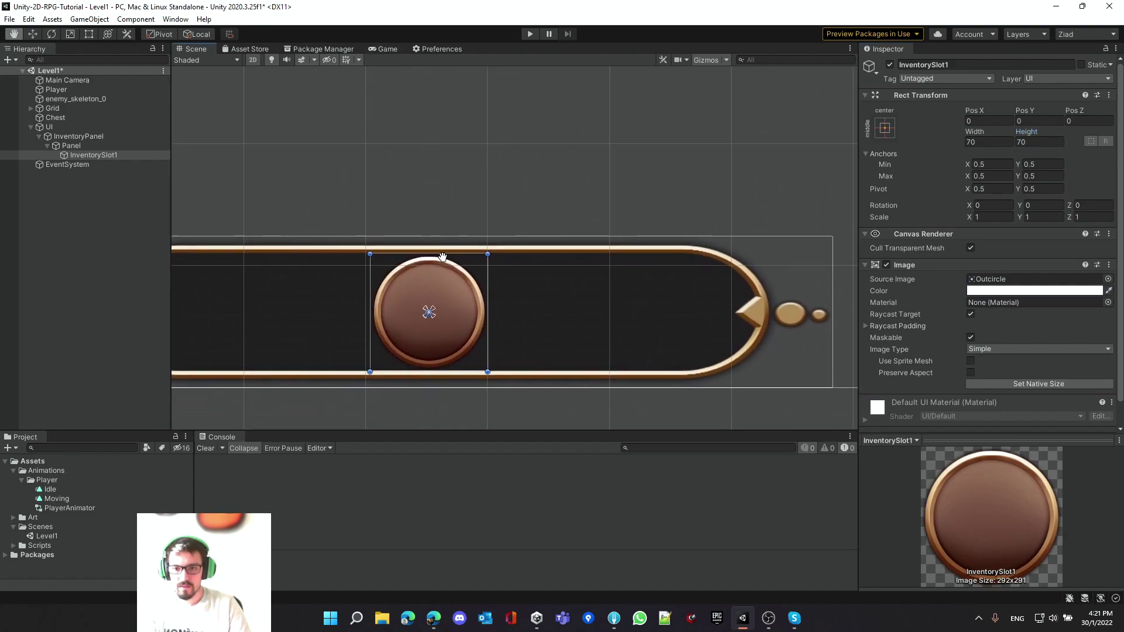
left_click(977, 143)
type("60")
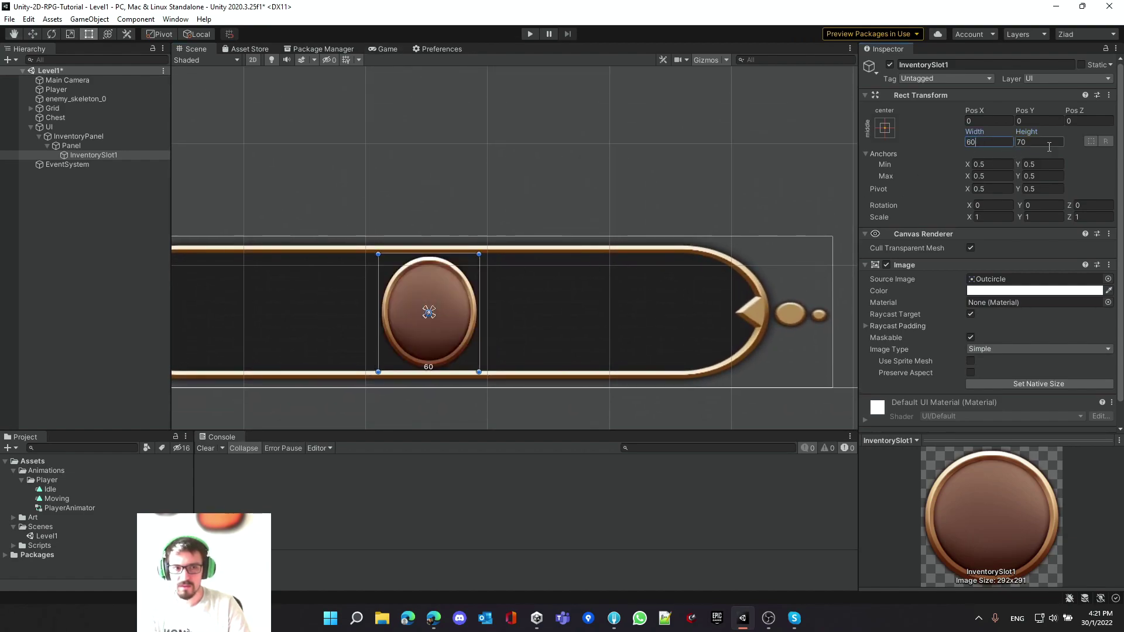
left_click(1048, 143)
key("BackSpace")
type("60")
left_click(975, 143)
type("70")
left_click(1038, 143)
type("70")
Check how InventorySlot1 looks inside the panel in the Game view
middle_click_drag(455, 271, 541, 220)
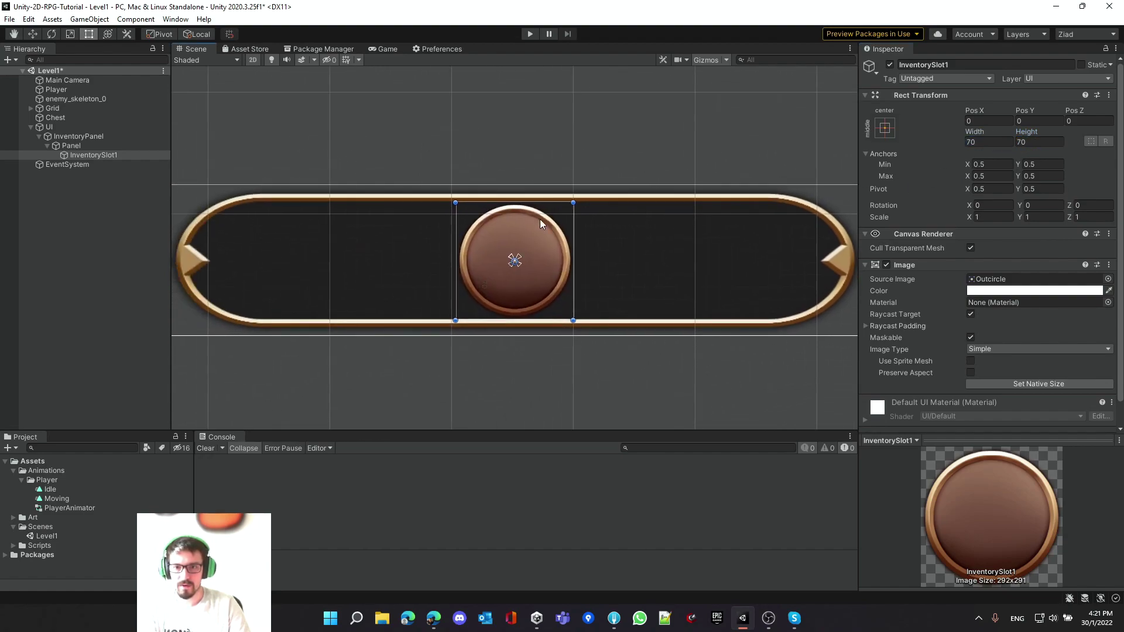
left_click(384, 49)
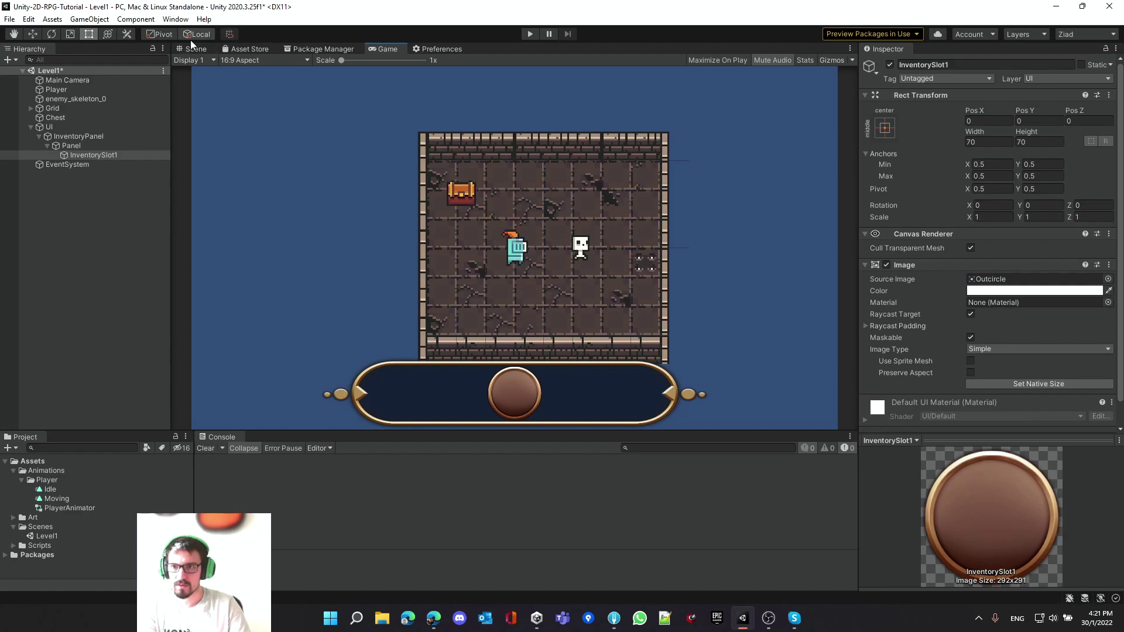
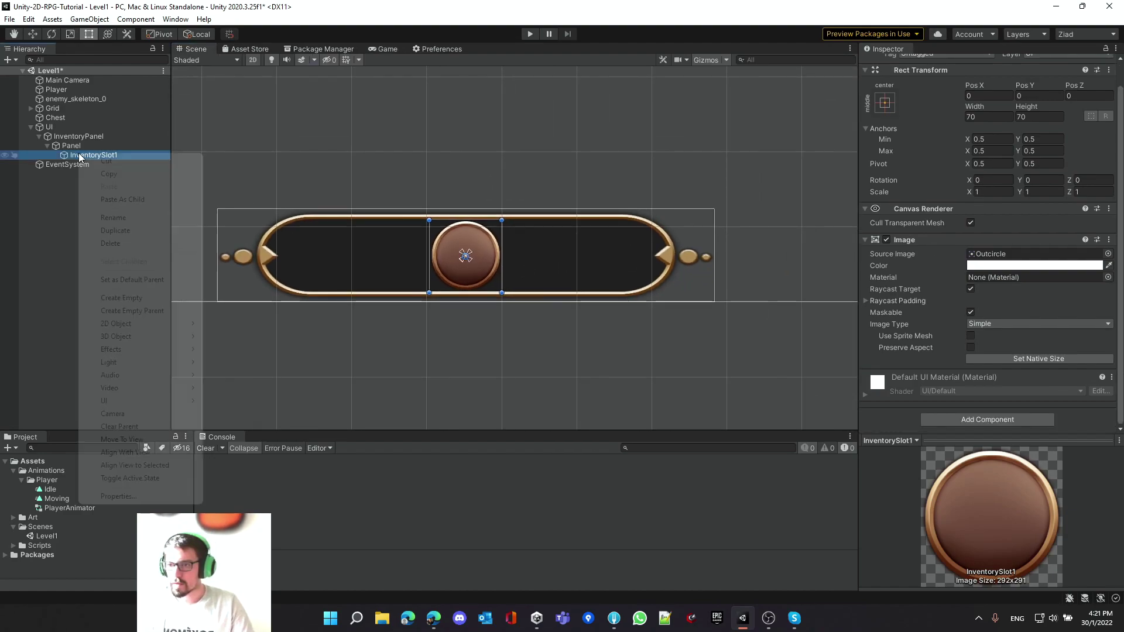
Add a UI Image as a child of InventorySlot1 and assign the Cristalred sprite as its source image
mouse_move(175, 400)
left_click(234, 428)
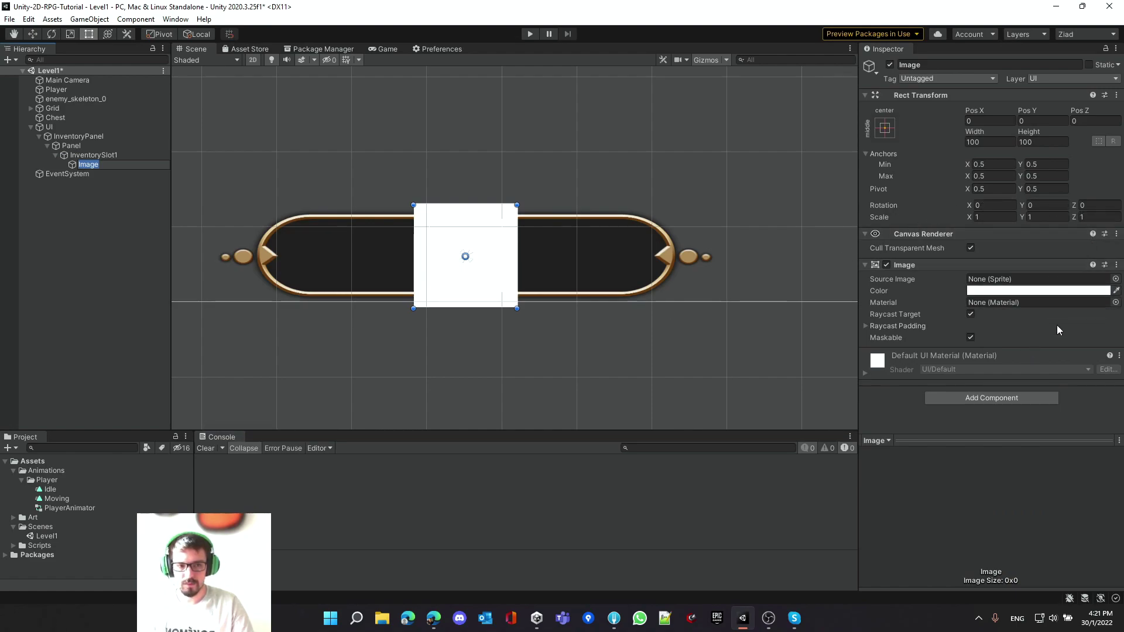
left_click(1115, 280)
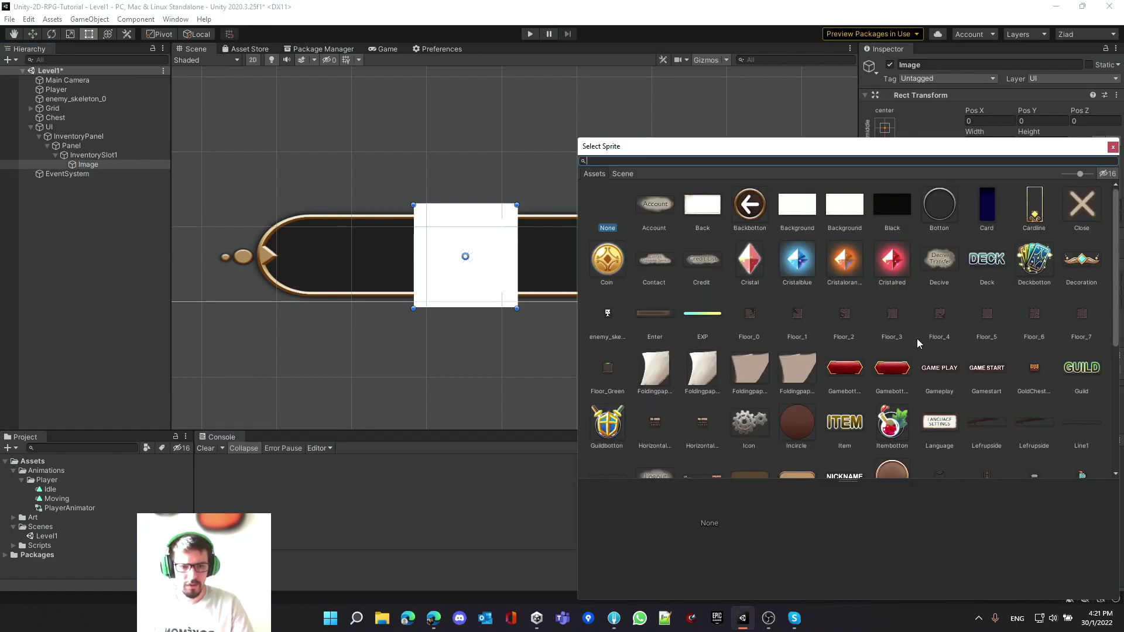
double_click(880, 266)
Anchor the Image to stretch in both directions so that it fills InventorySlot1
scroll(445, 287, "up", 2)
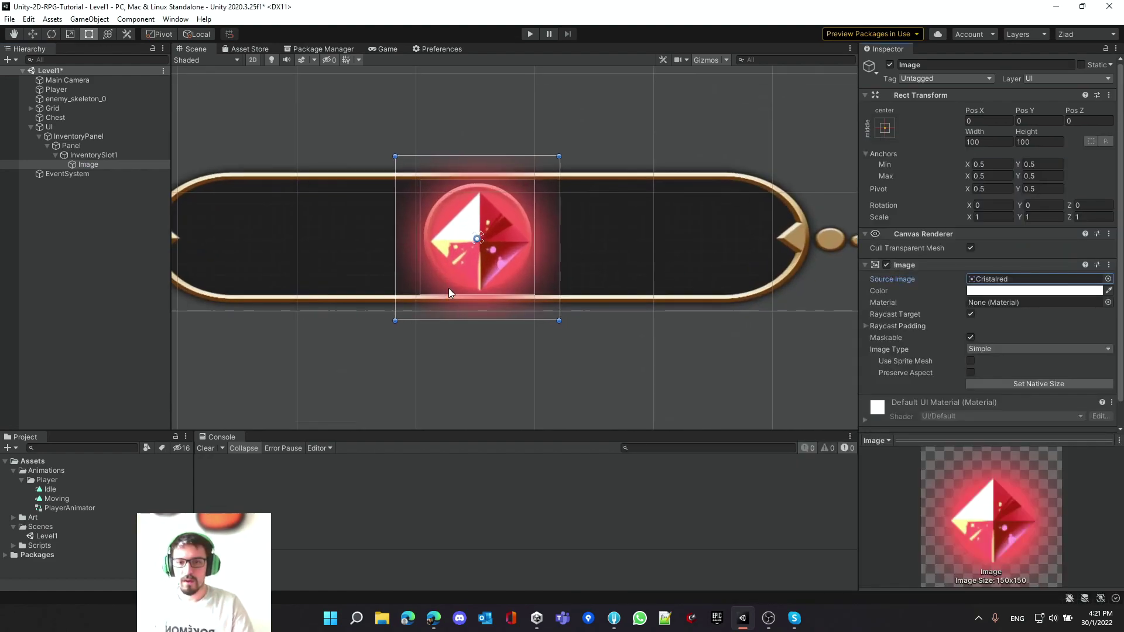
scroll(449, 288, "up", 2)
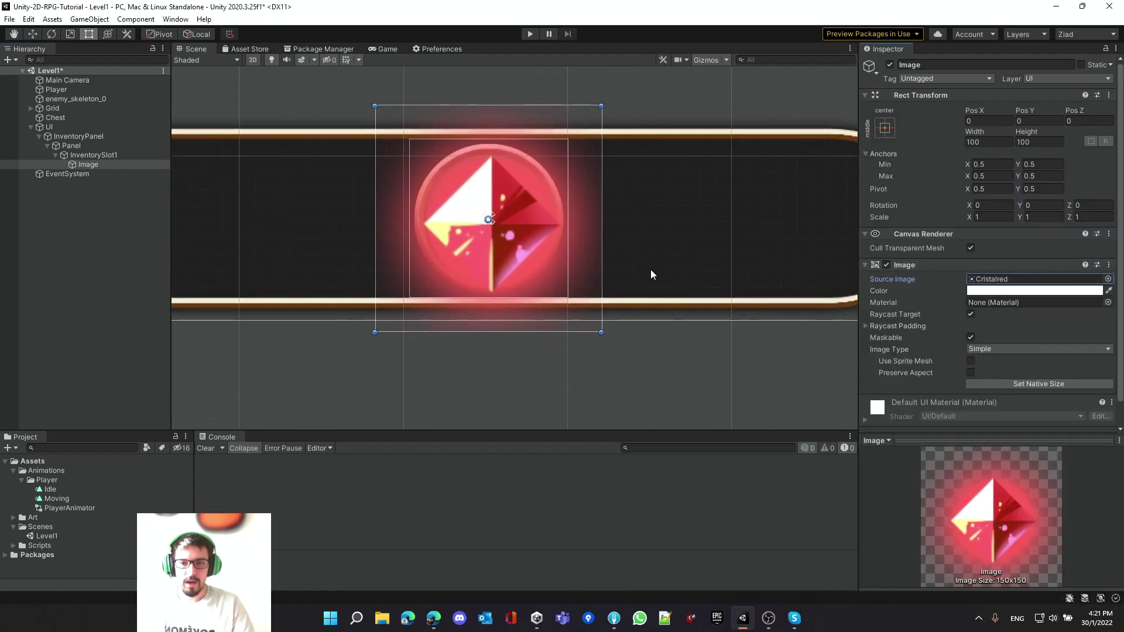
left_click(105, 155)
left_click(92, 165)
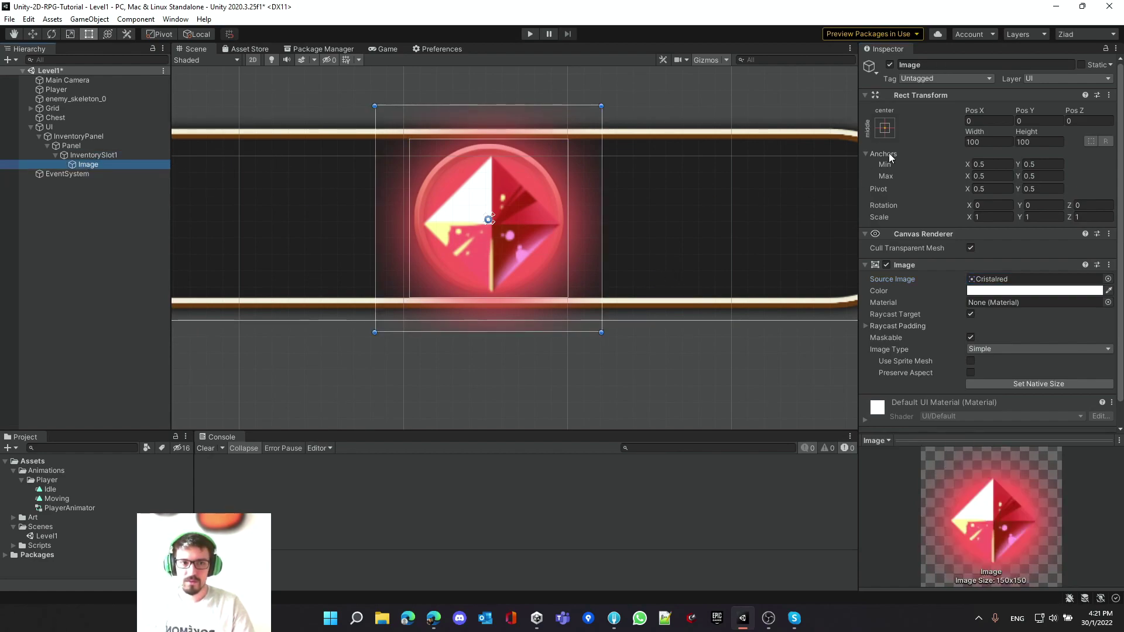
left_click(885, 128)
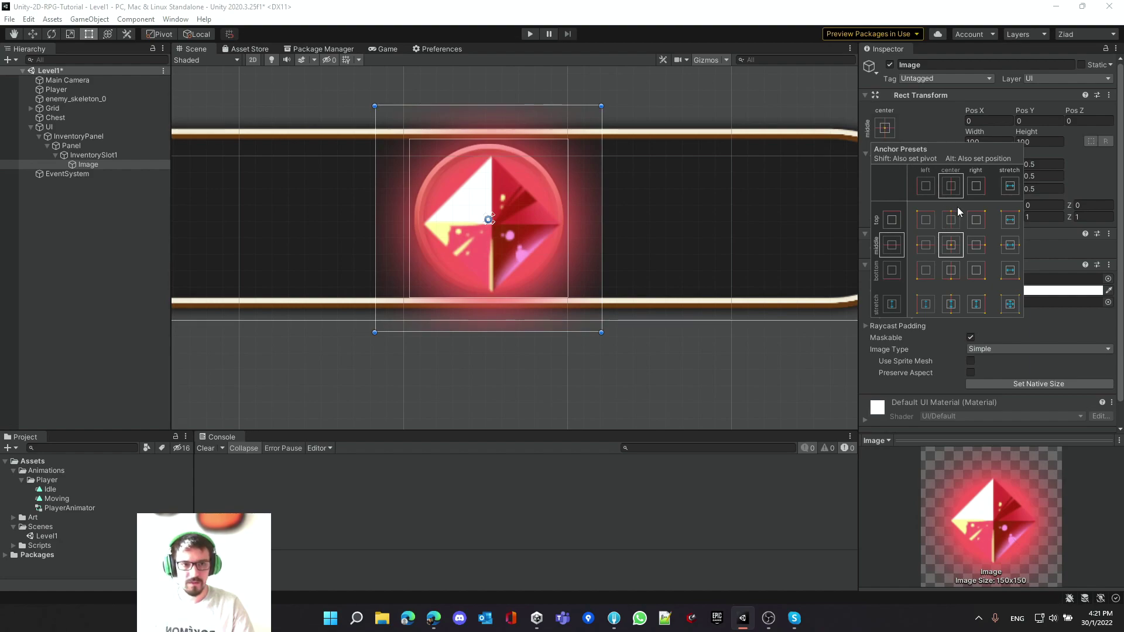
left_click(1010, 305, "alt")
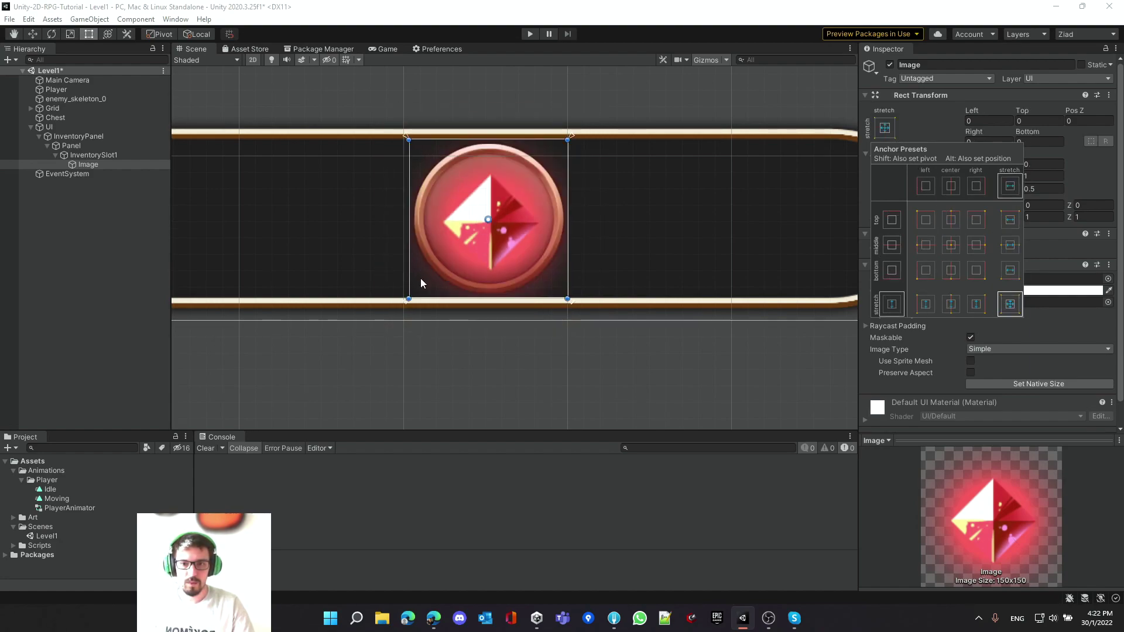
Compare InventorySlot1 with its child Image, and change the Image's source sprite to Guildbotton
left_click(95, 154)
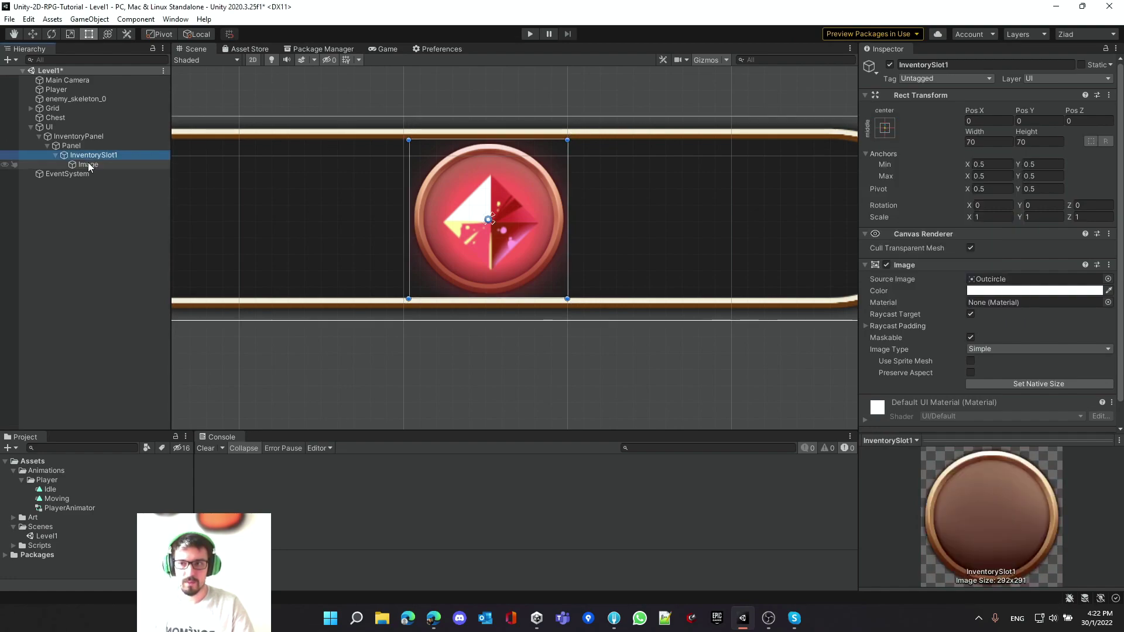
left_click(88, 174)
left_click(87, 166)
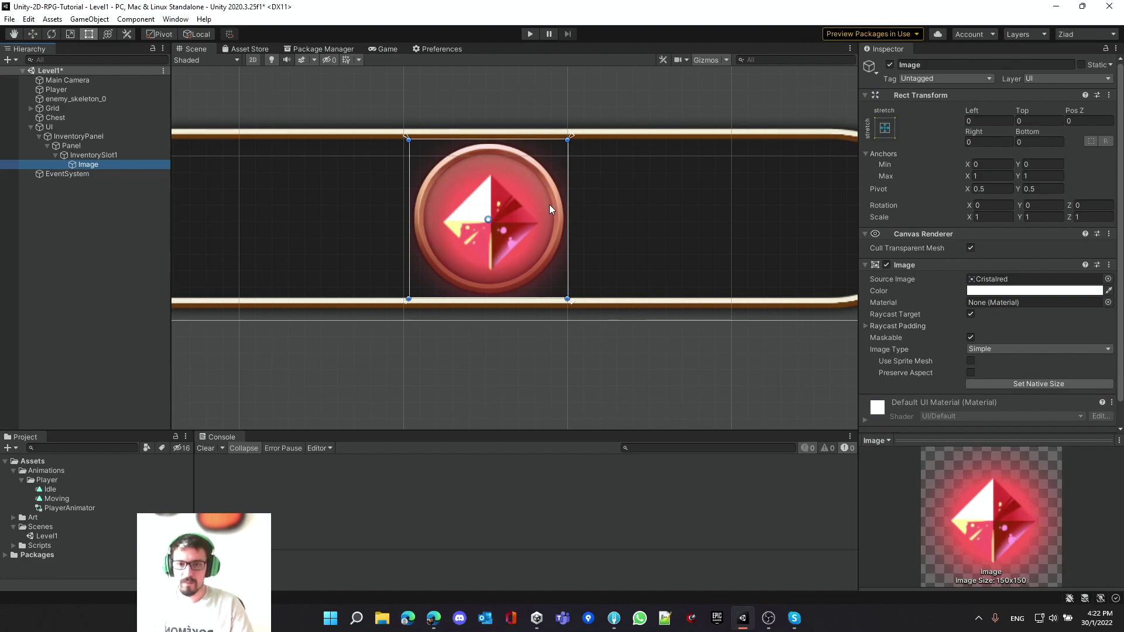
left_click(78, 155)
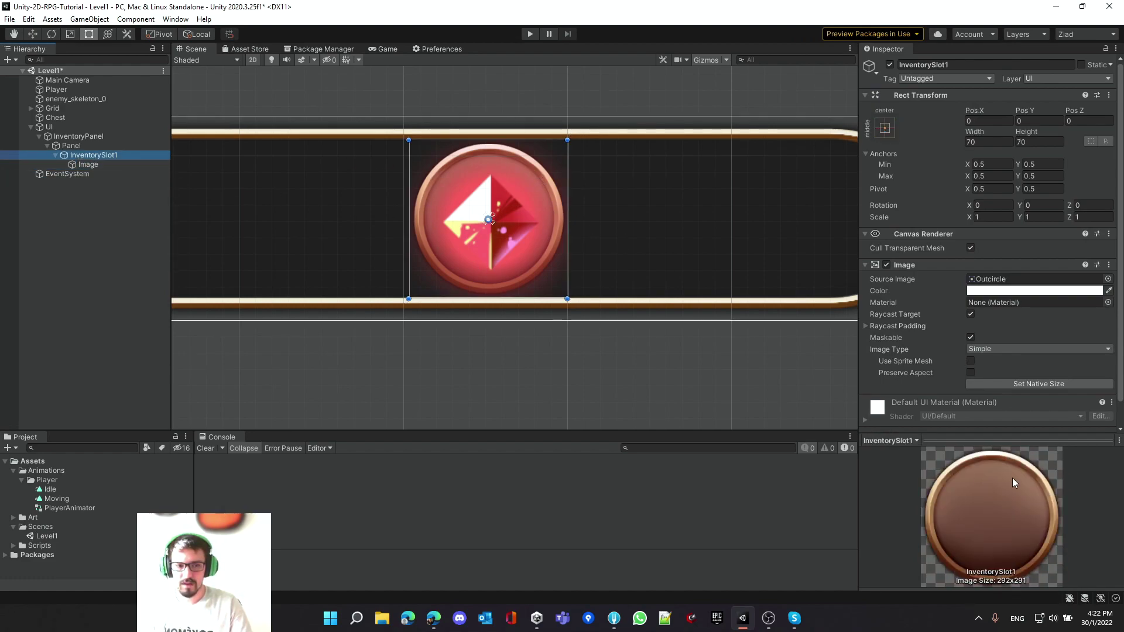
left_click(88, 165)
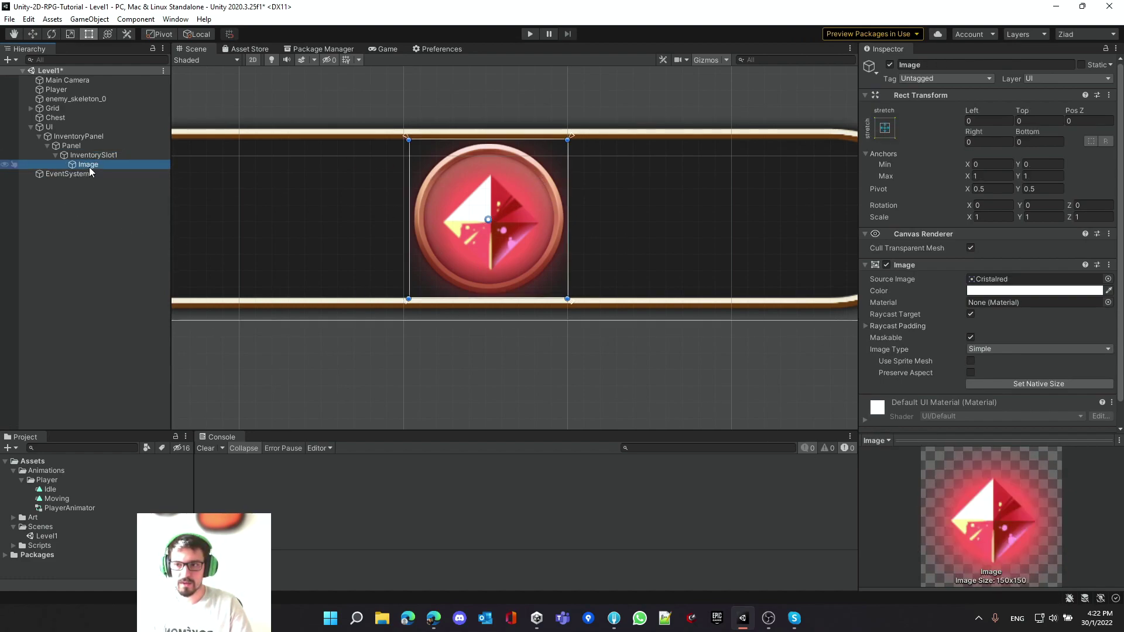
left_click(1108, 280)
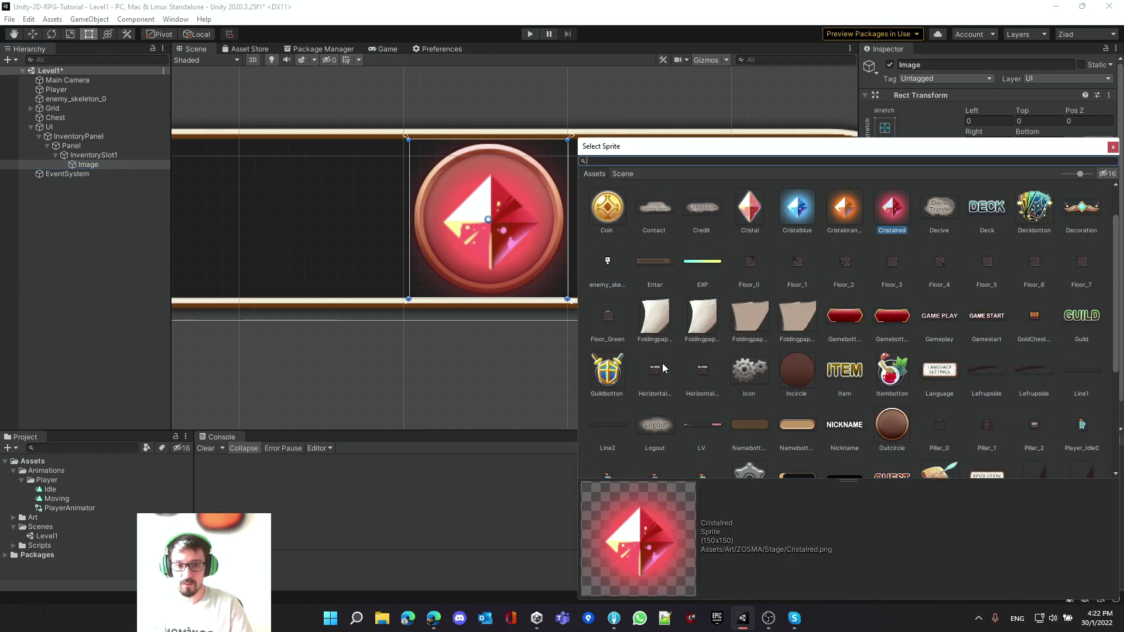
left_click(607, 376)
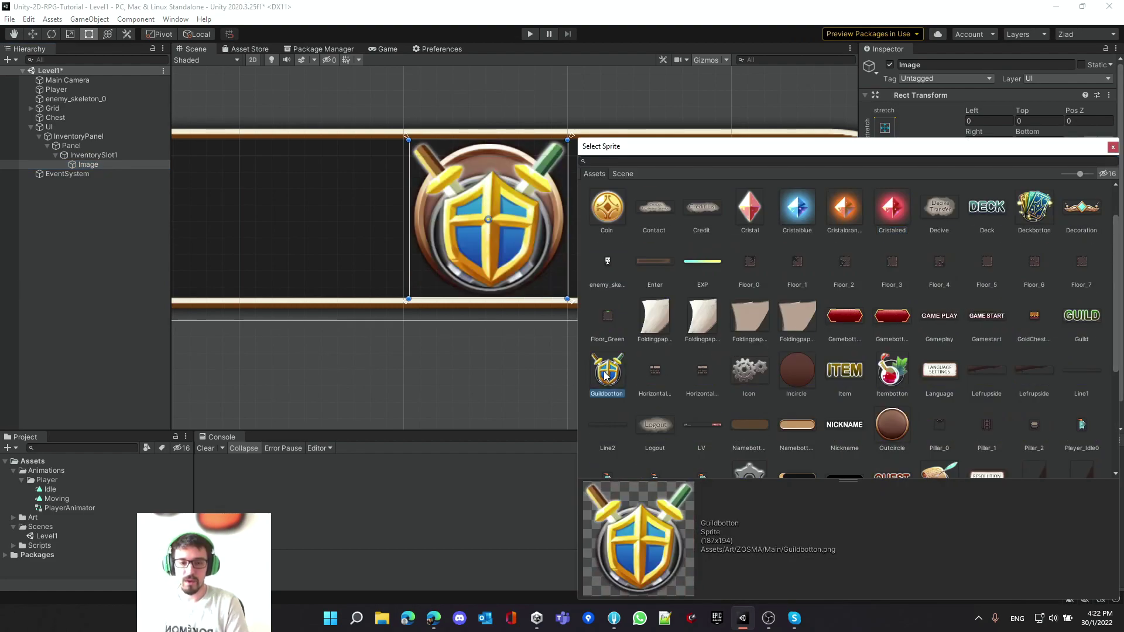
double_click(608, 370)
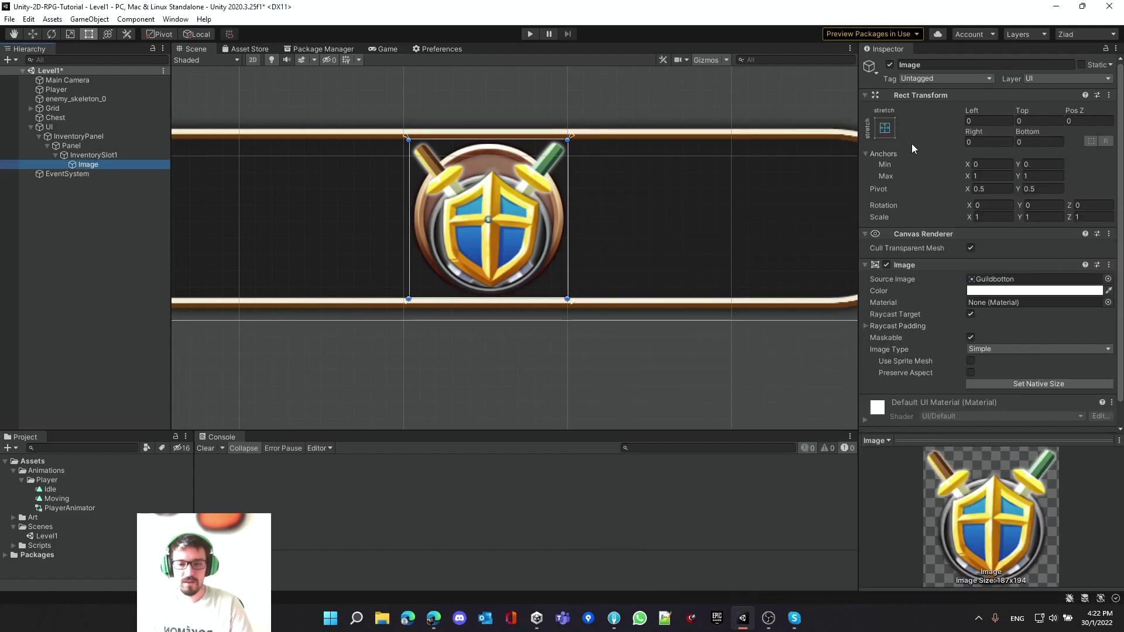
Set the Image's left, right, top and bottom offsets to 10 and inspect the icon inside the slot
left_click(989, 121)
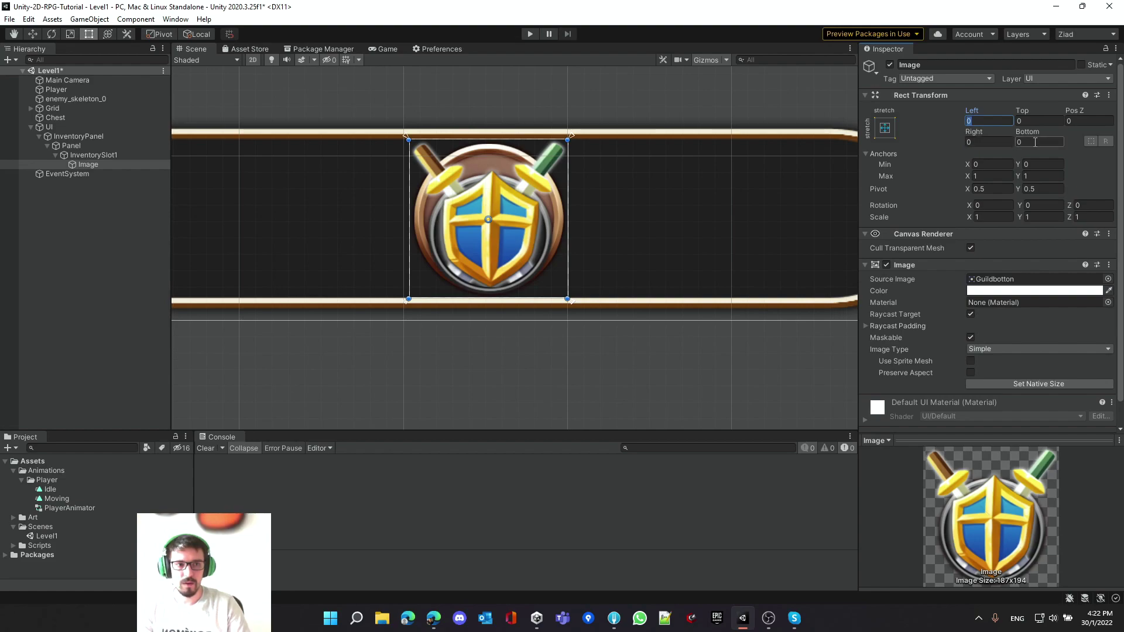
type("1010")
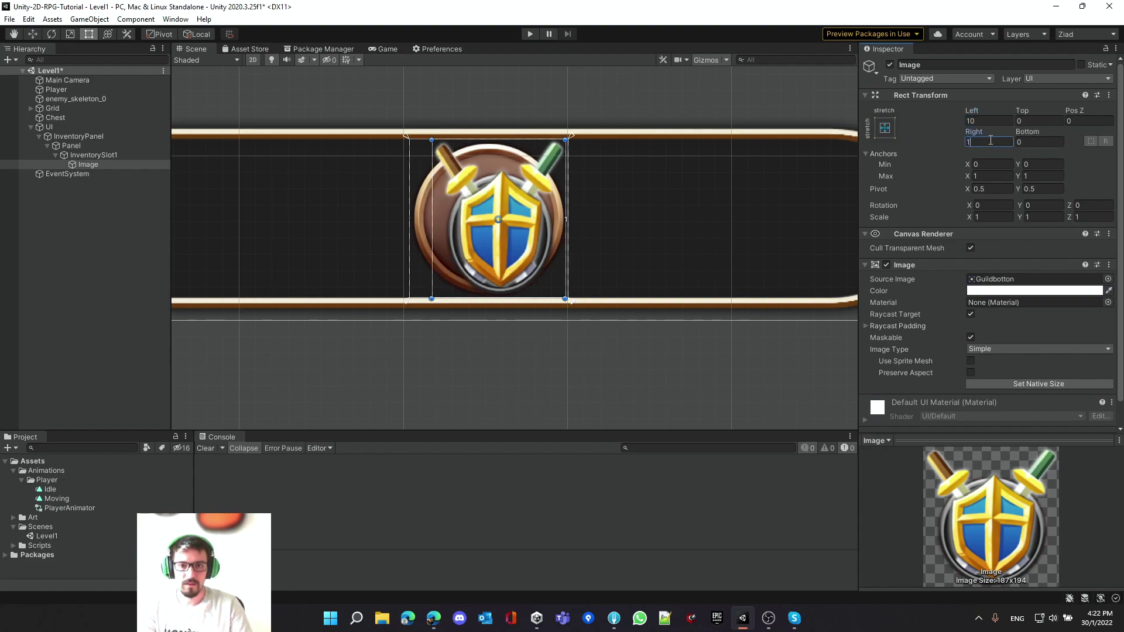
key("Tab")
type("10")
left_click(1033, 121)
type("10")
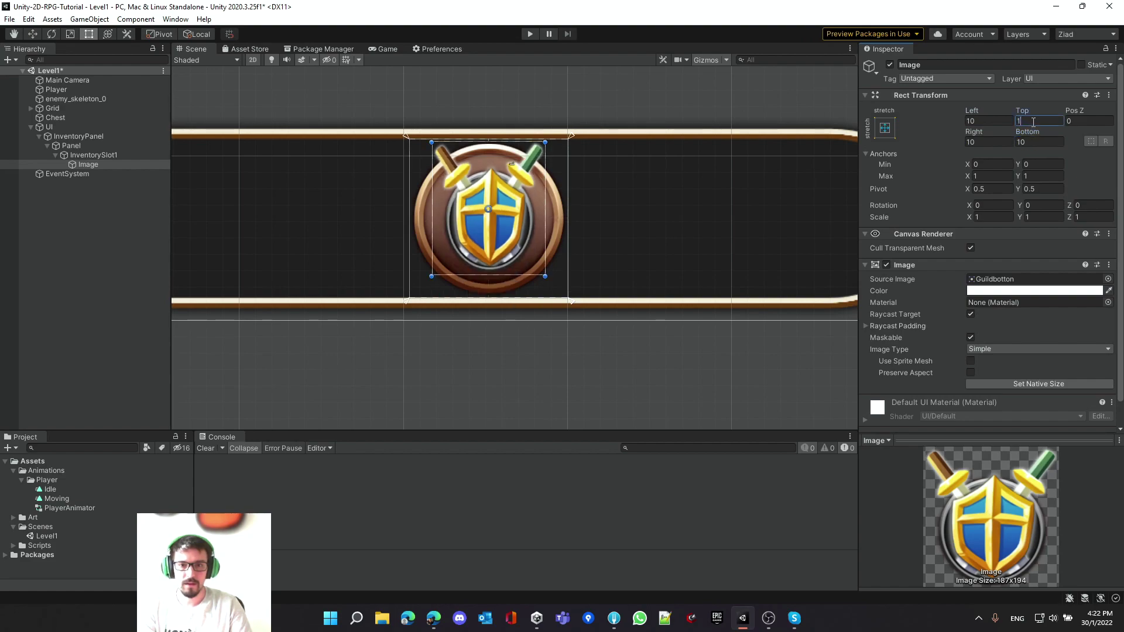
scroll(503, 216, "up", 1)
scroll(503, 218, "up", 2)
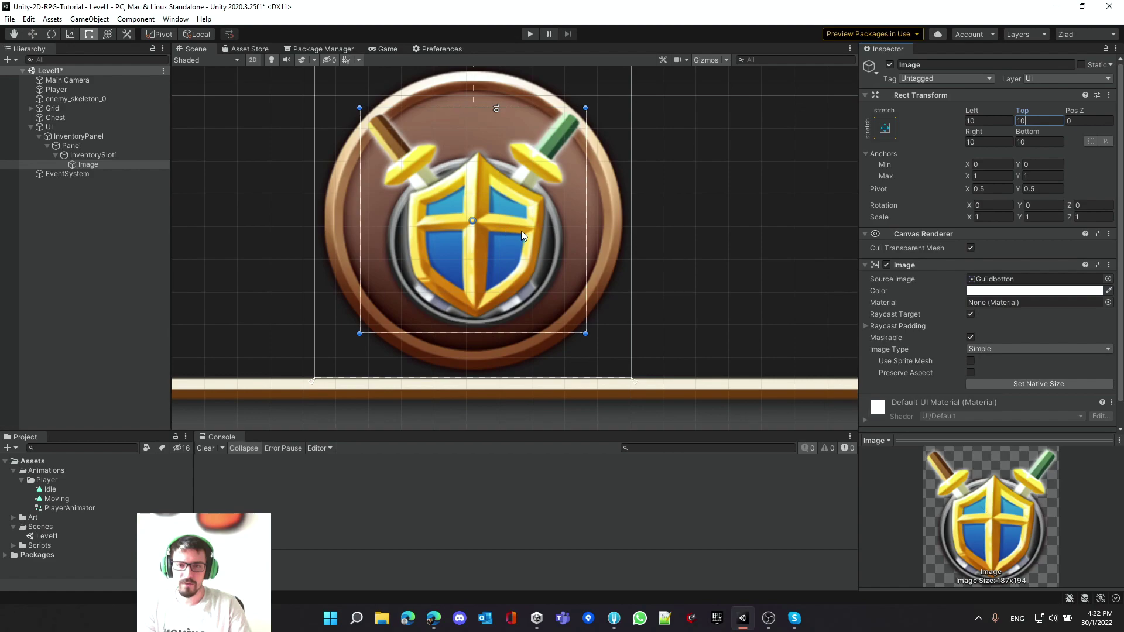
Set the Image's left, top, right and bottom offsets to 15 and check the icon in the Game view
scroll(522, 231, "down", 2)
left_click(984, 120)
type("15")
left_click(1034, 121)
type("15")
left_click(986, 143)
type("15")
left_click(1027, 142)
type("15")
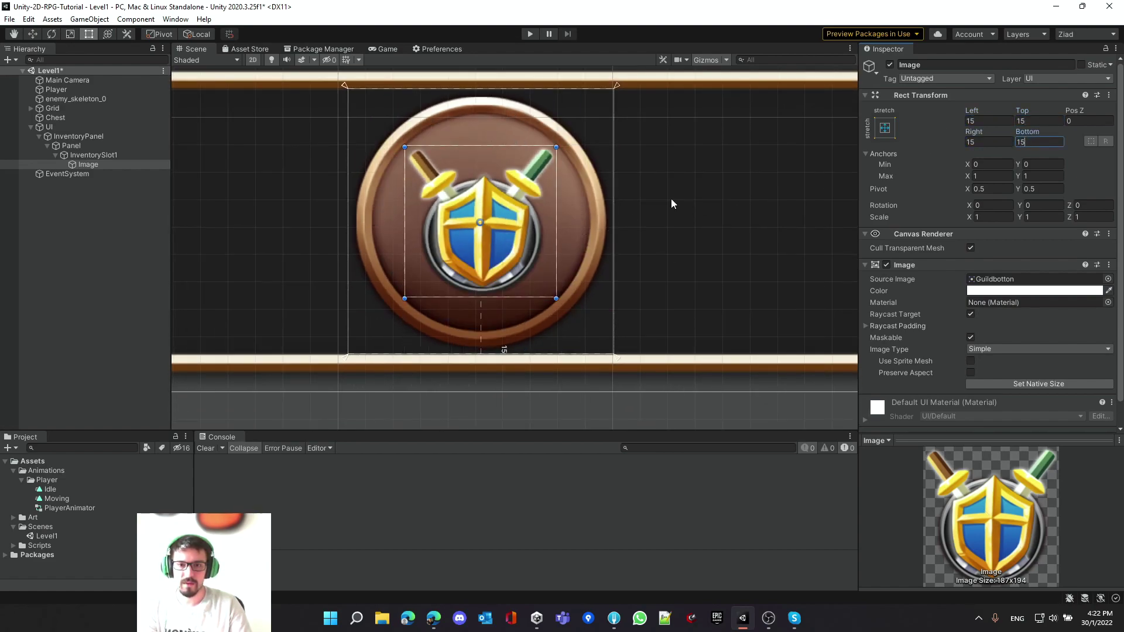
left_click(389, 50)
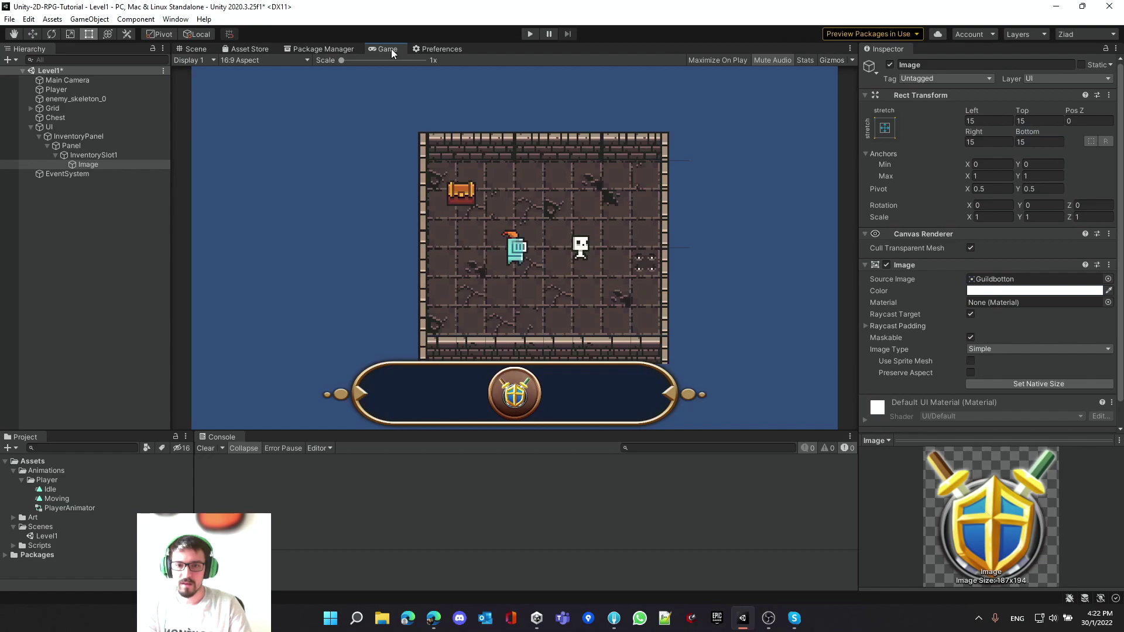
left_click(195, 51)
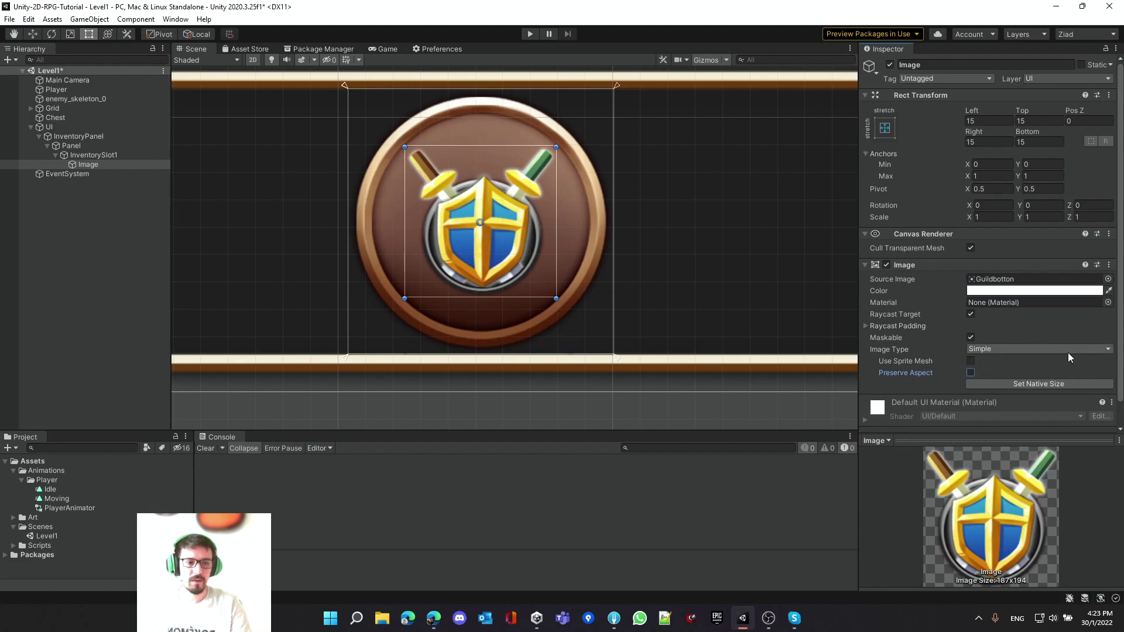
Assign the Language sprite to the Image and enable Preserve Aspect
left_click(1107, 279)
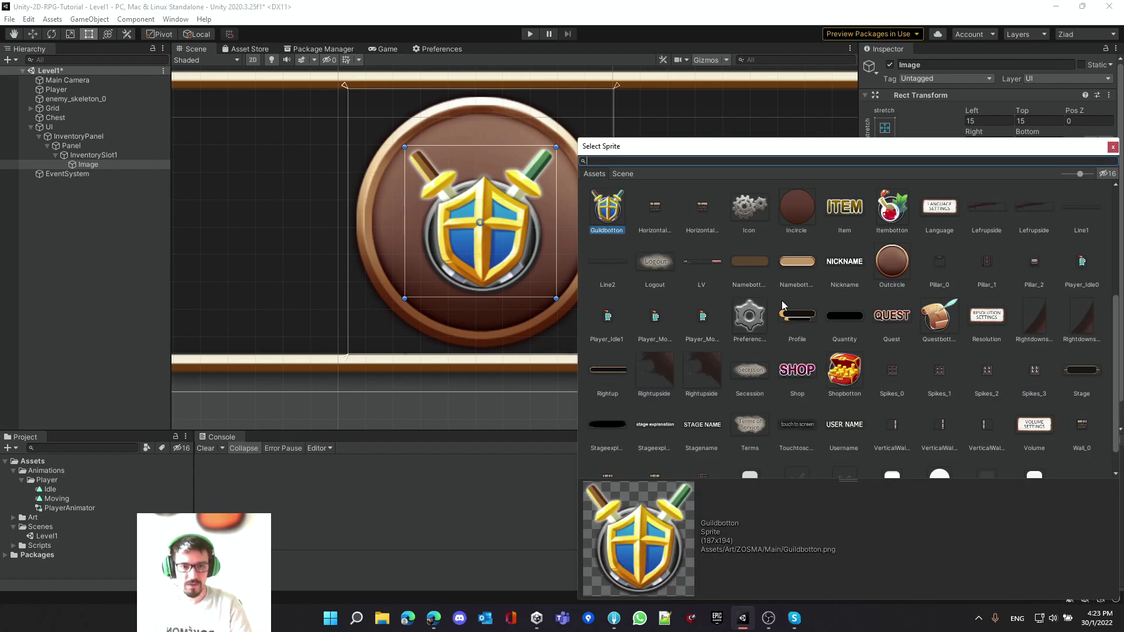
double_click(936, 217)
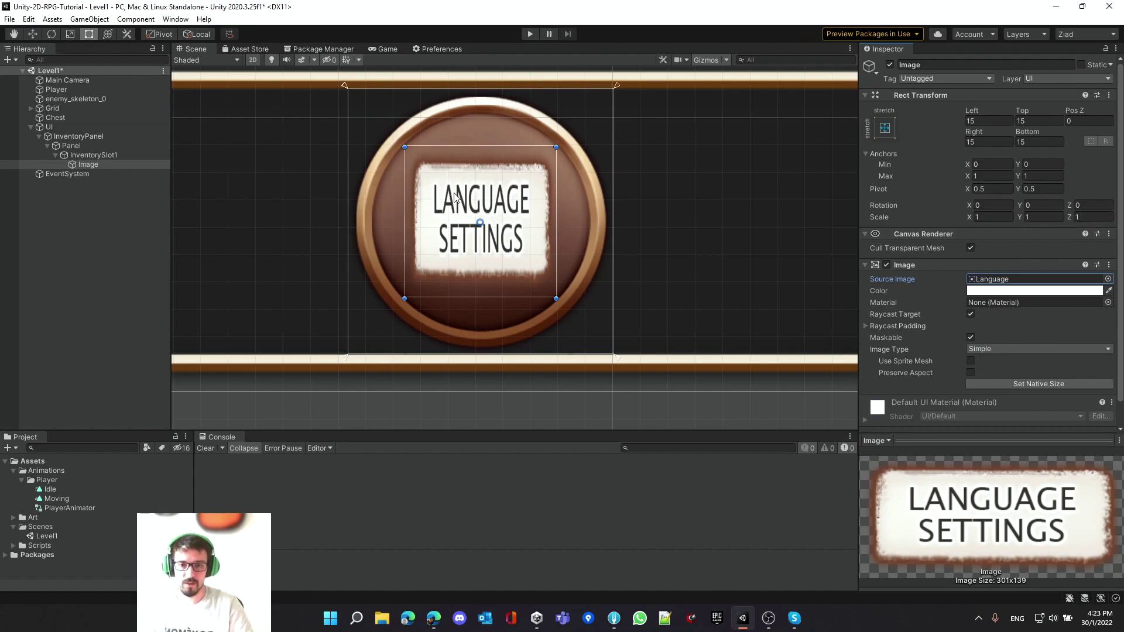
left_click(971, 373)
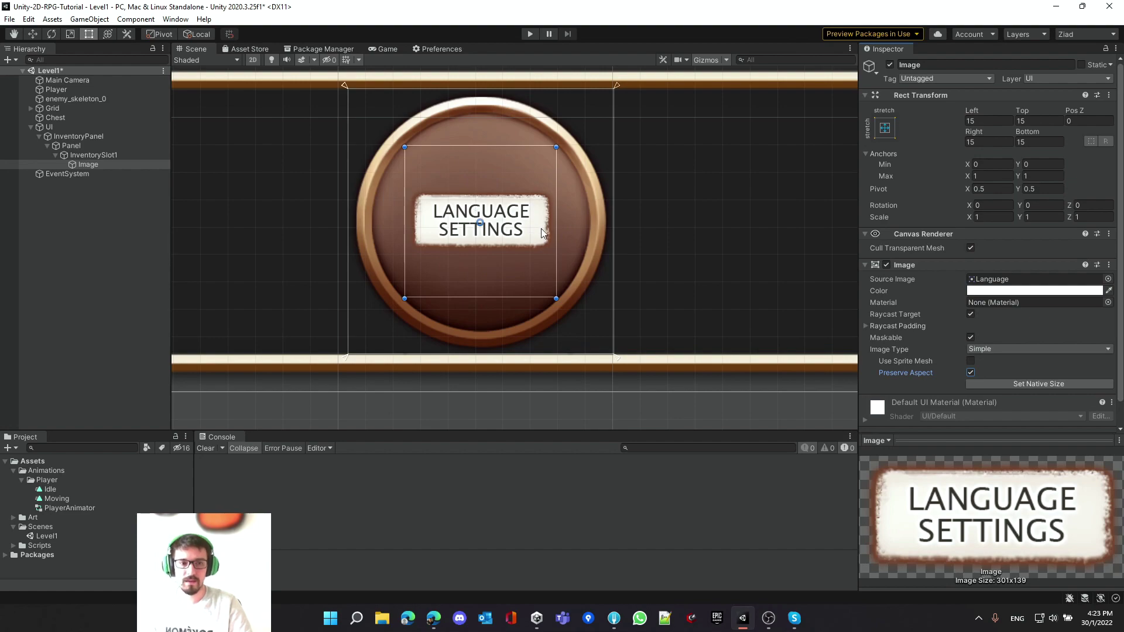
Change the Image's source sprite to Cristalorange, keeping Preserve Aspect enabled
left_click(1108, 279)
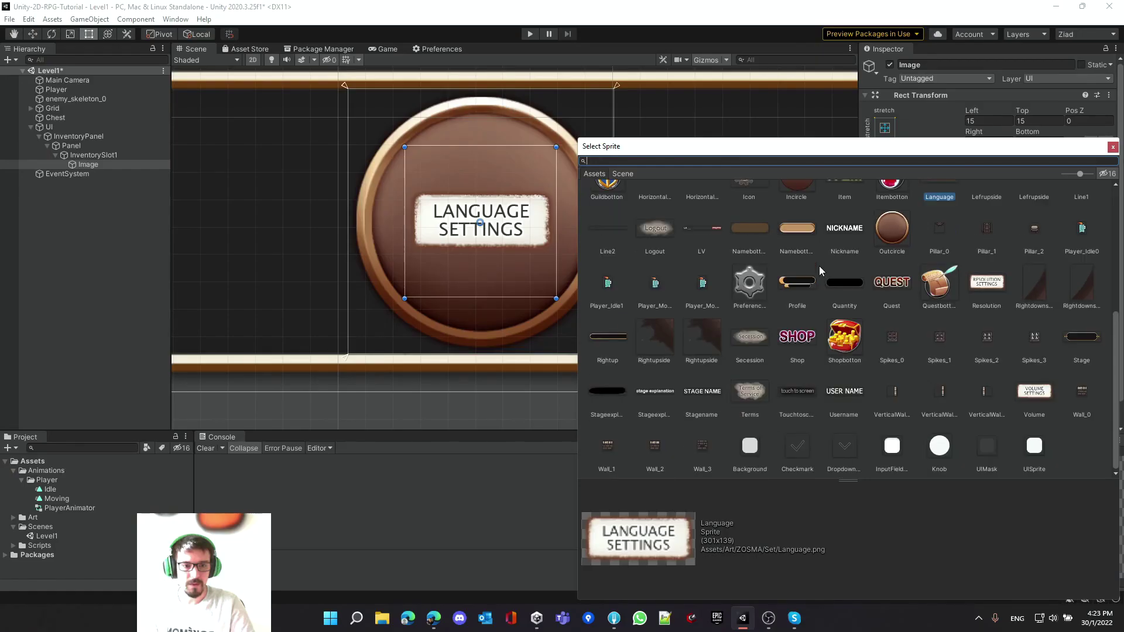
scroll(826, 297, "up", 5)
double_click(844, 257)
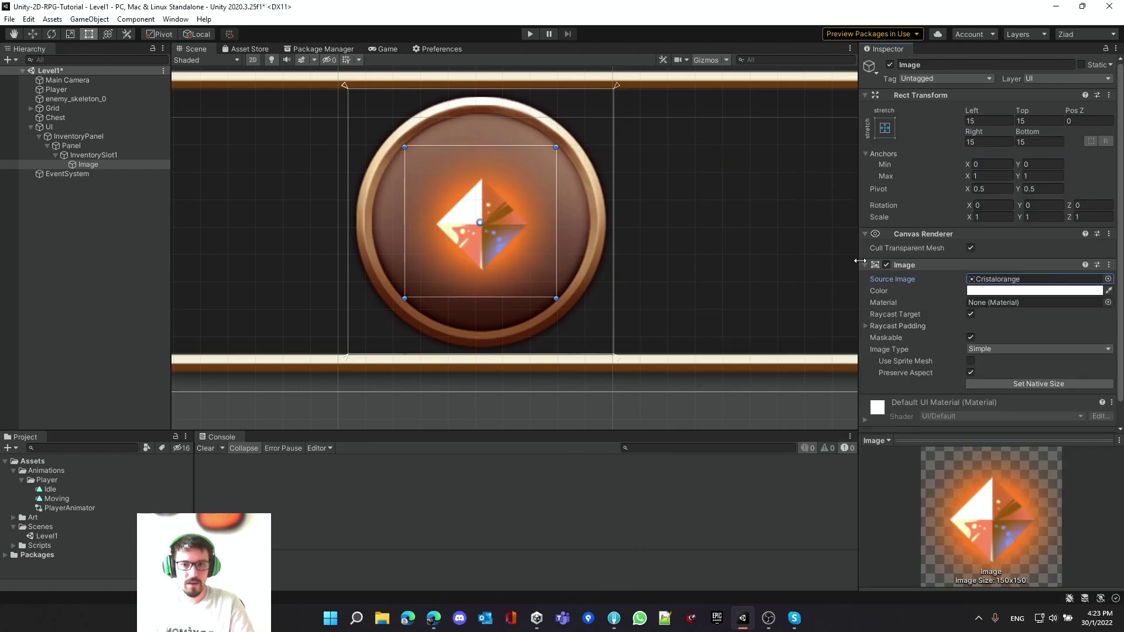
left_click(971, 373)
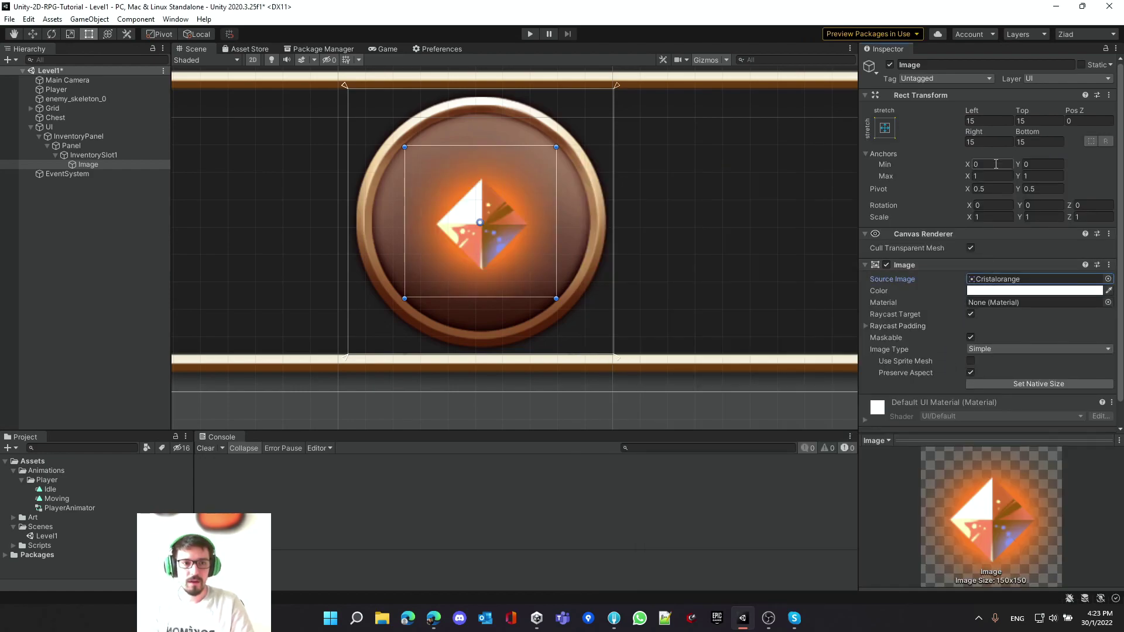
Rename the Image object under InventorySlot1 as Item
left_click(928, 66)
type("Item")
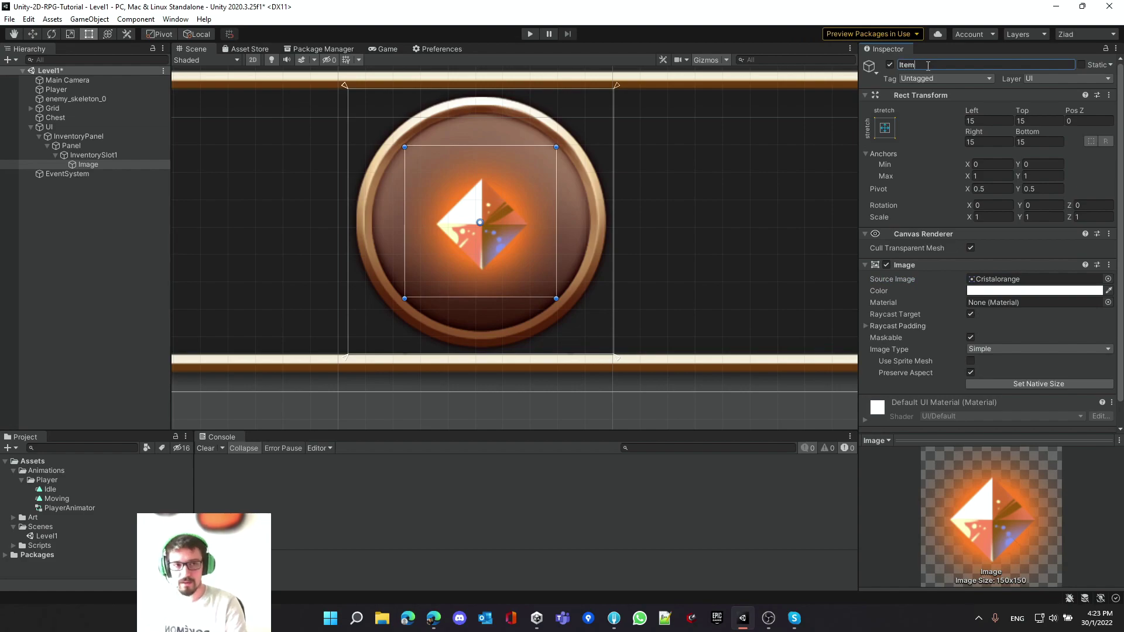
key("Return")
Add a Button component to the Item object and look over its settings
scroll(1015, 262, "down", 1)
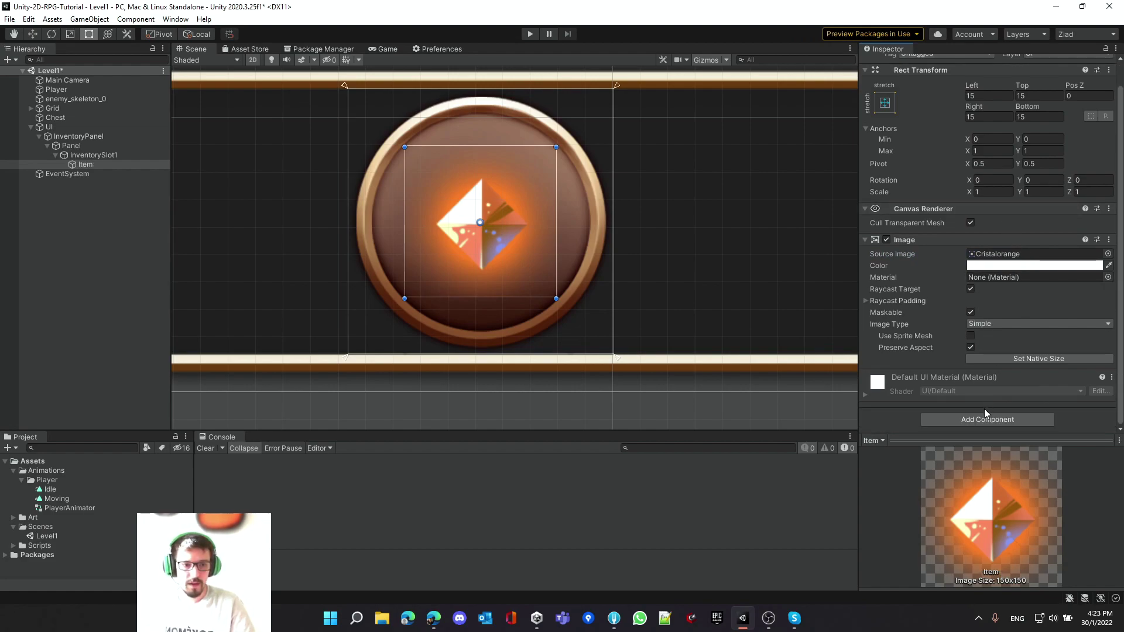
left_click(983, 416)
type("But")
key("Return")
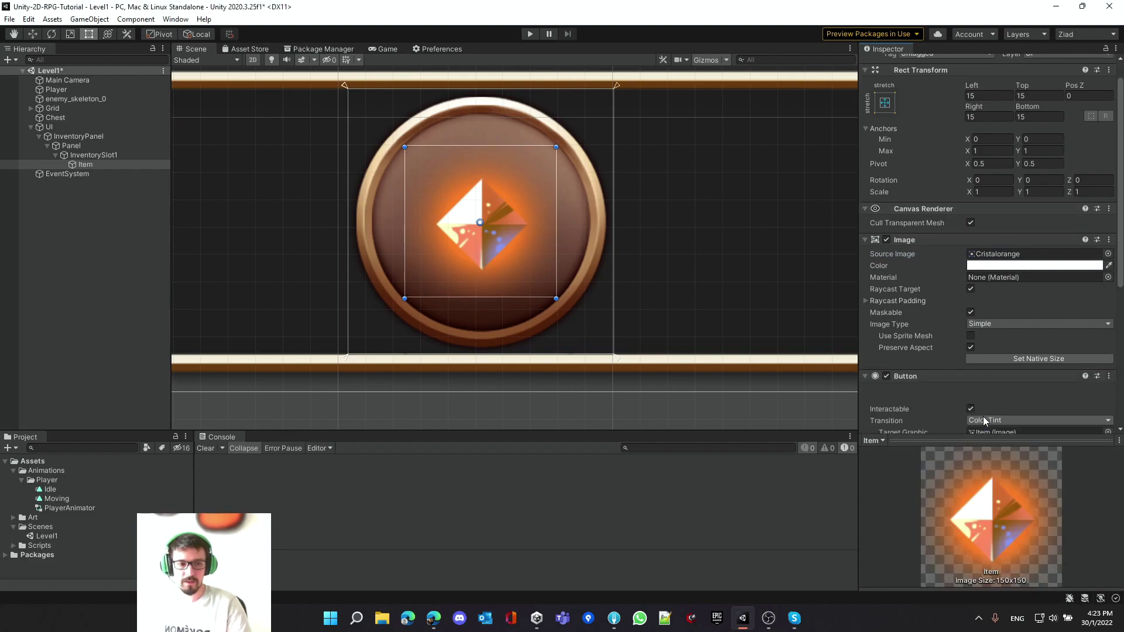
scroll(1014, 349, "down", 8)
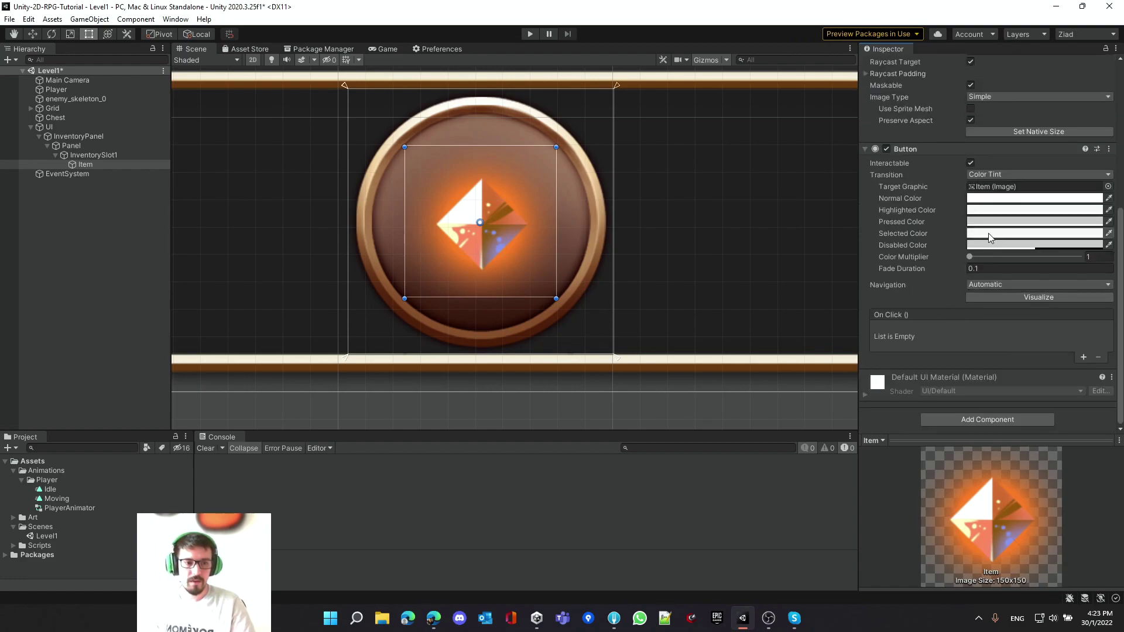
Deactivate the Item object so that InventorySlot1 is shown empty
scroll(613, 266, "down", 3)
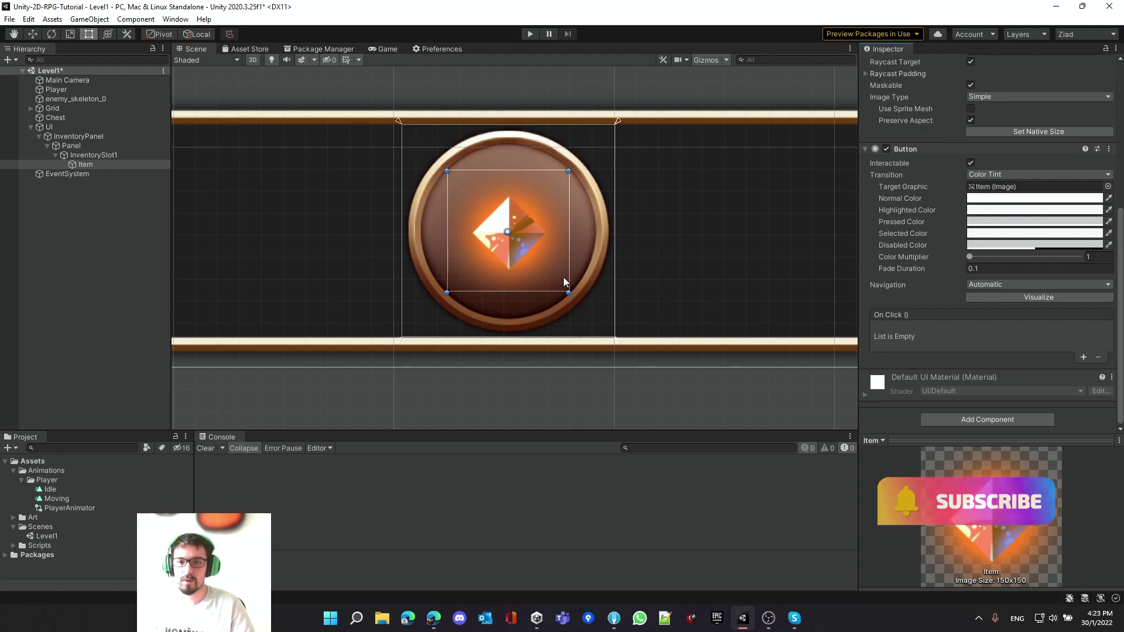
scroll(577, 255, "down", 3)
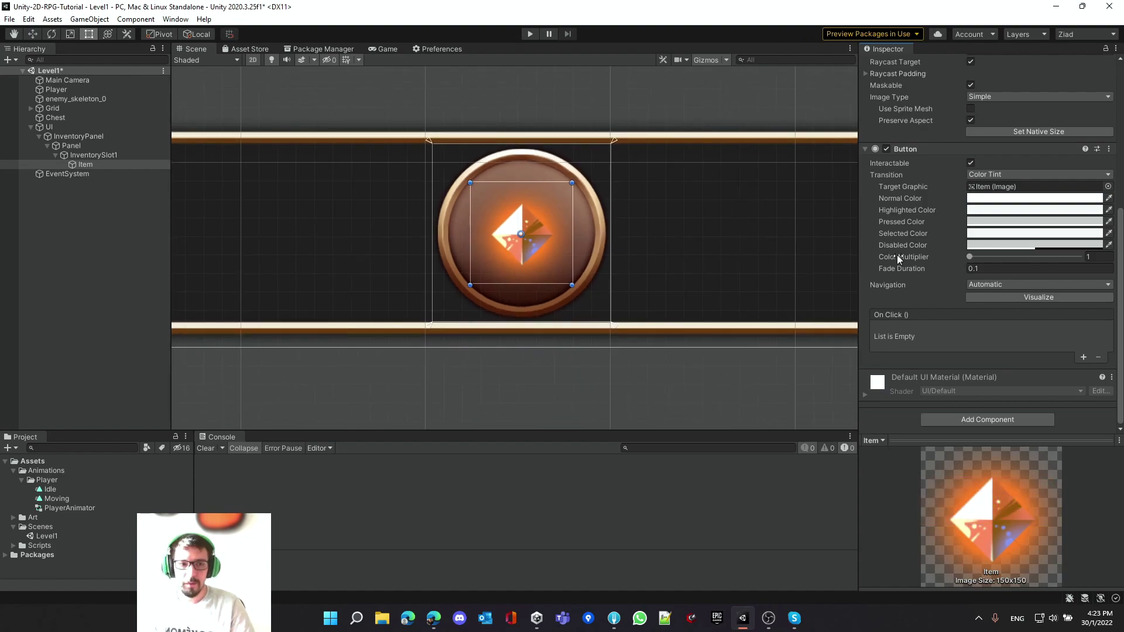
scroll(944, 285, "up", 5)
left_click(890, 64)
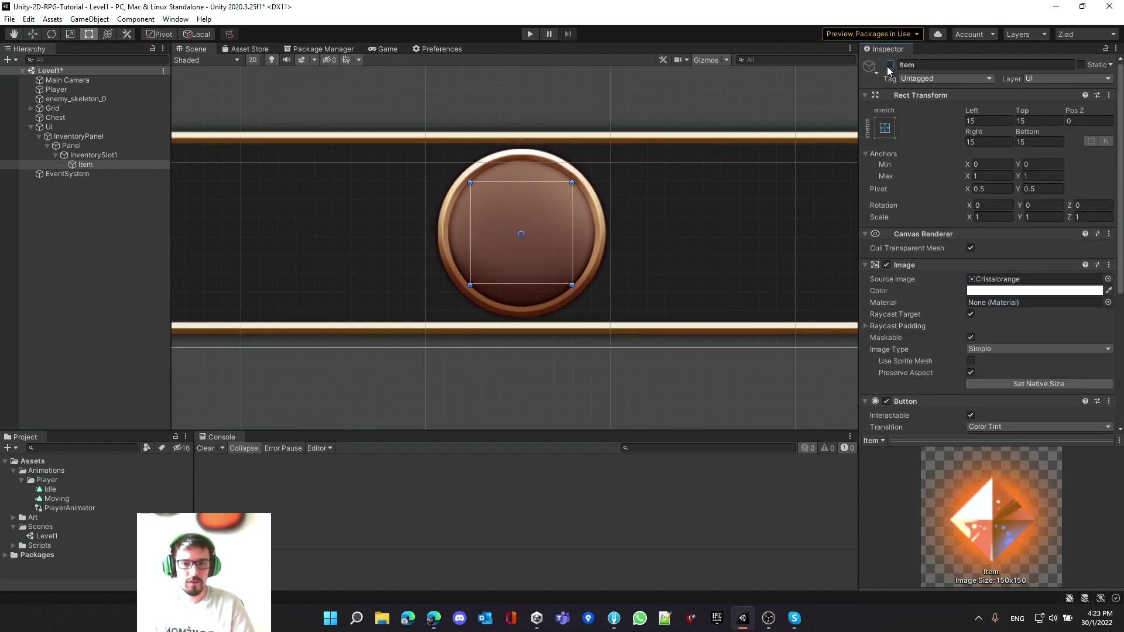
scroll(539, 267, "down", 4)
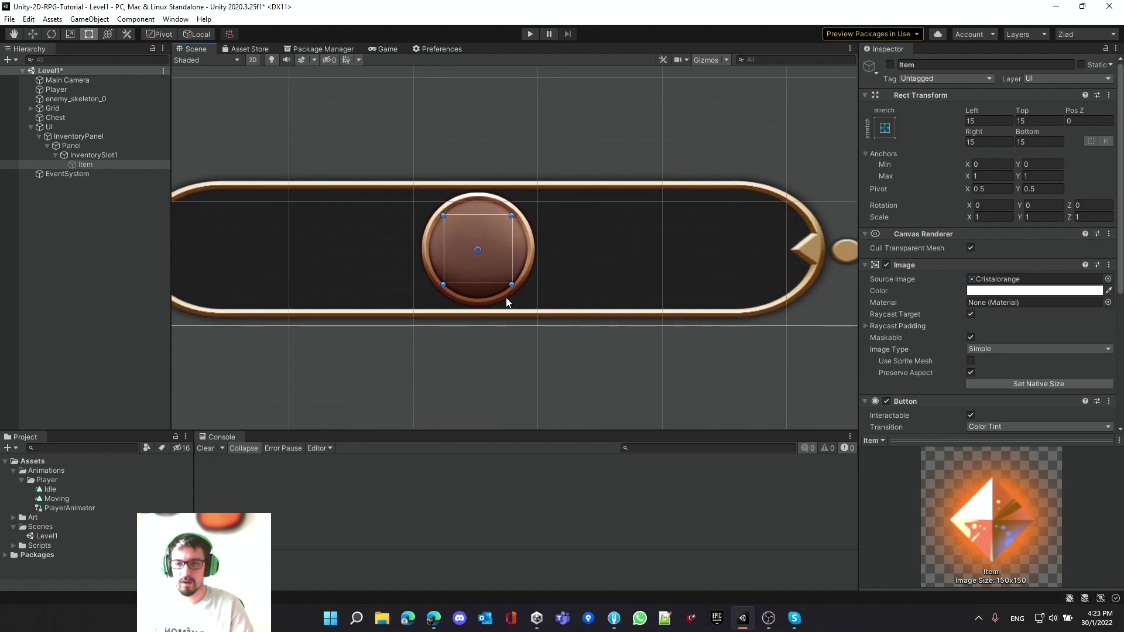
Duplicate InventorySlot1 and move the original slot to the left end of the panel, at about X -128
left_click(105, 155)
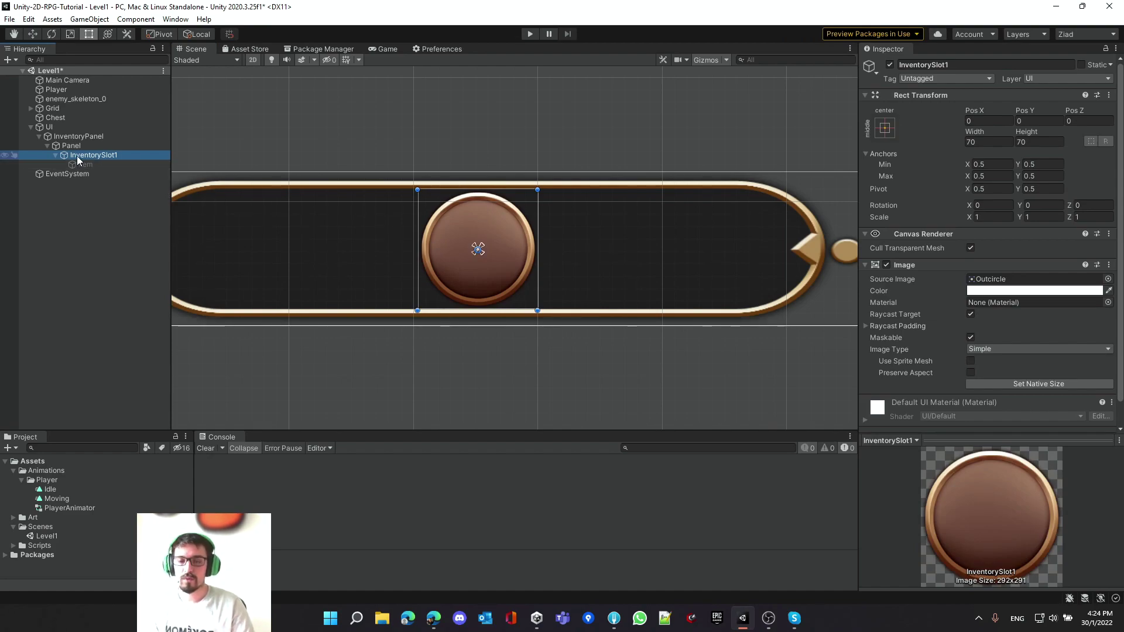
scroll(381, 246, "down", 3)
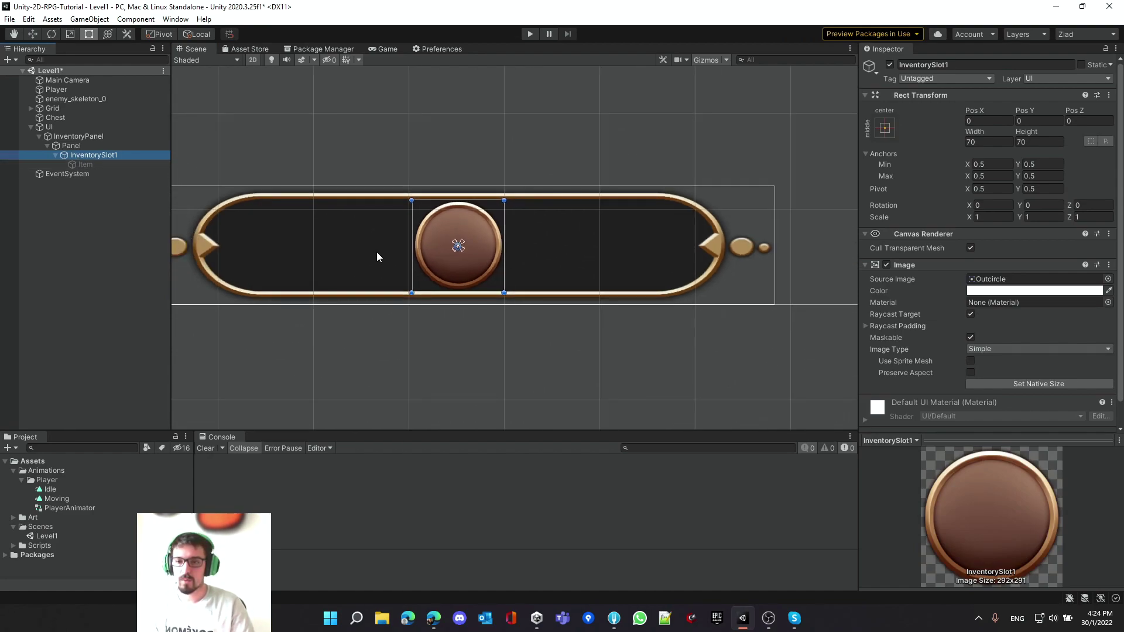
middle_click_drag(377, 252, 475, 223)
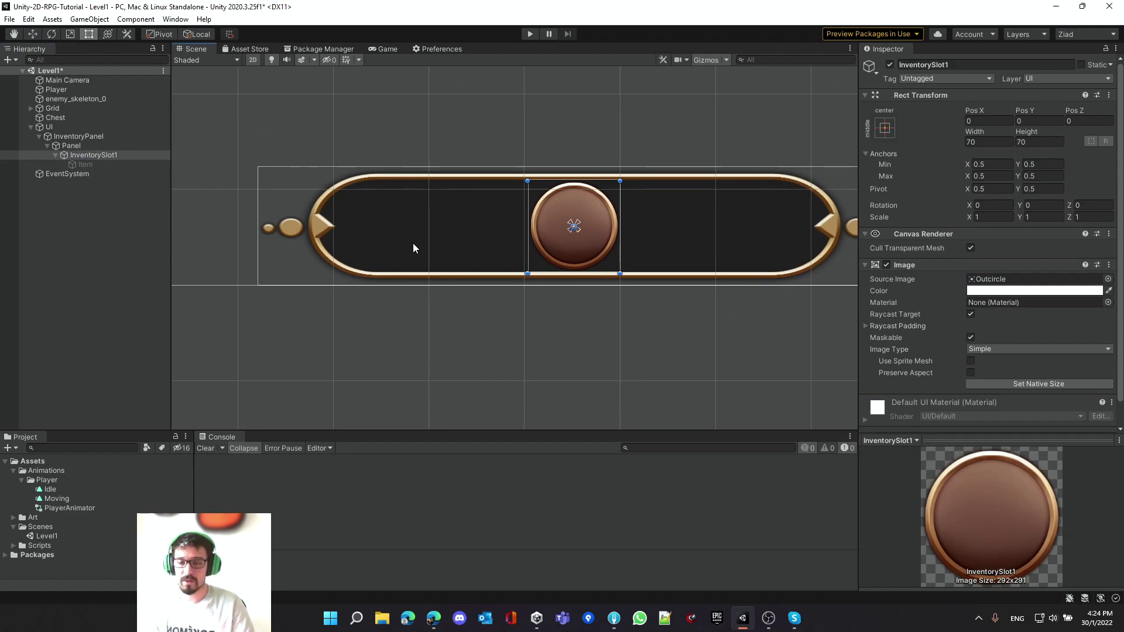
left_click(115, 156)
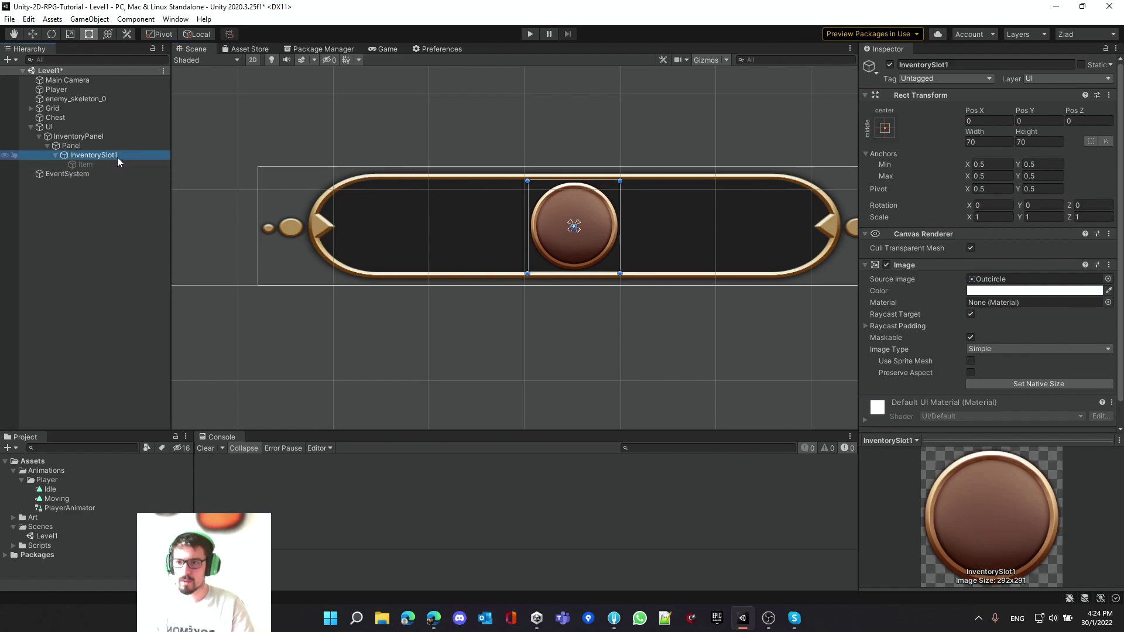
key("ctrl+d")
key("w")
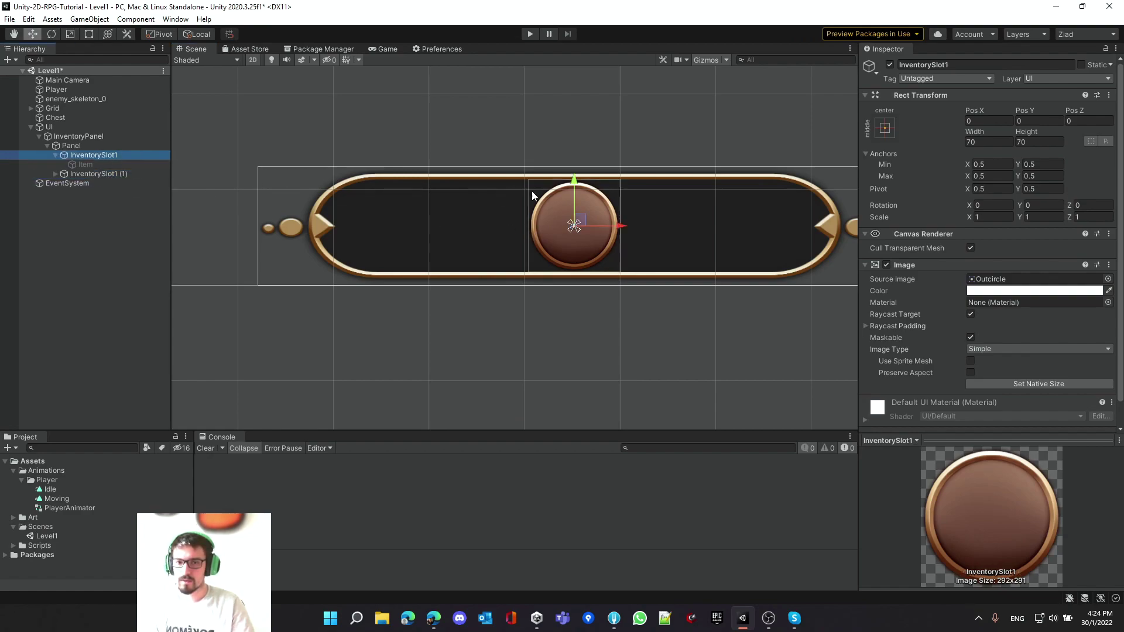
left_click_drag(621, 225, 466, 226)
Duplicate the copied slot twice more and spread the copies along the panel, placing the last at about X 140
left_click(132, 173)
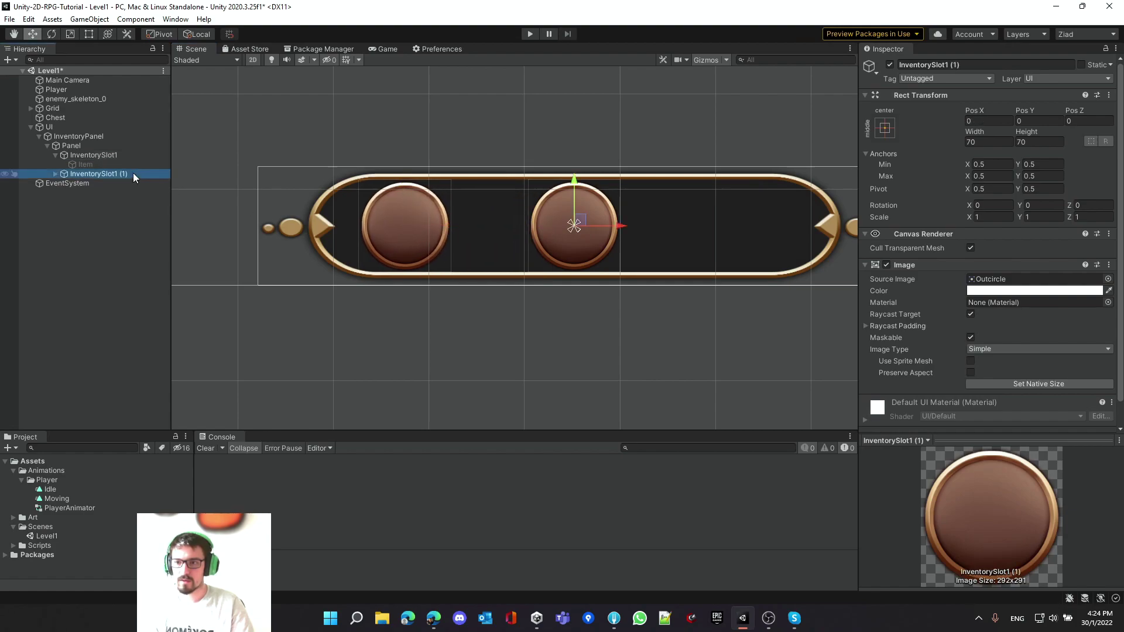
key("ctrl+d")
left_click_drag(594, 232, 804, 228)
key("ctrl+d")
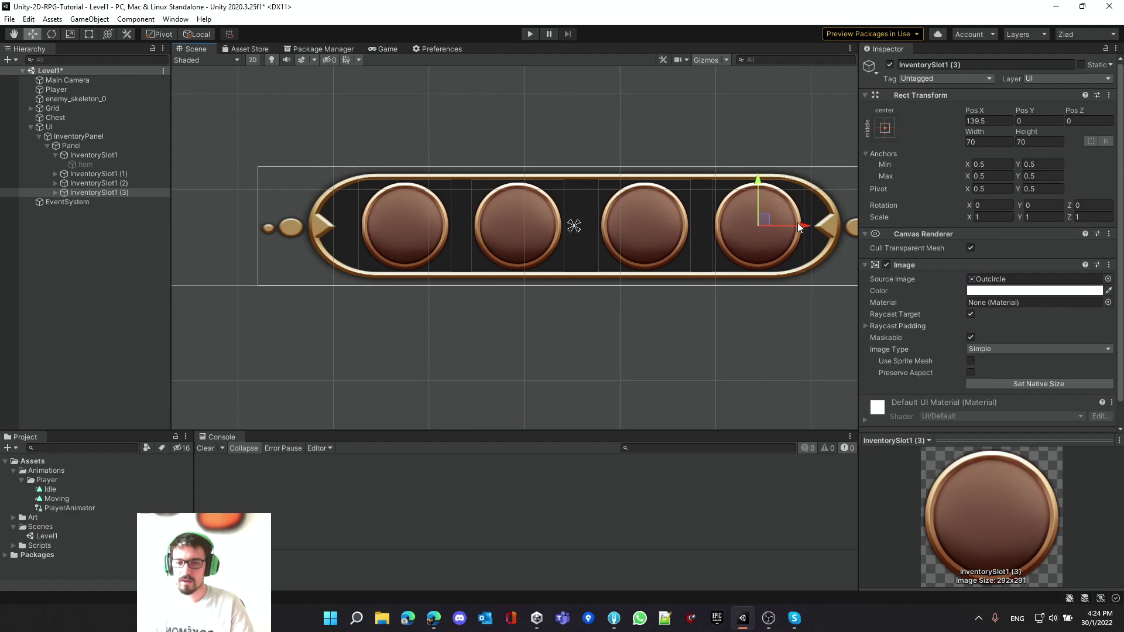
Check how the four slots look in the Game view and return to the Scene view
left_click(391, 49)
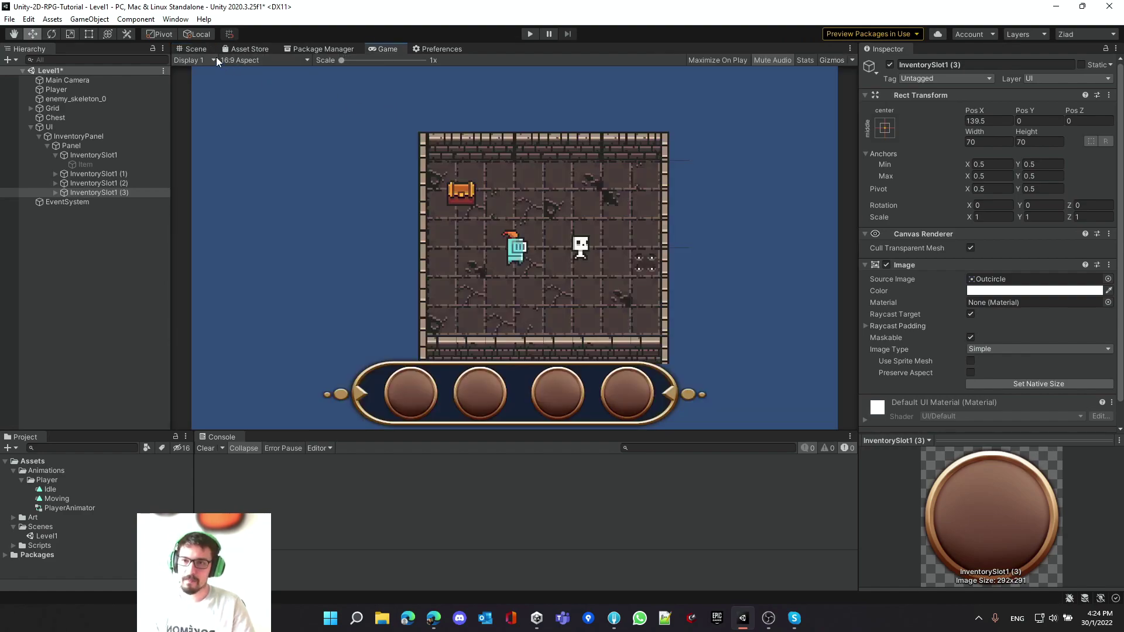
left_click(197, 49)
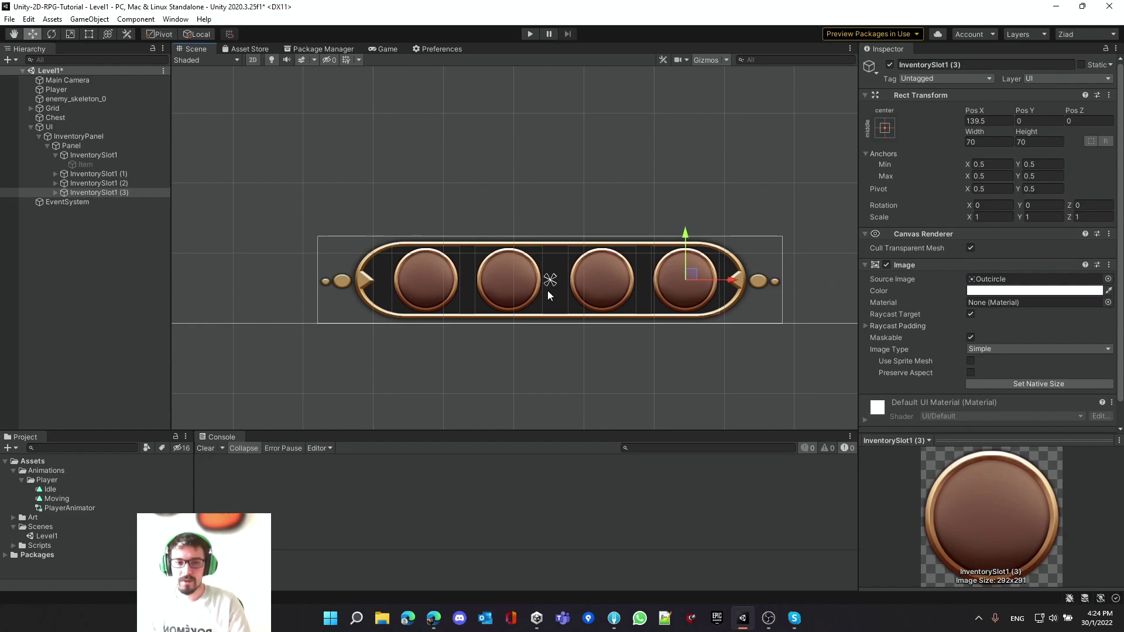
left_click(384, 49)
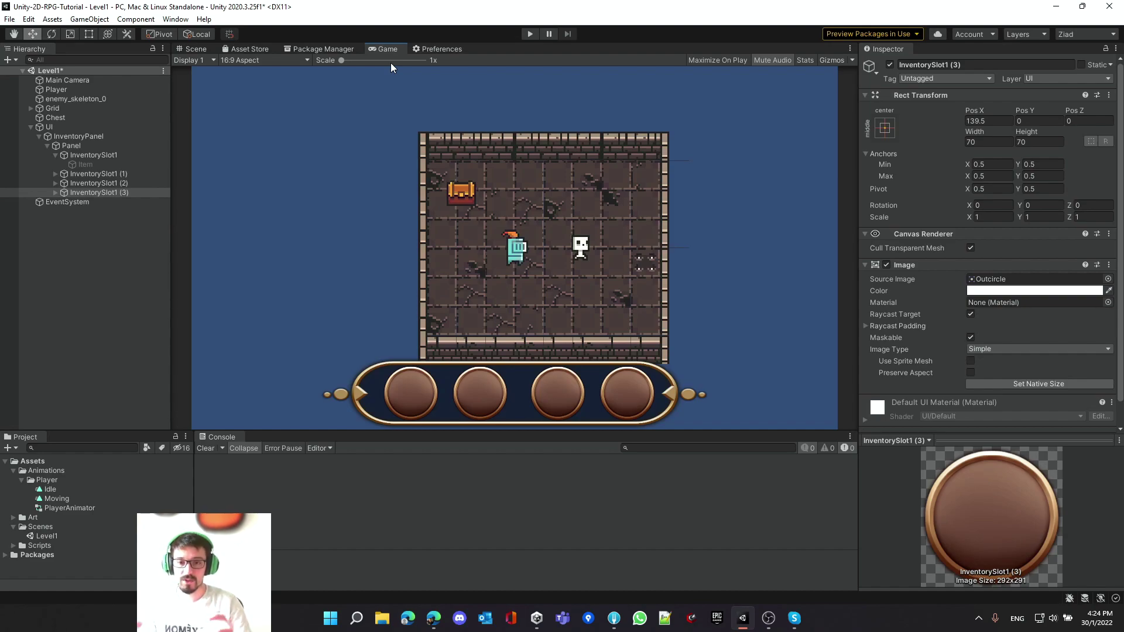
left_click(182, 50)
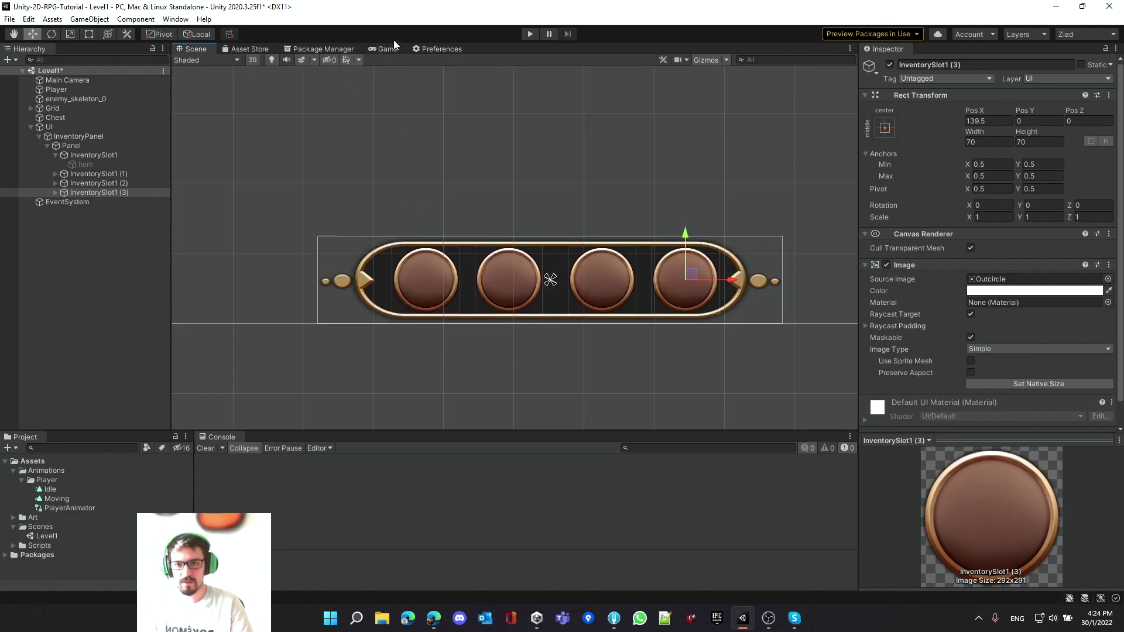
Collapse InventorySlot1 in the hierarchy and select all four inventory slots together to review them
left_click(79, 149)
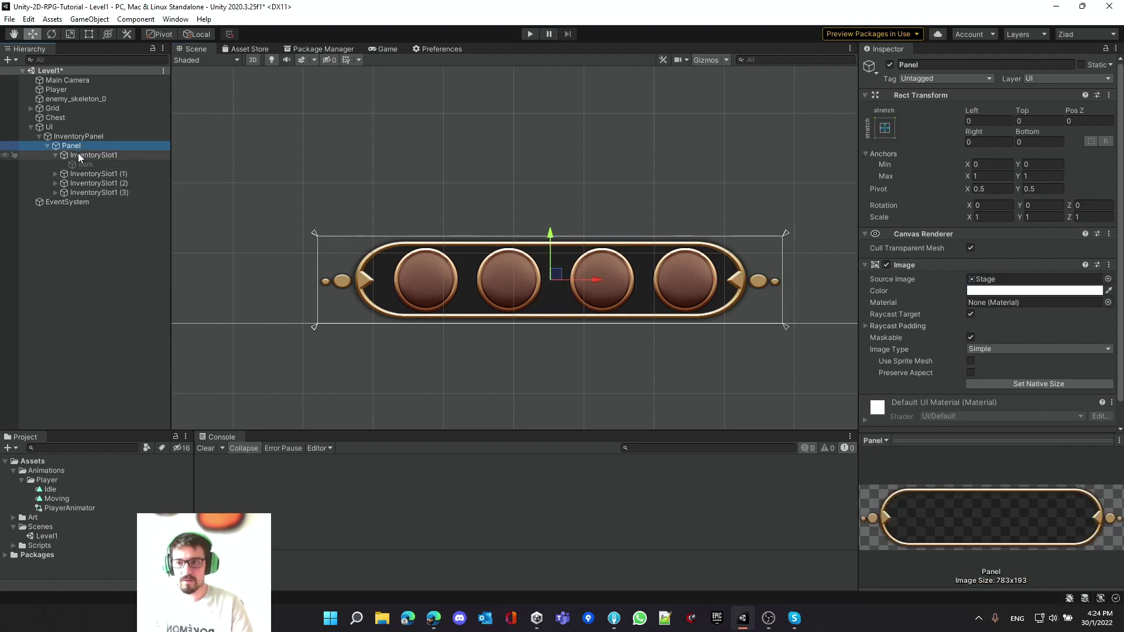
left_click(78, 153)
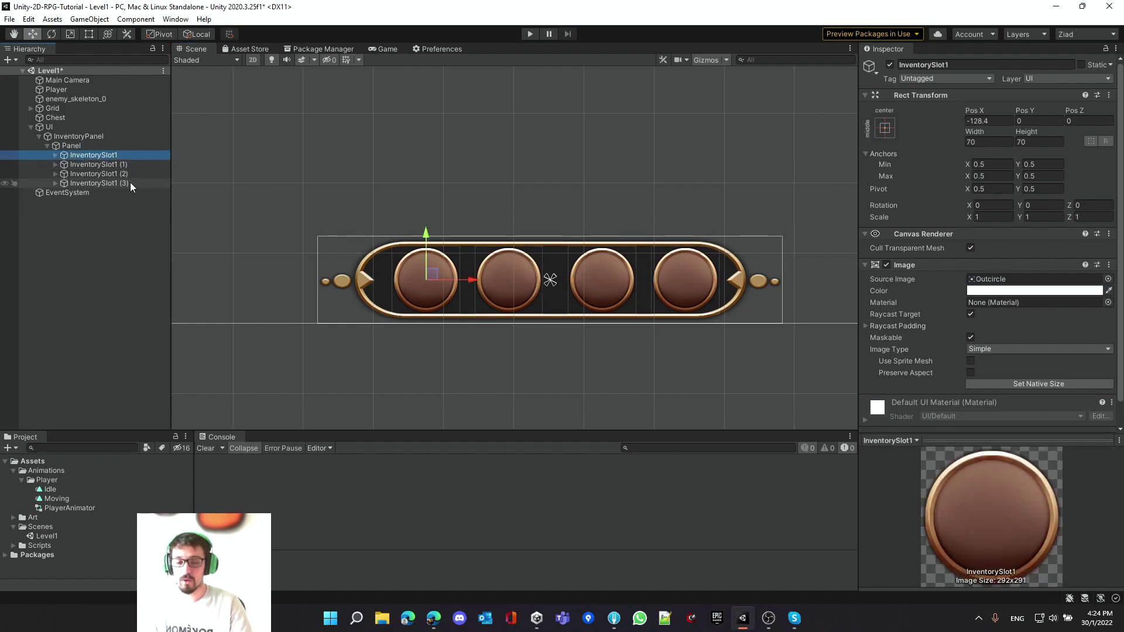
left_click(97, 164)
left_click(103, 183)
left_click(105, 155)
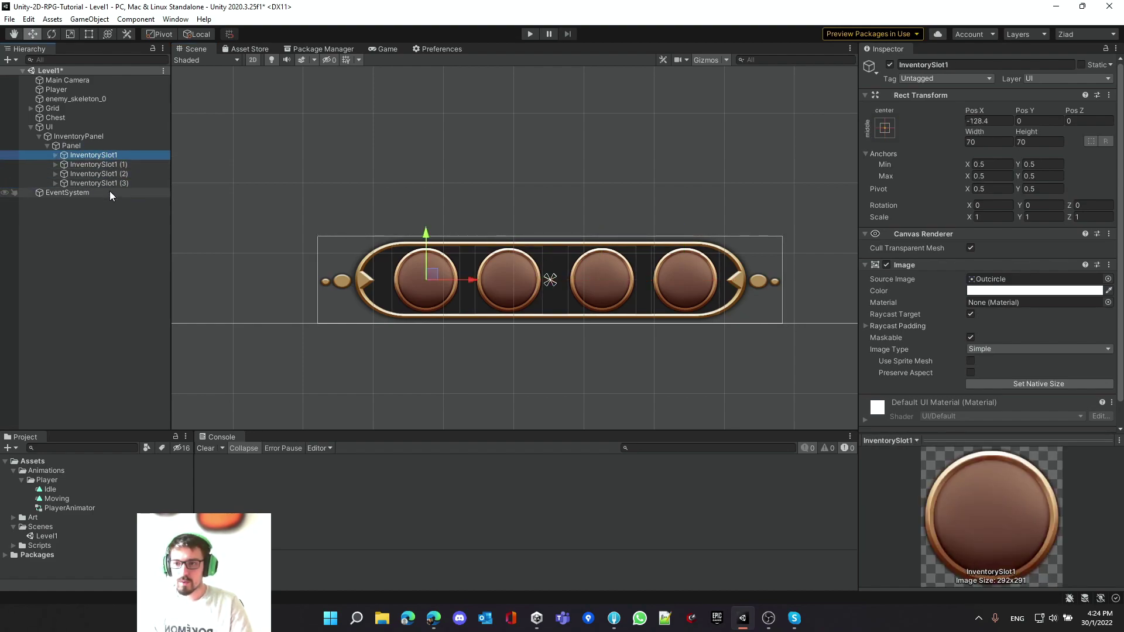
left_click(112, 184, "shift")
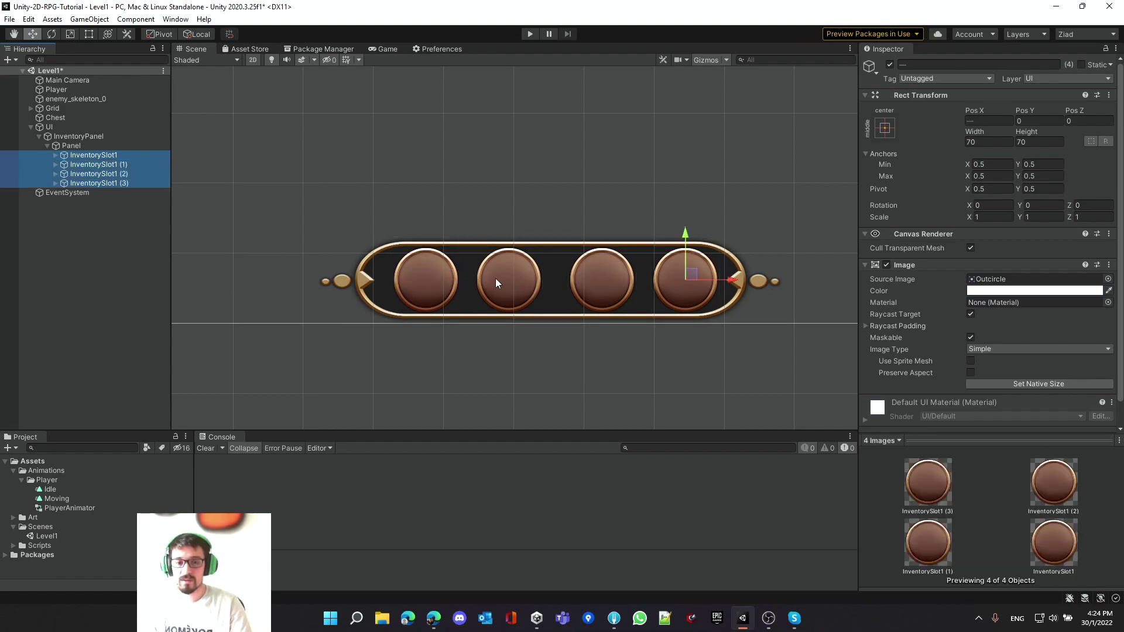
left_click(114, 155)
Add a Horizontal Layout Group component to the Panel object
left_click(105, 146)
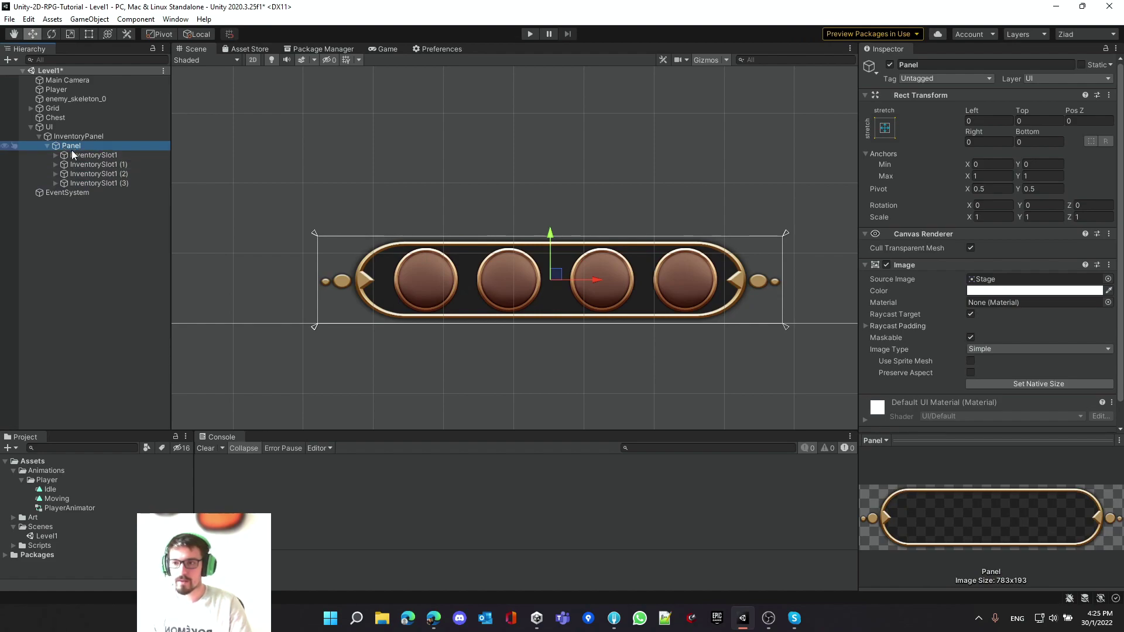
scroll(978, 337, "down", 1)
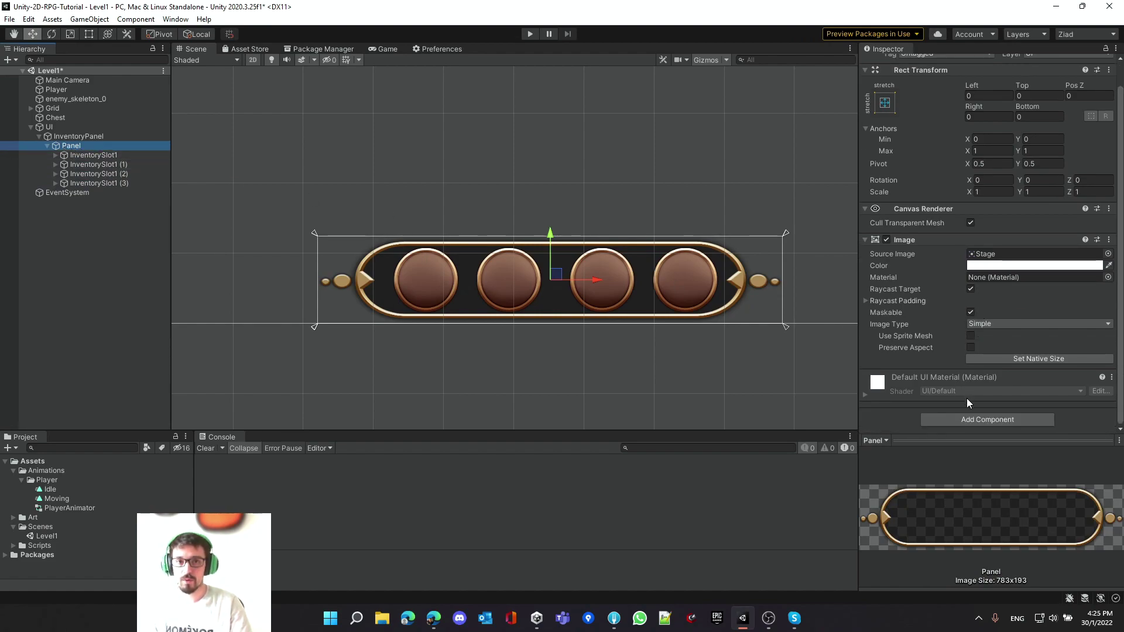
left_click(956, 420)
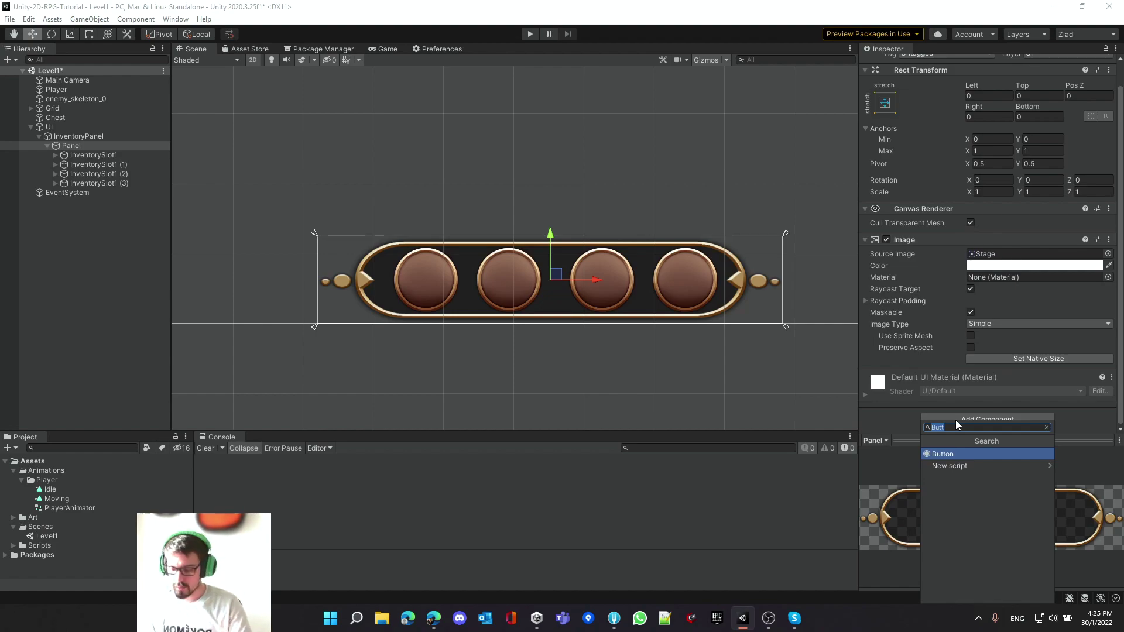
type("layo")
key("Down")
key("Down")
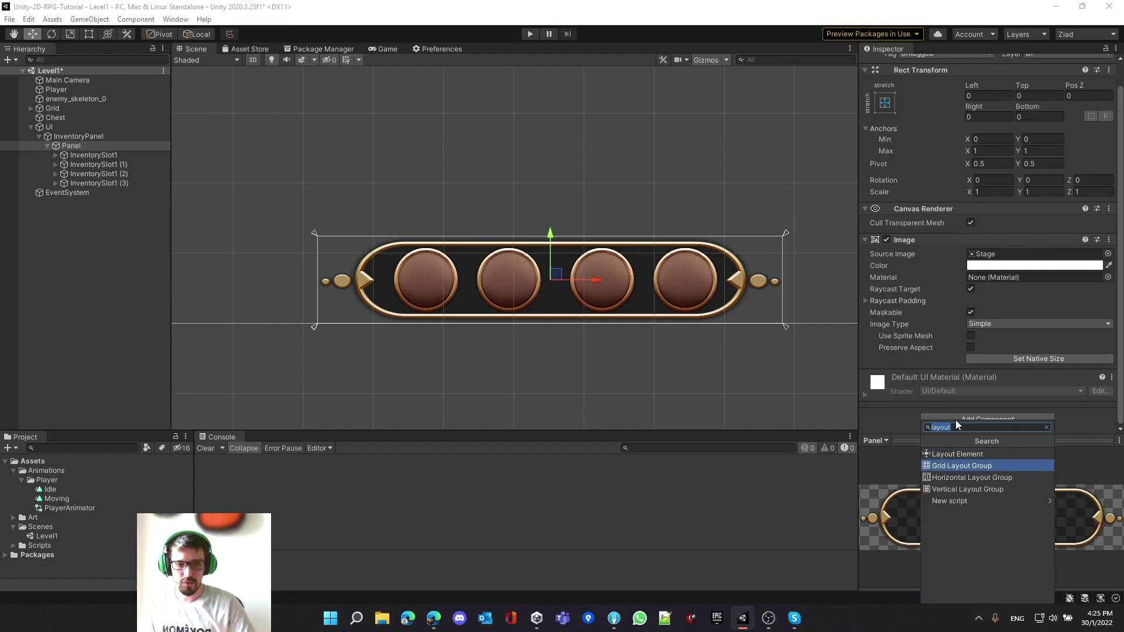
key("Return")
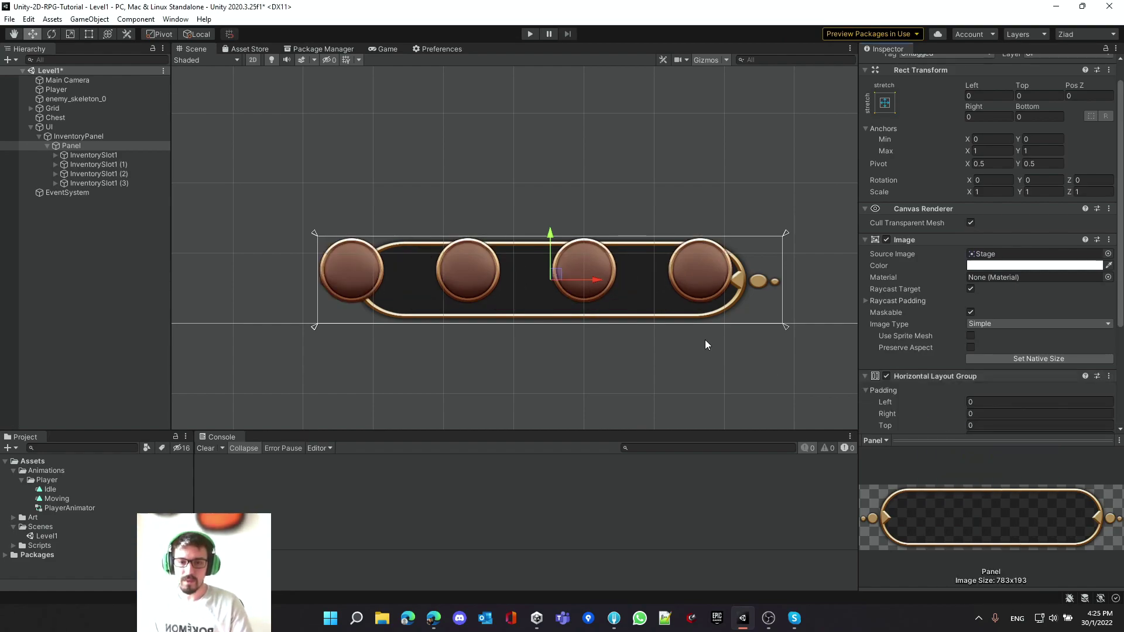
Examine the slot arrangement, InventorySlot1's layout-driven Rect Transform and the Panel's Horizontal Layout Group settings
middle_click_drag(621, 320, 589, 300)
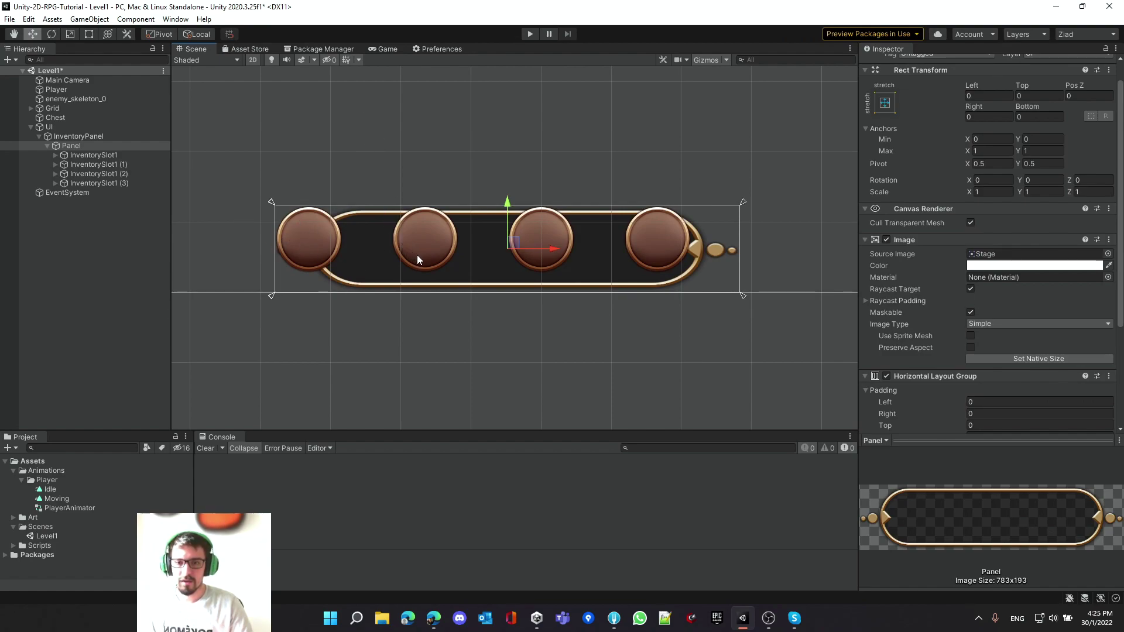
scroll(396, 272, "up", 1)
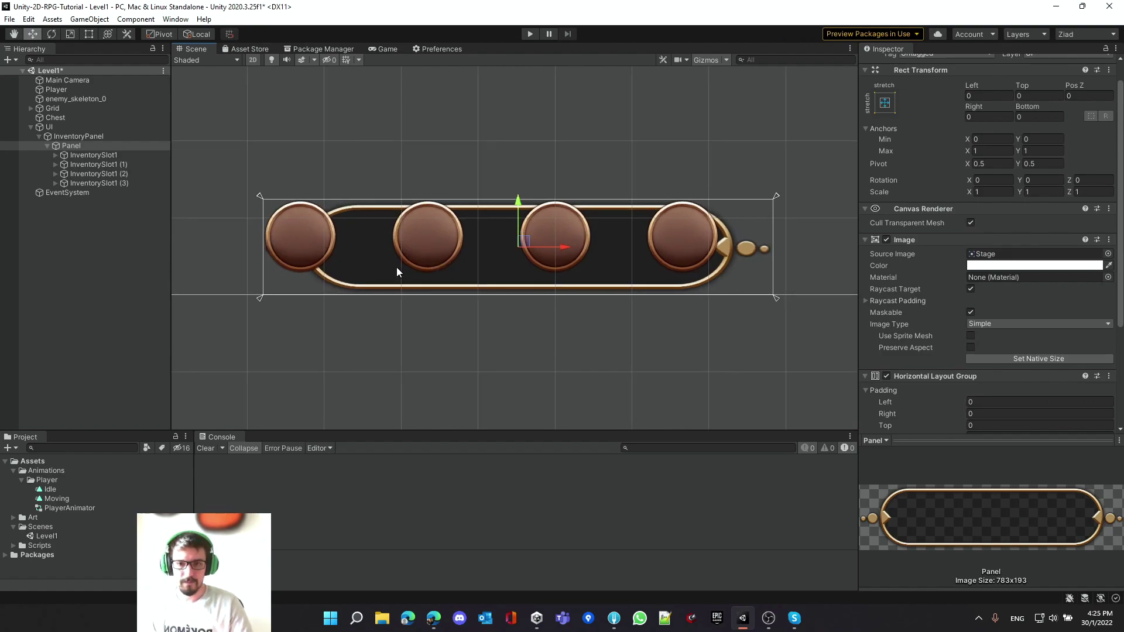
scroll(396, 270, "up", 2)
scroll(585, 339, "up", 1)
scroll(983, 404, "down", 3)
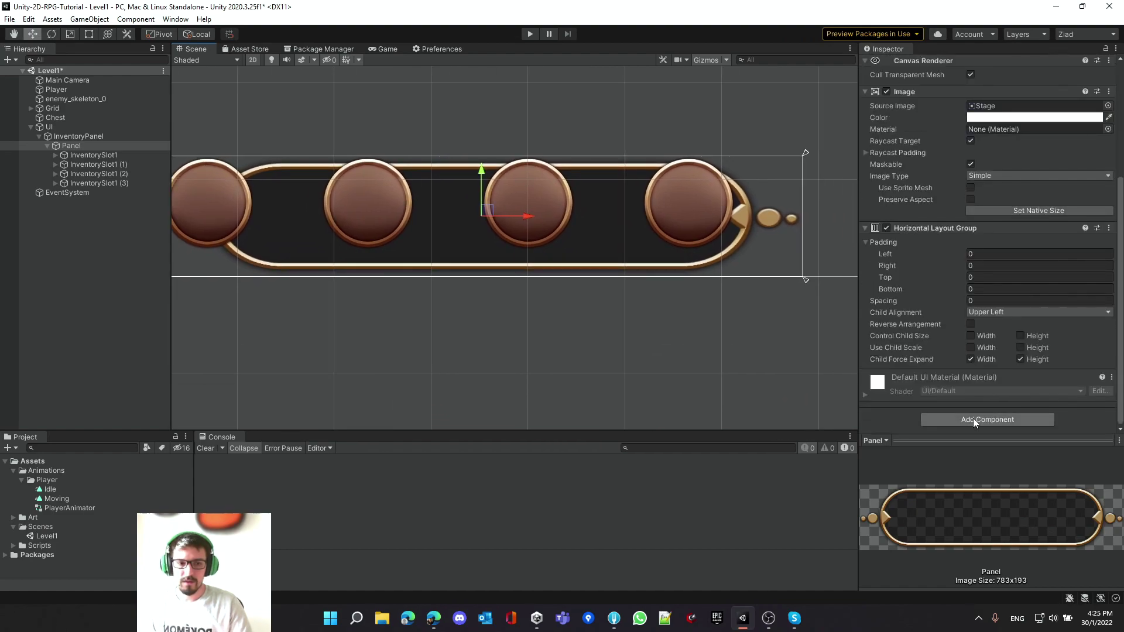
scroll(973, 386, "up", 1)
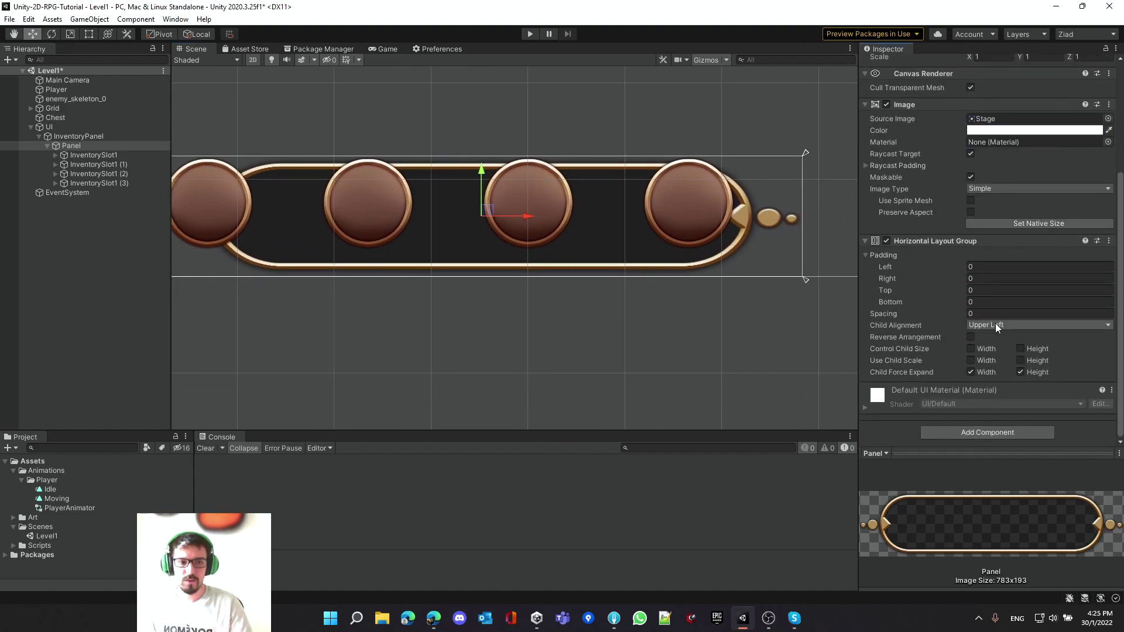
scroll(785, 319, "down", 2)
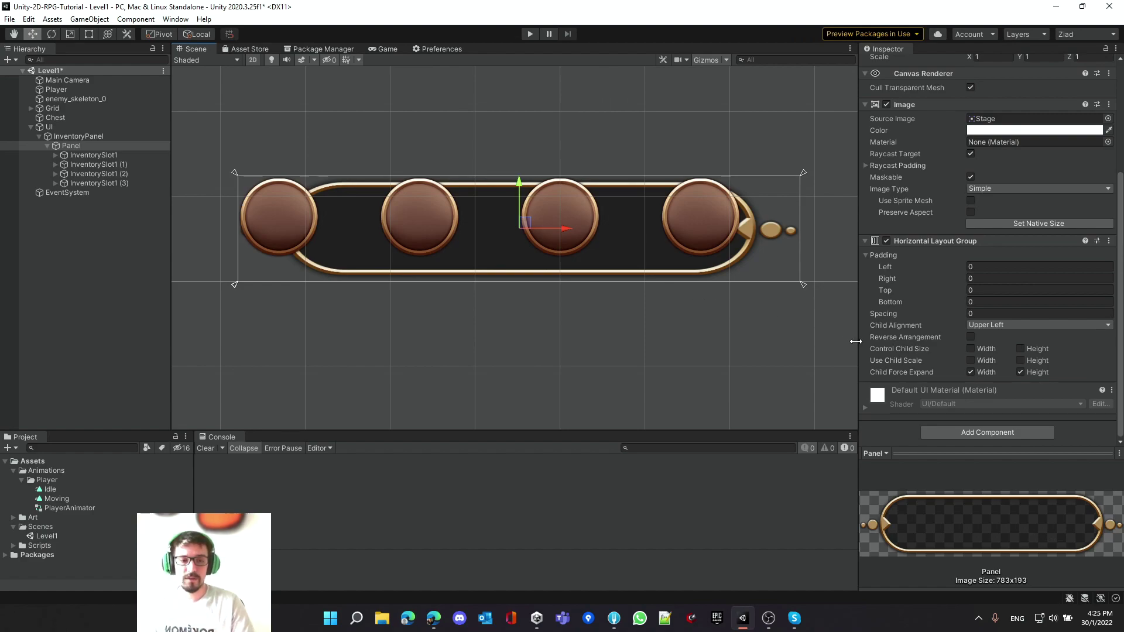
left_click(108, 156)
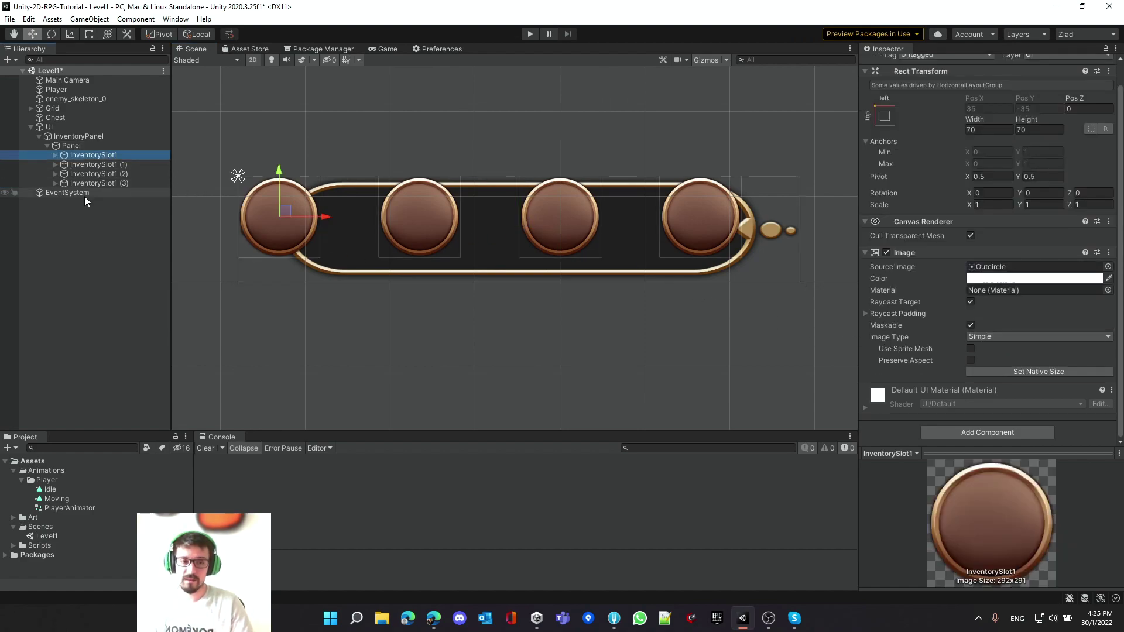
left_click(71, 145)
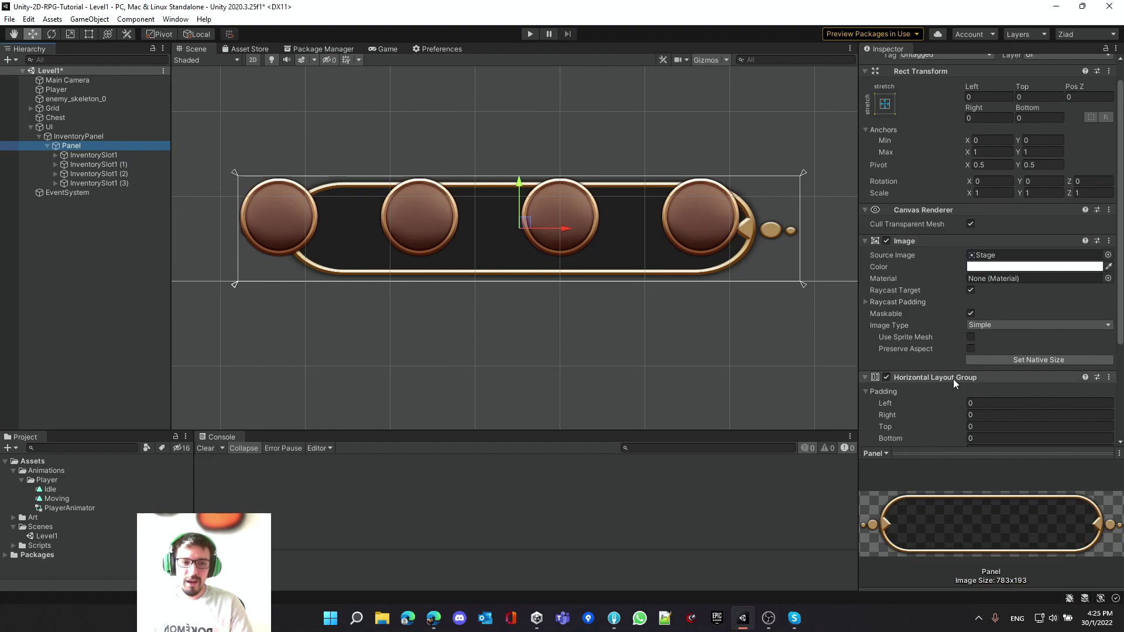
scroll(1019, 390, "down", 4)
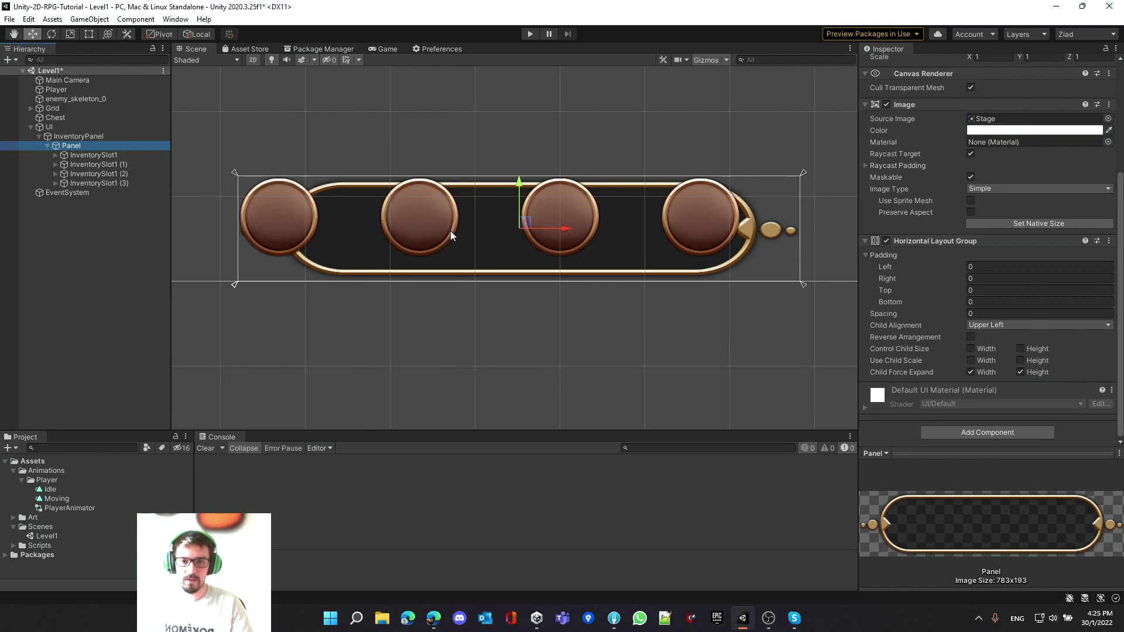
Try Middle Left as the layout group's Child Alignment, then set it to Middle Center
left_click(1032, 326)
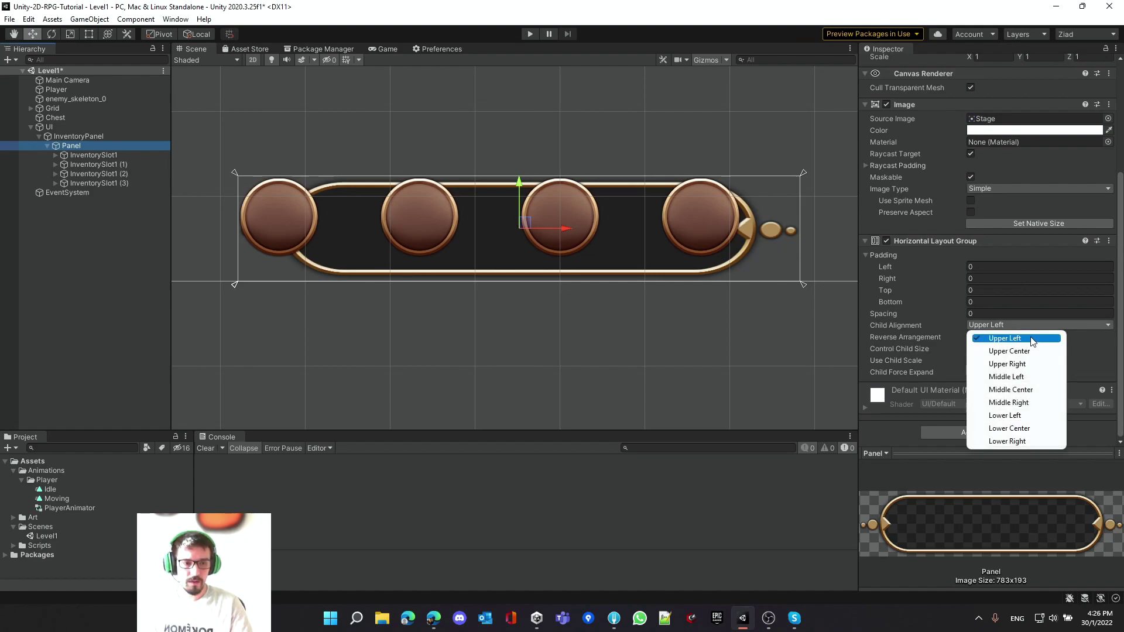
left_click(1028, 378)
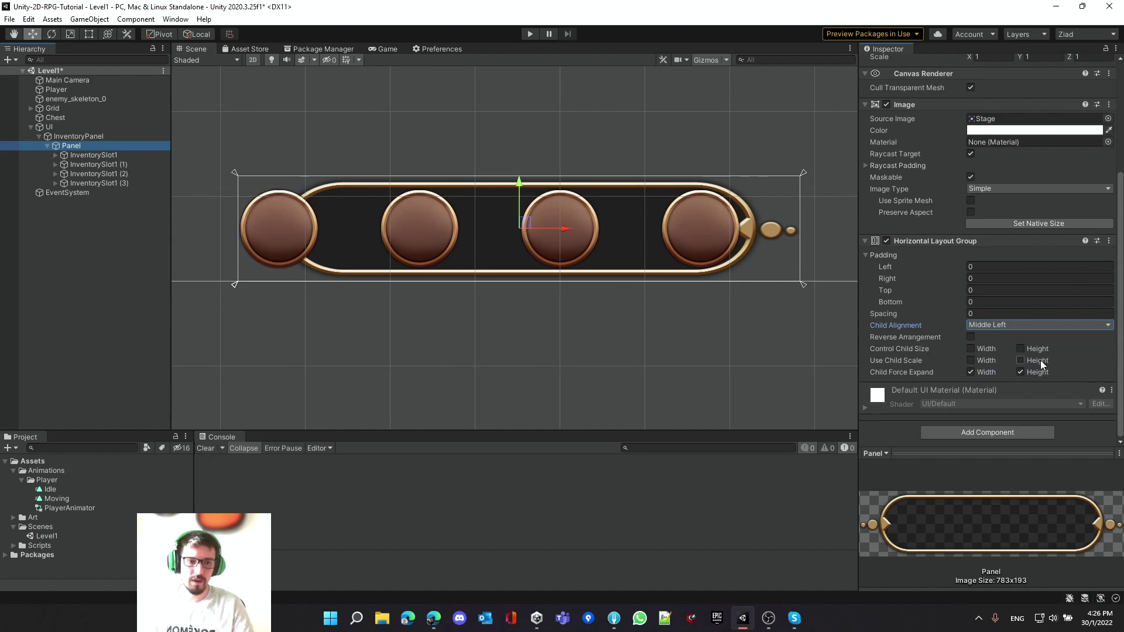
left_click(1028, 326)
left_click(1022, 390)
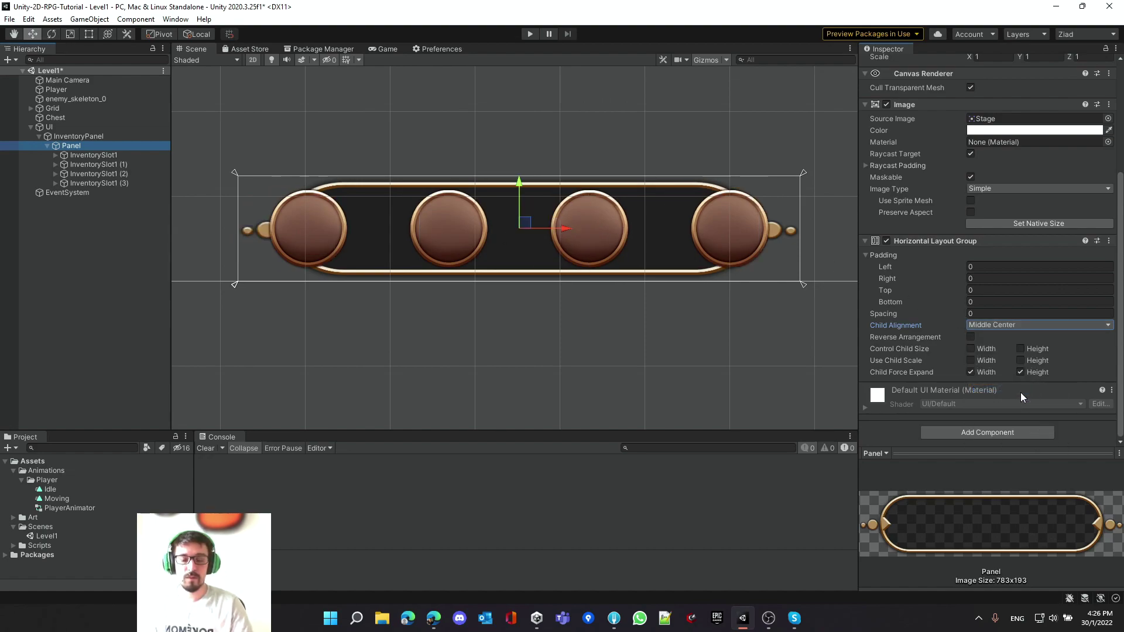
Test the automatic spacing by deactivating InventorySlot1 (3) and InventorySlot1 (2), and reactivate both slots
left_click(122, 198)
left_click(344, 201)
scroll(958, 121, "up", 2)
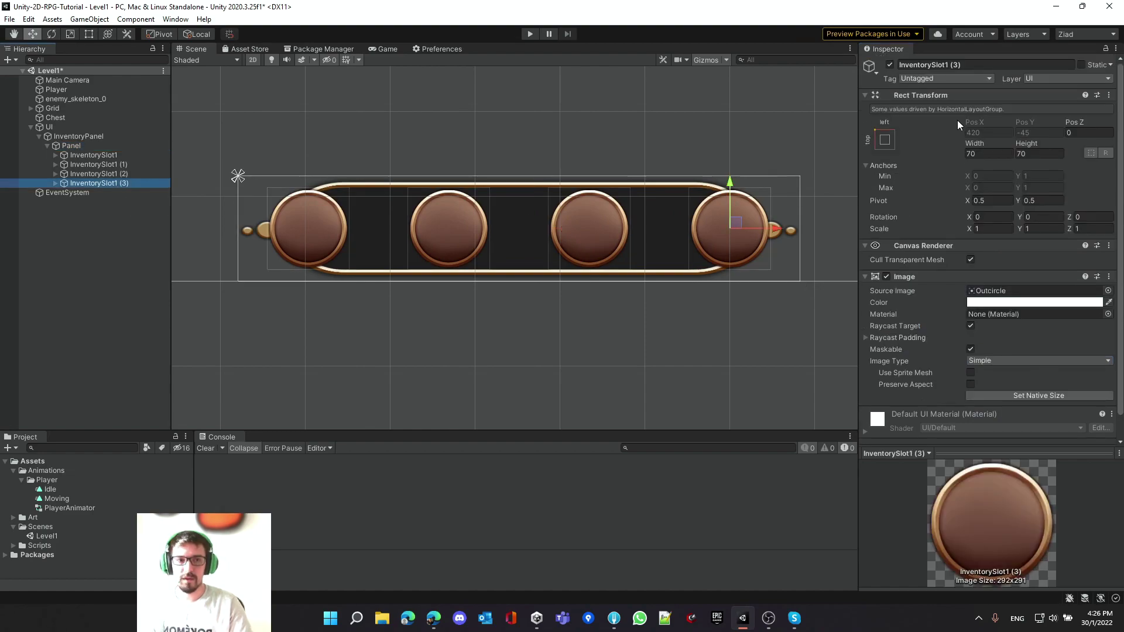
left_click(890, 65)
left_click(88, 174)
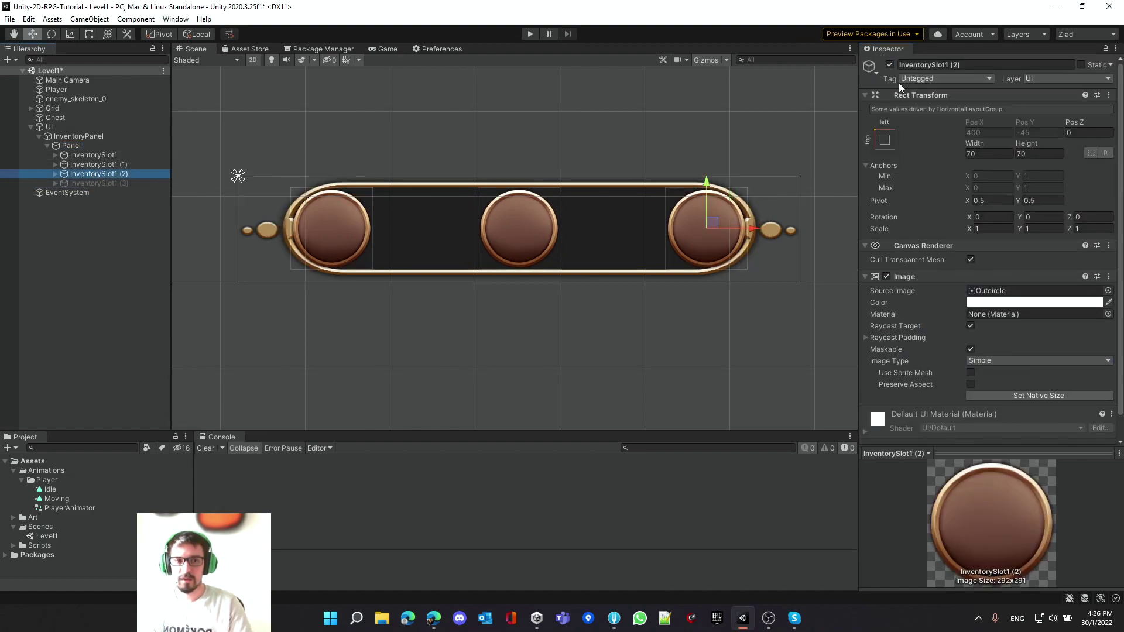
left_click(890, 65)
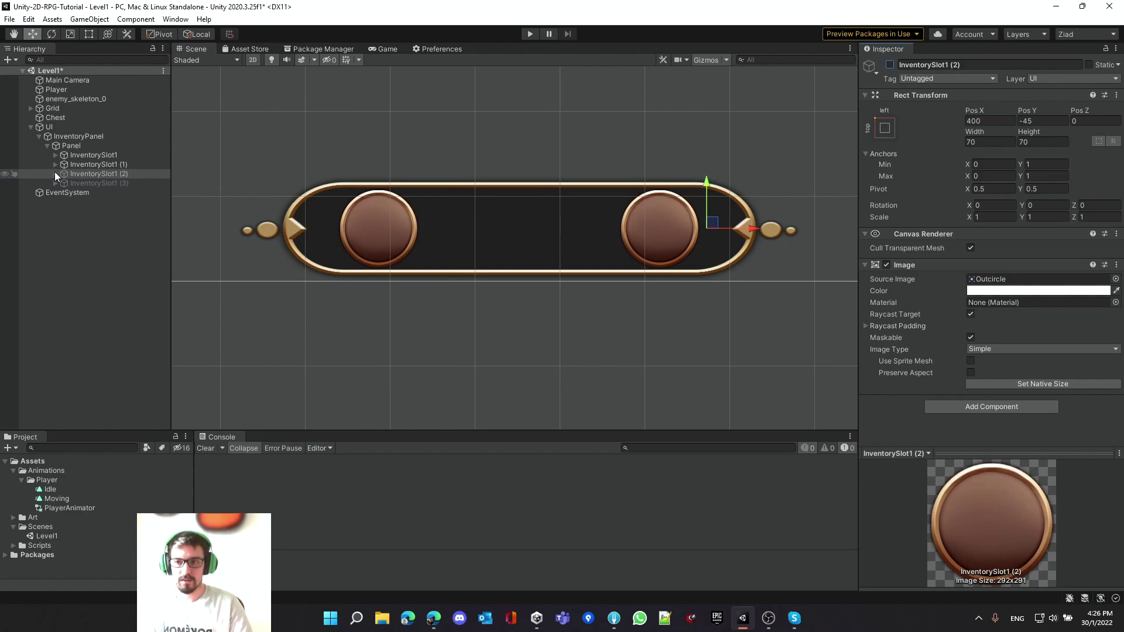
left_click(90, 183, "ctrl")
left_click(891, 65)
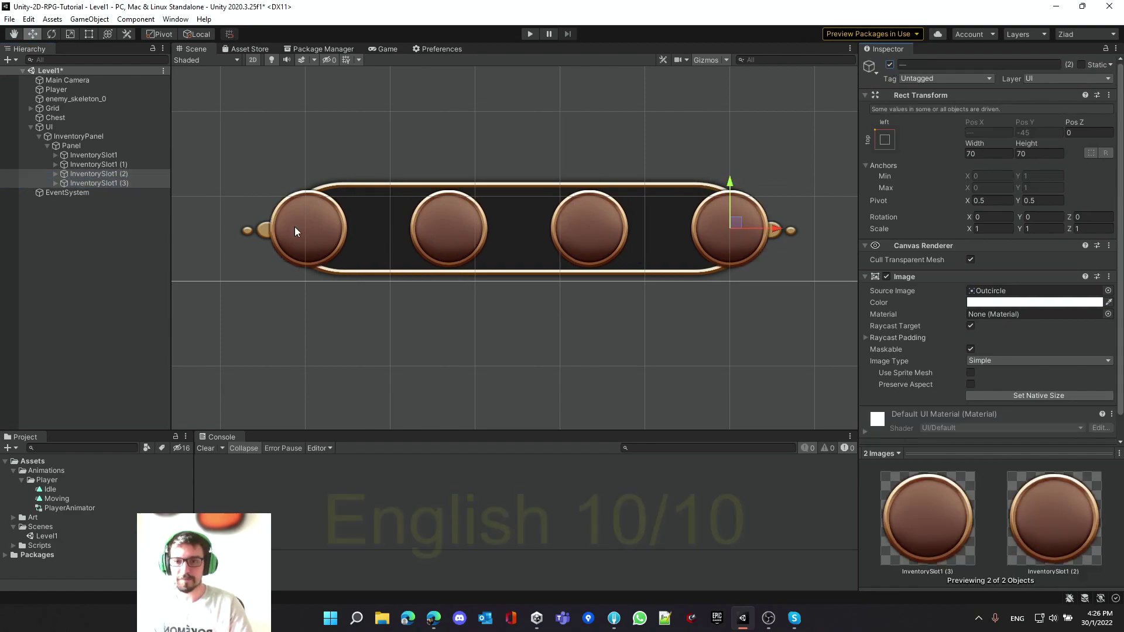
Set the Panel's Horizontal Layout Group padding to 50 on the left and right, and check the inventory in the Game view
left_click(103, 146)
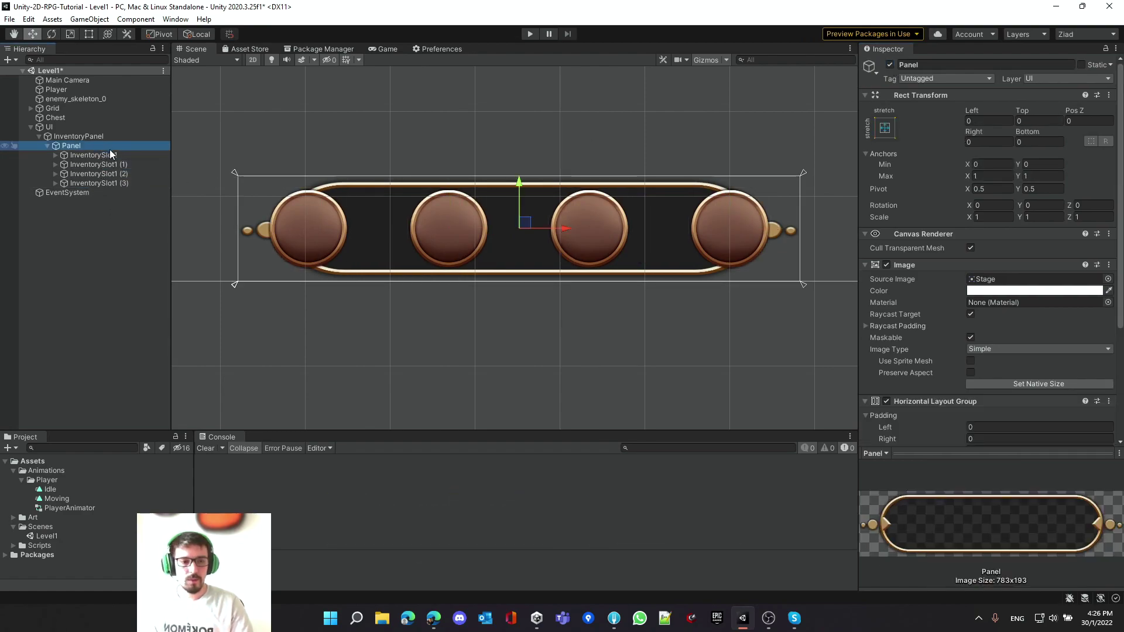
scroll(971, 315, "down", 5)
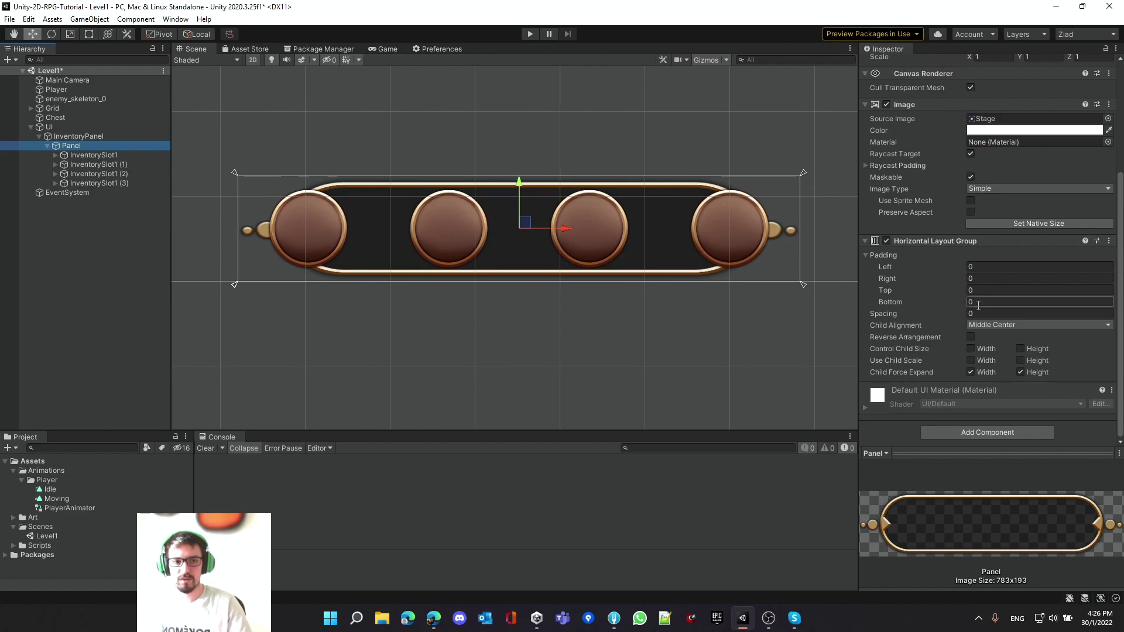
left_click(989, 269)
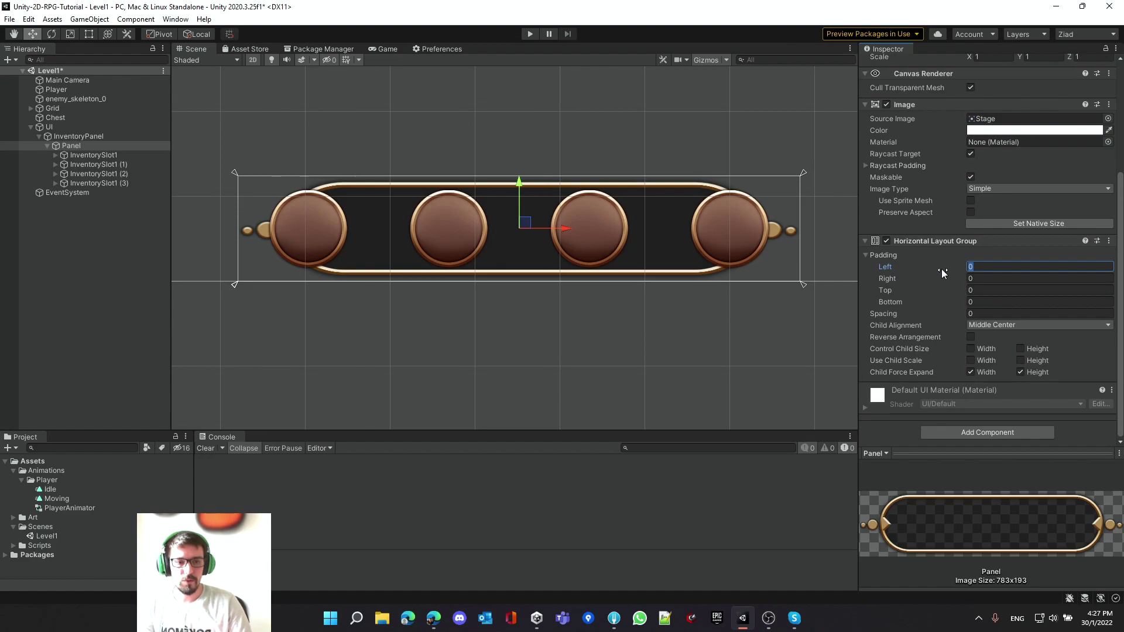
left_click_drag(943, 268, 974, 268)
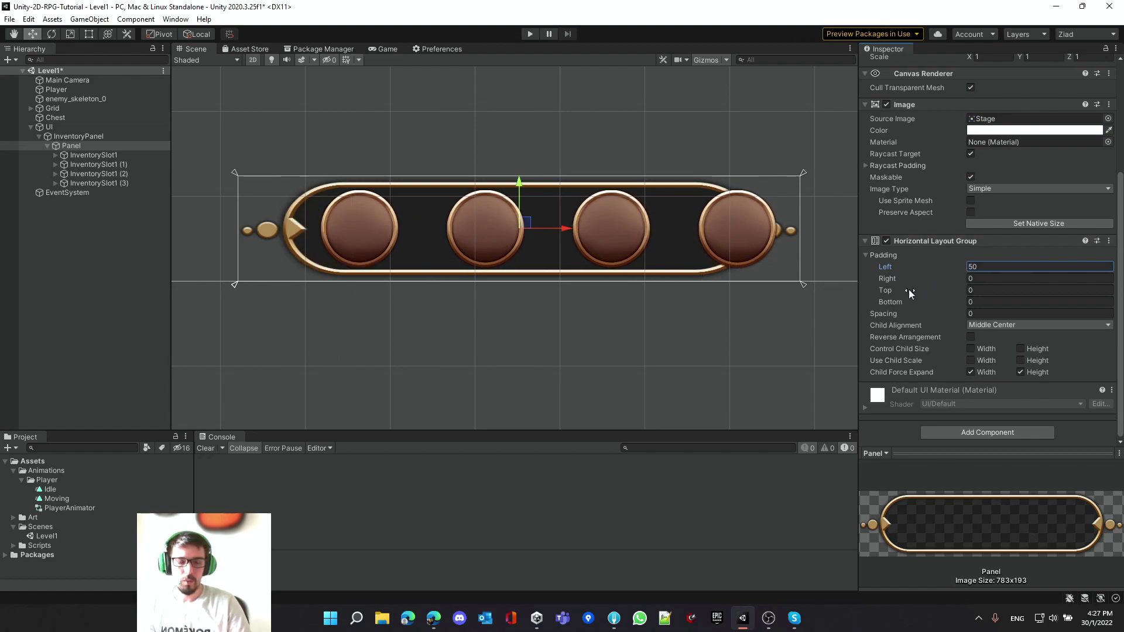
left_click(990, 279)
type("50")
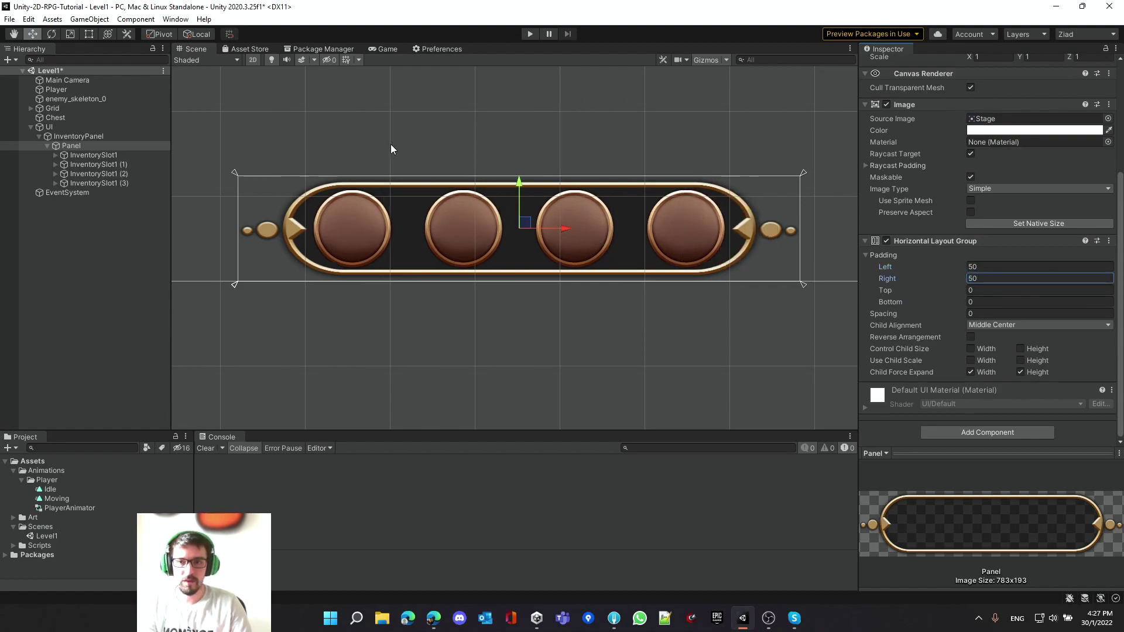
left_click(386, 48)
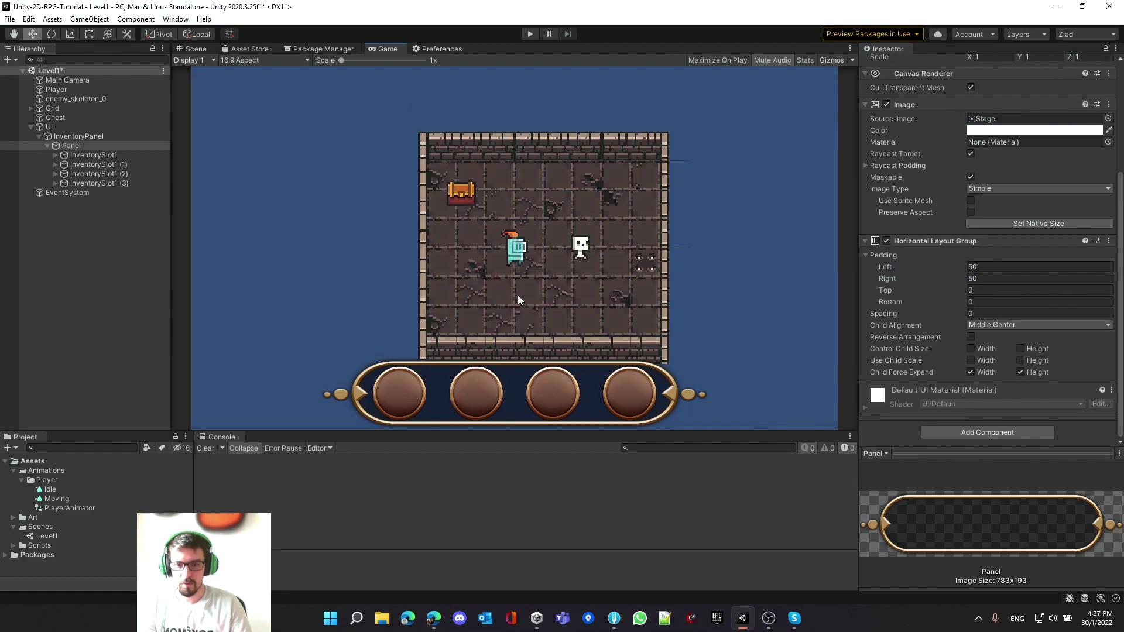
Return to the Scene view and try a left and right padding of 75 on the Panel's layout group
left_click(199, 48)
left_click(1013, 267)
type("7")
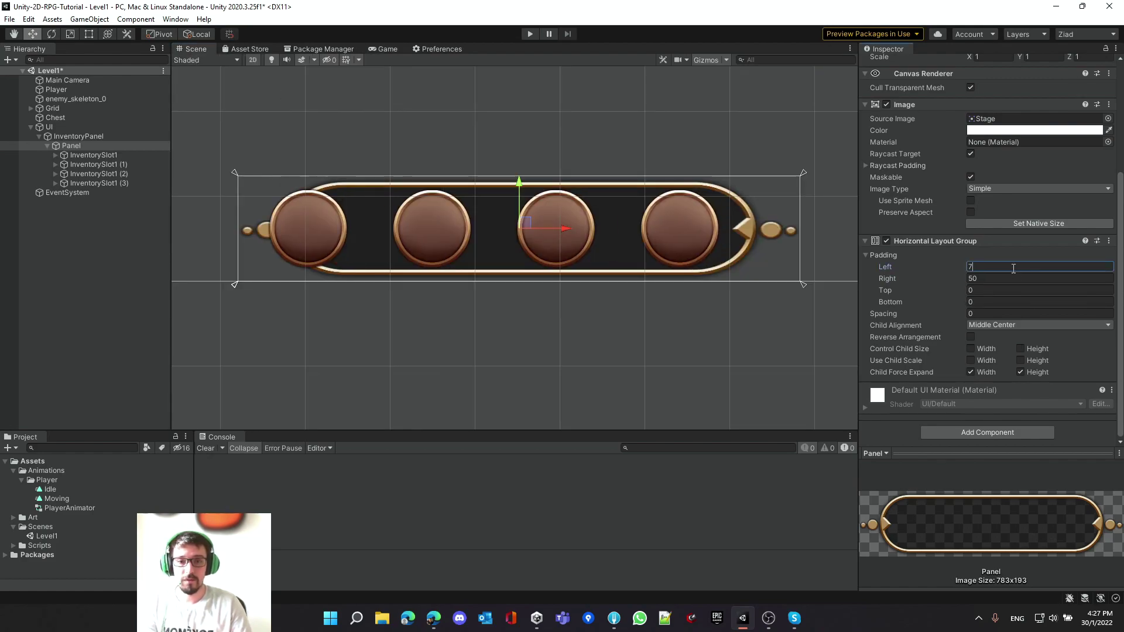
type("5")
left_click(986, 279)
type("75")
Reset the layout group's left and right padding to 0
left_click(986, 267)
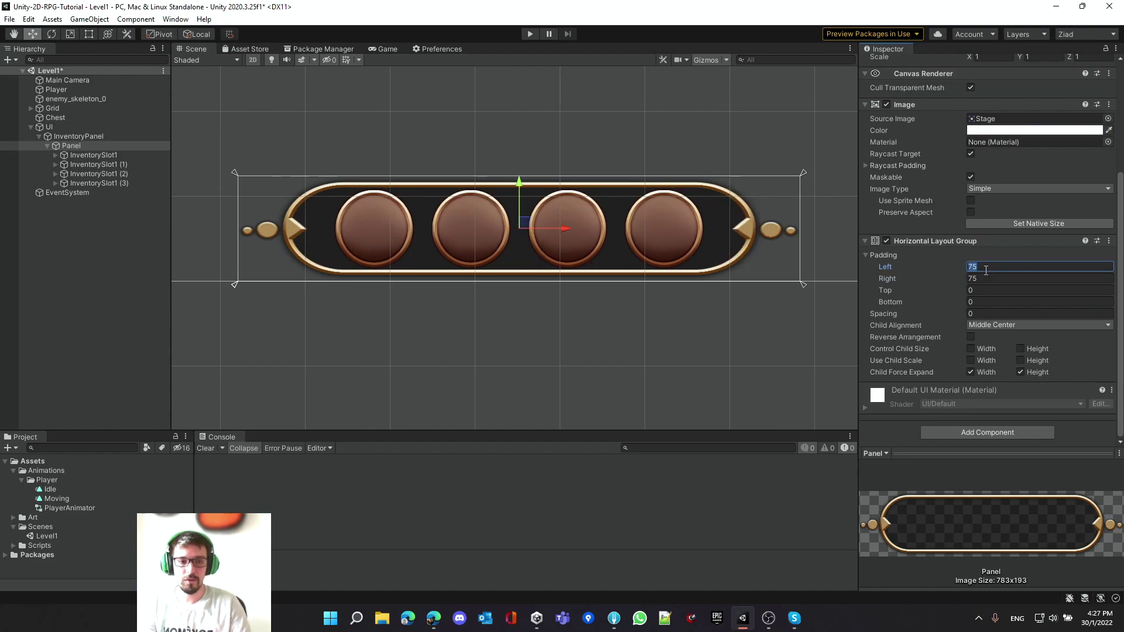
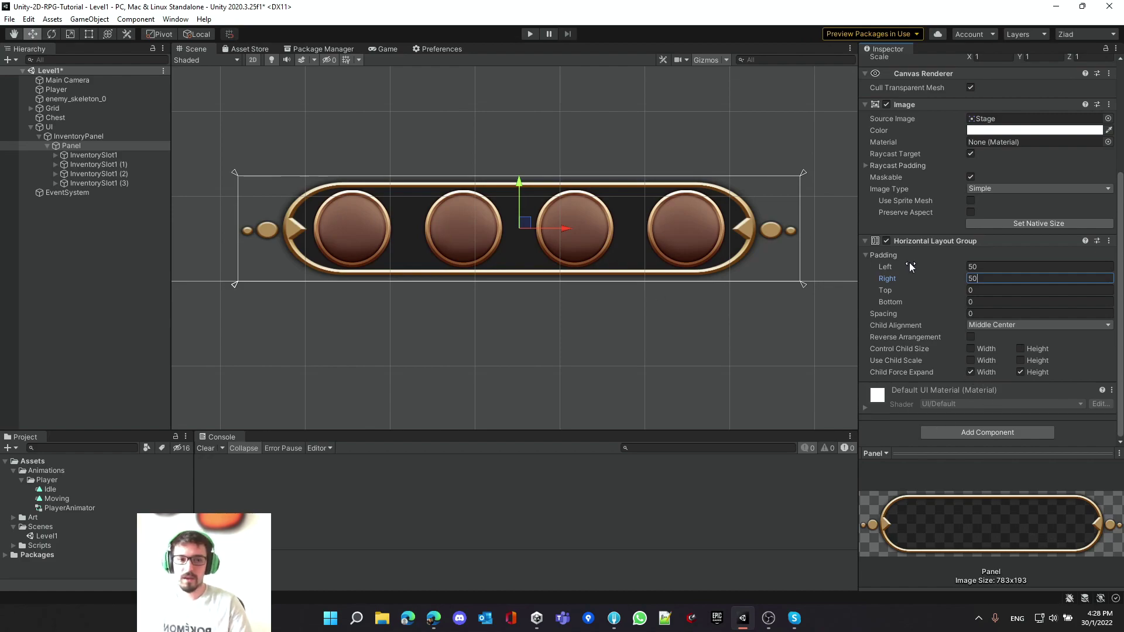
type("0")
key("shift+Tab")
type("0")
key("Tab")
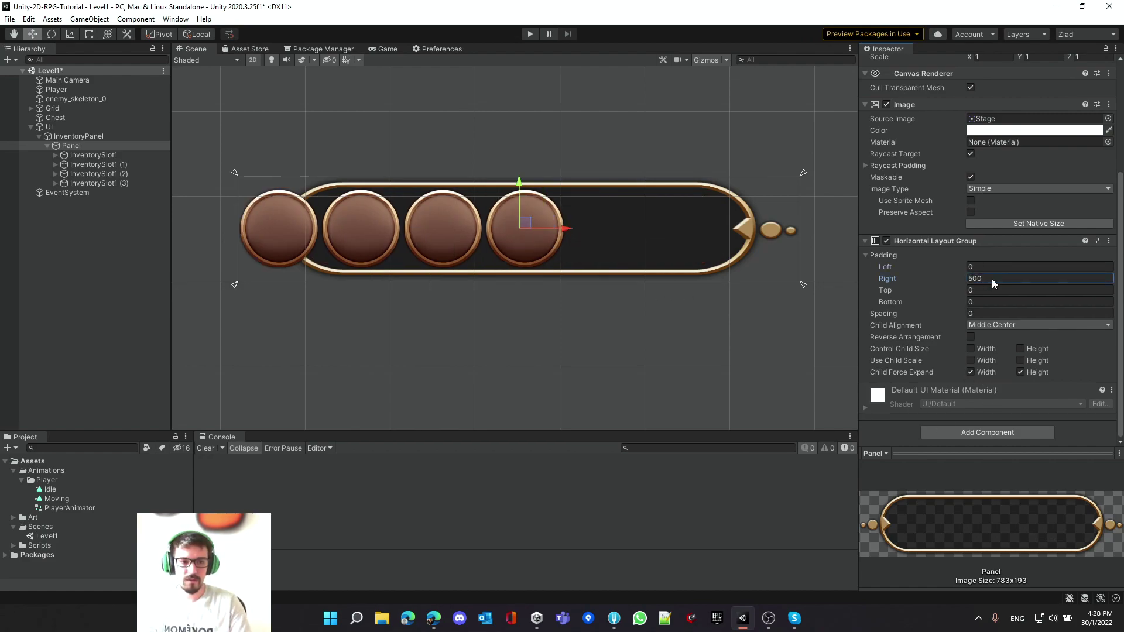
type("0")
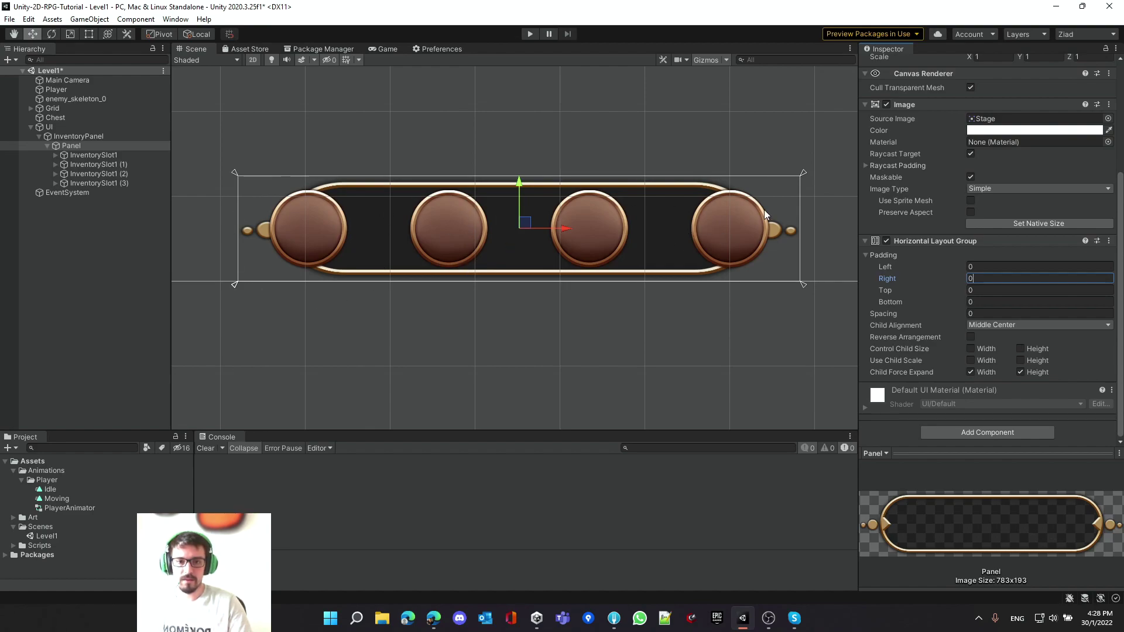
Try fixed spacing of about 16 with Child Force Expand Width off, then undo the spacing and re-enable the width expansion
left_click(978, 373)
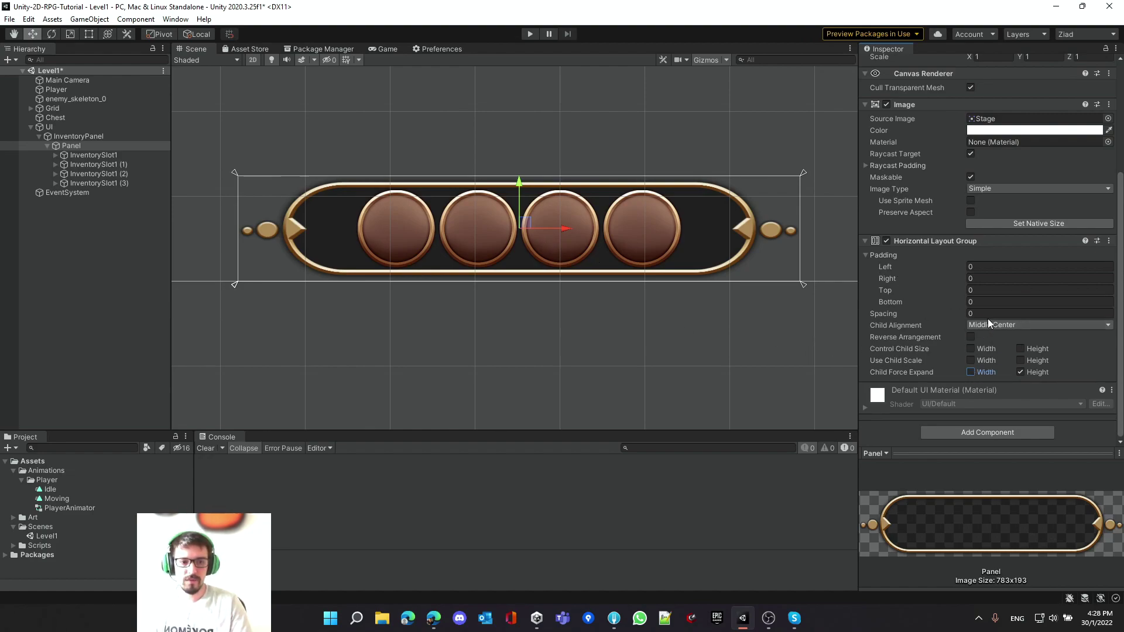
left_click_drag(906, 315, 147, 342)
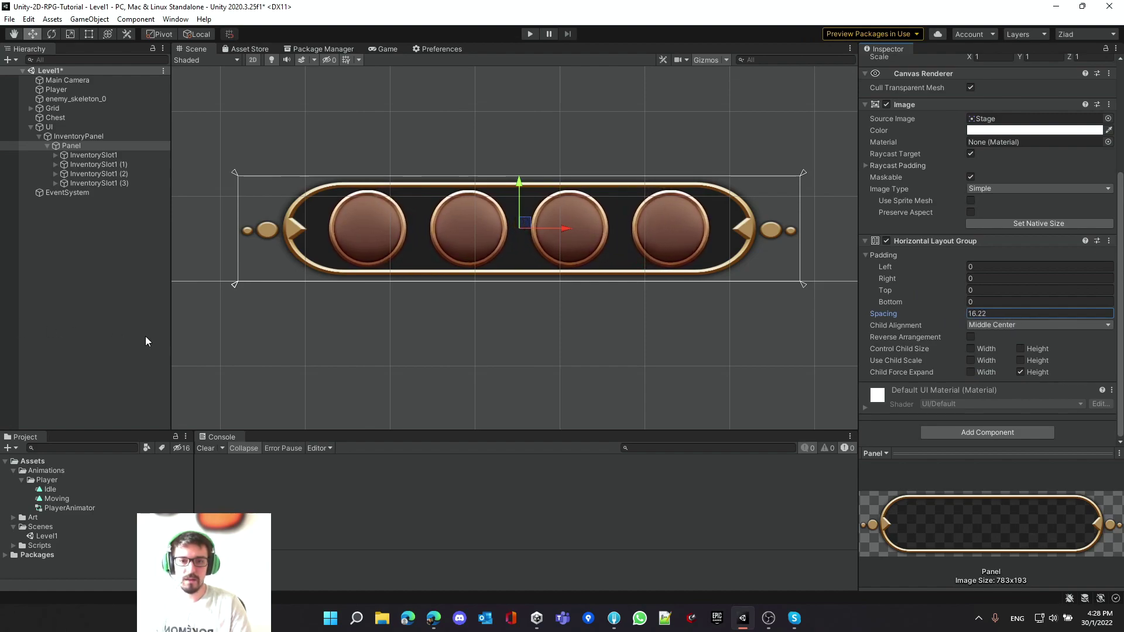
key("ctrl+z")
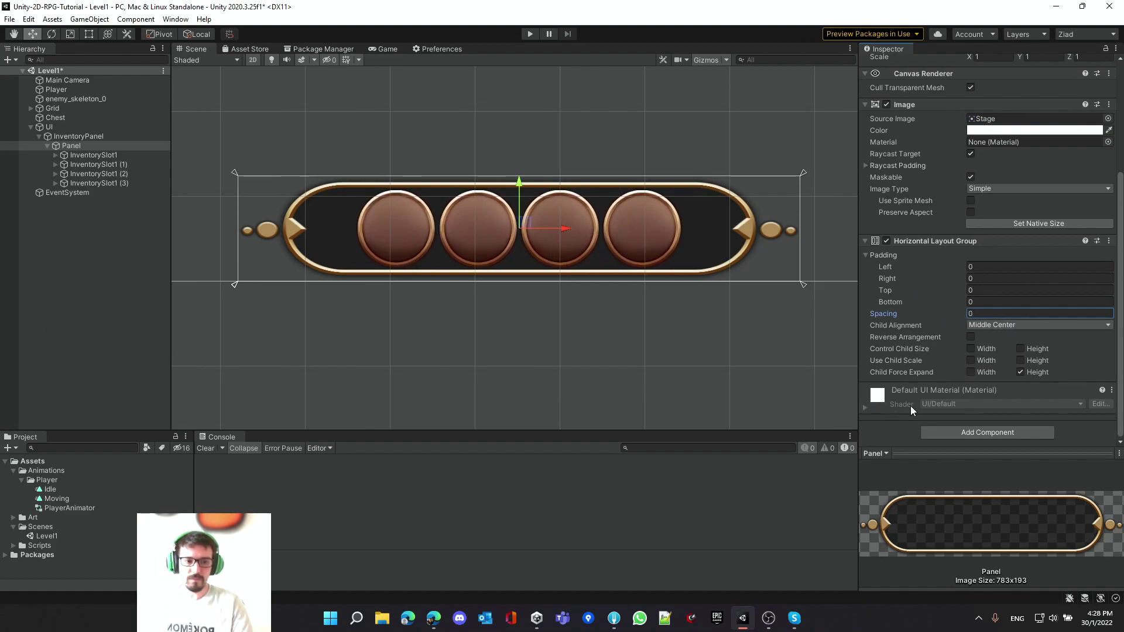
left_click(978, 373)
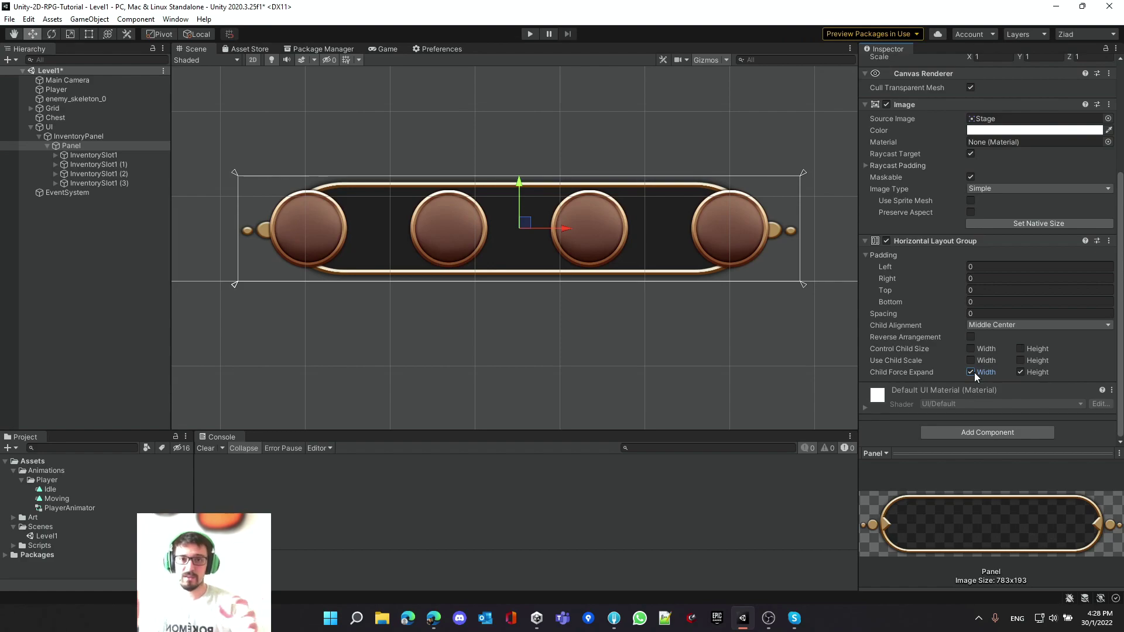
Set the layout group's left and right padding to 50 and collapse the Padding settings
left_click(980, 268)
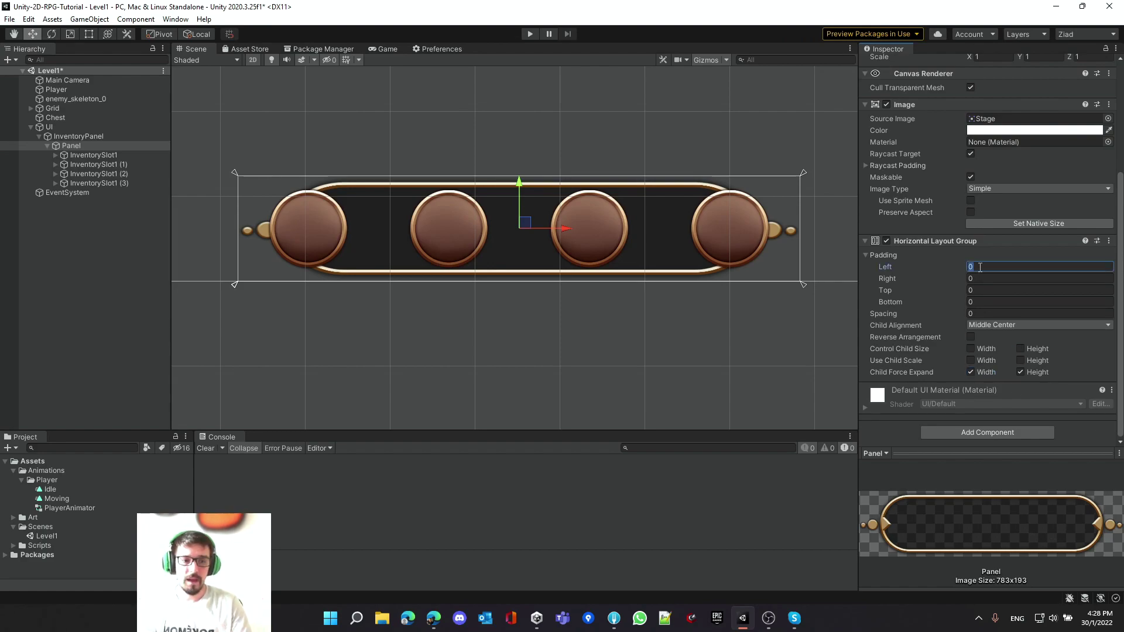
type("100")
key("Tab")
type("100")
left_click(875, 255)
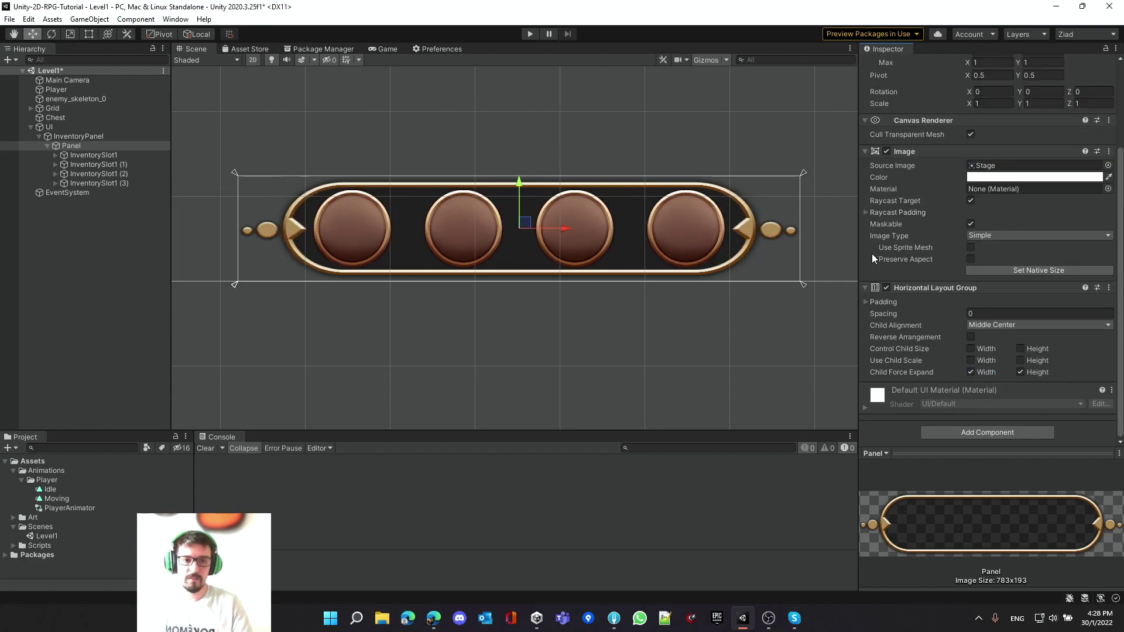
Rename the InventorySlot1 (1) object as InventorySlot2
left_click(111, 164)
left_click(111, 164)
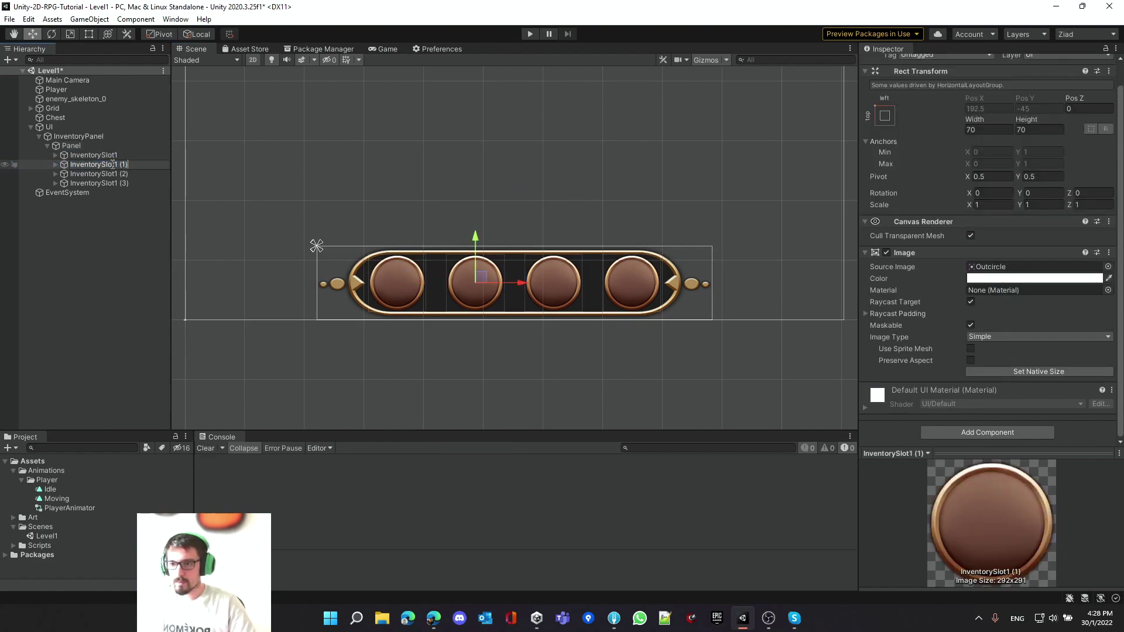
key("BackSpace")
key("BackSpace")
key("BackSpace")
key("BackSpace")
key("BackSpace")
type("2")
key("Return")
Rename the remaining two slot copies as InventorySlot3 and InventorySlot4, and check the inventory bar in the Game view
key("Down")
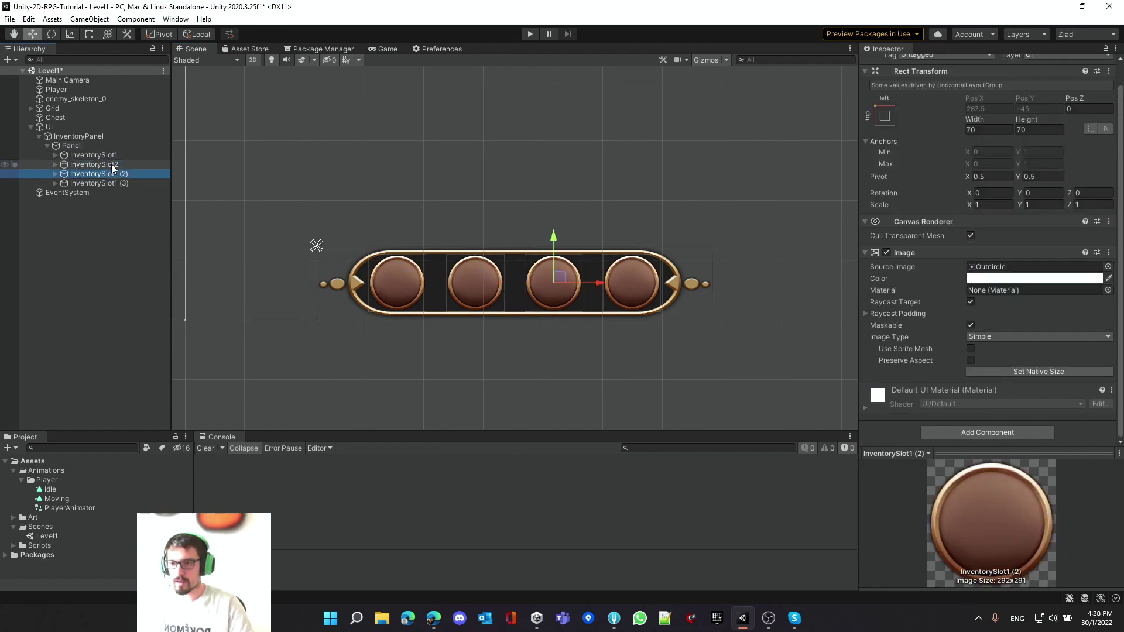
key("F2")
type("3")
key("Return")
key("Down")
key("F2")
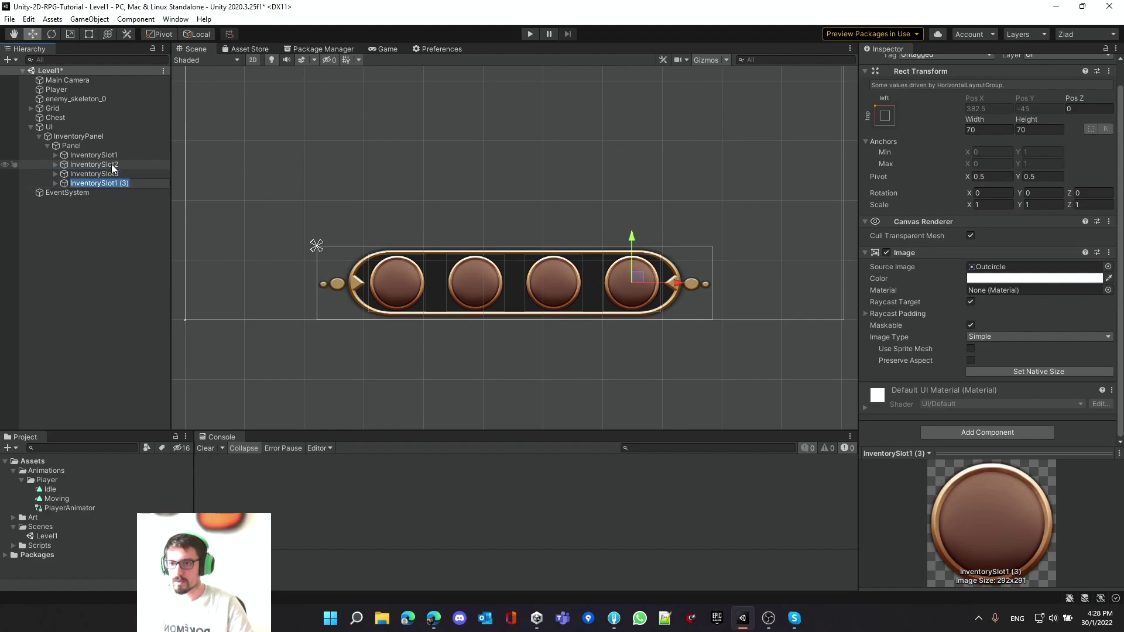
type("4")
key("Return")
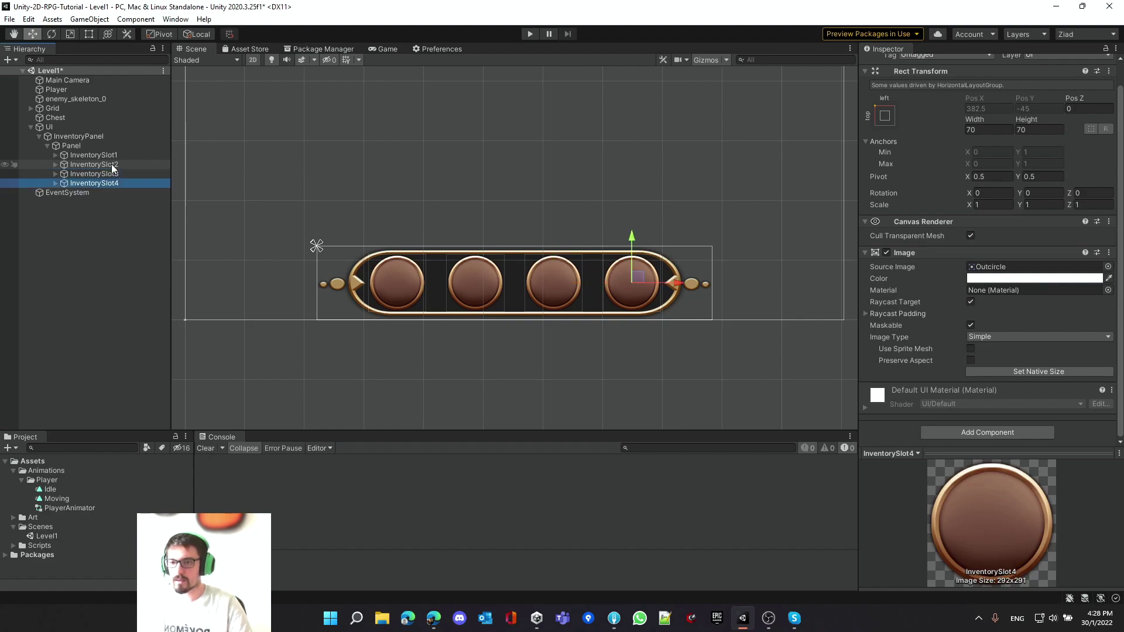
left_click(395, 50)
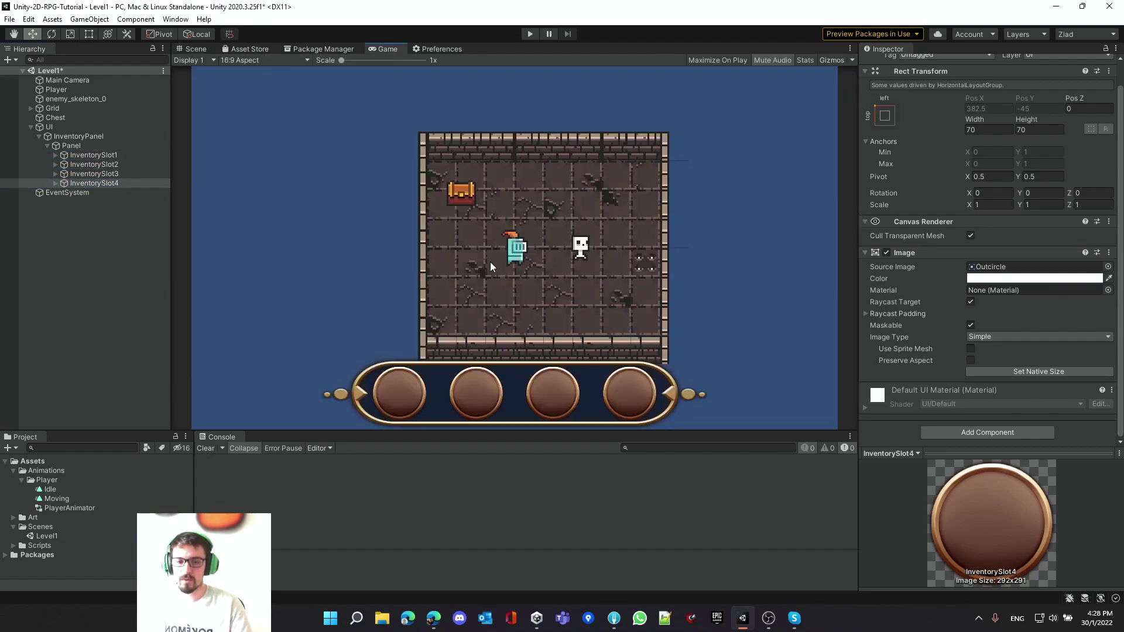